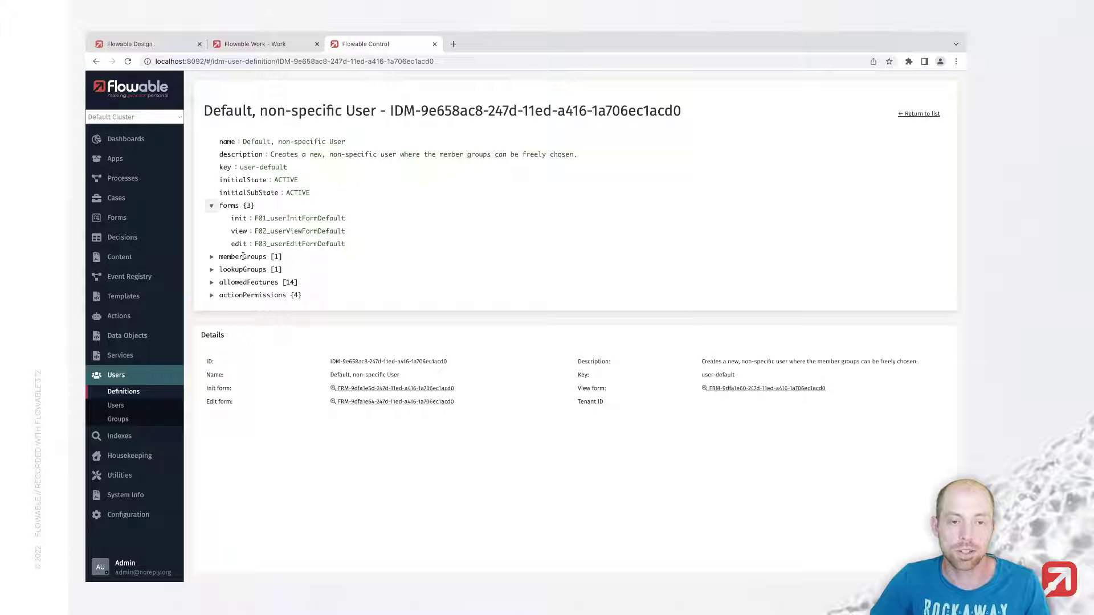
Step: Check that the Default user definition's memberGroups holds flowableUser, then go to Flowable Design's Apps page
scroll(248, 253, "down", 1)
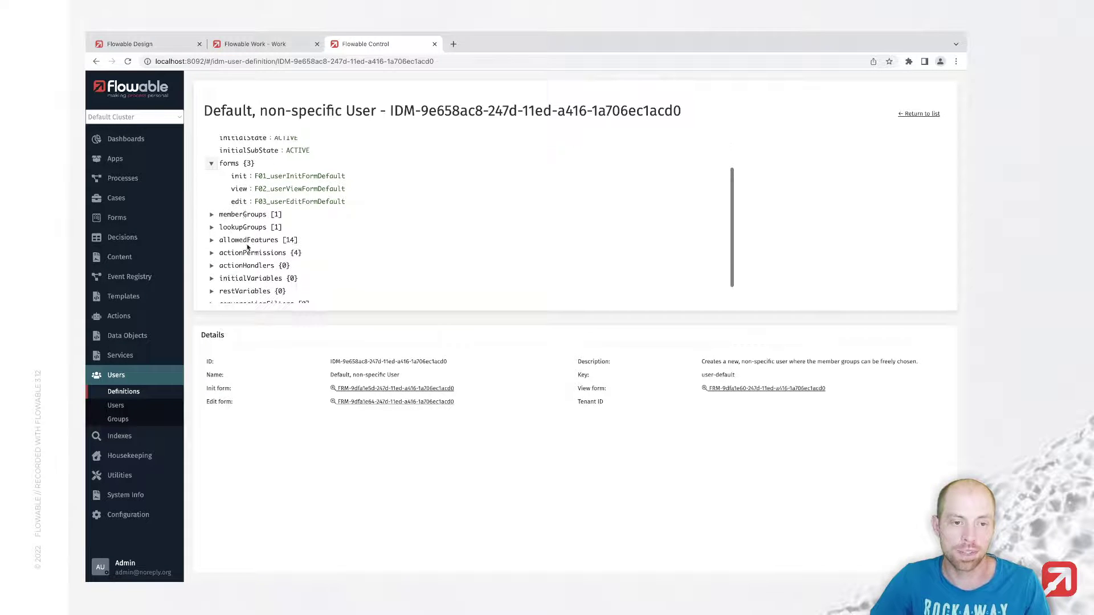
left_click(211, 216)
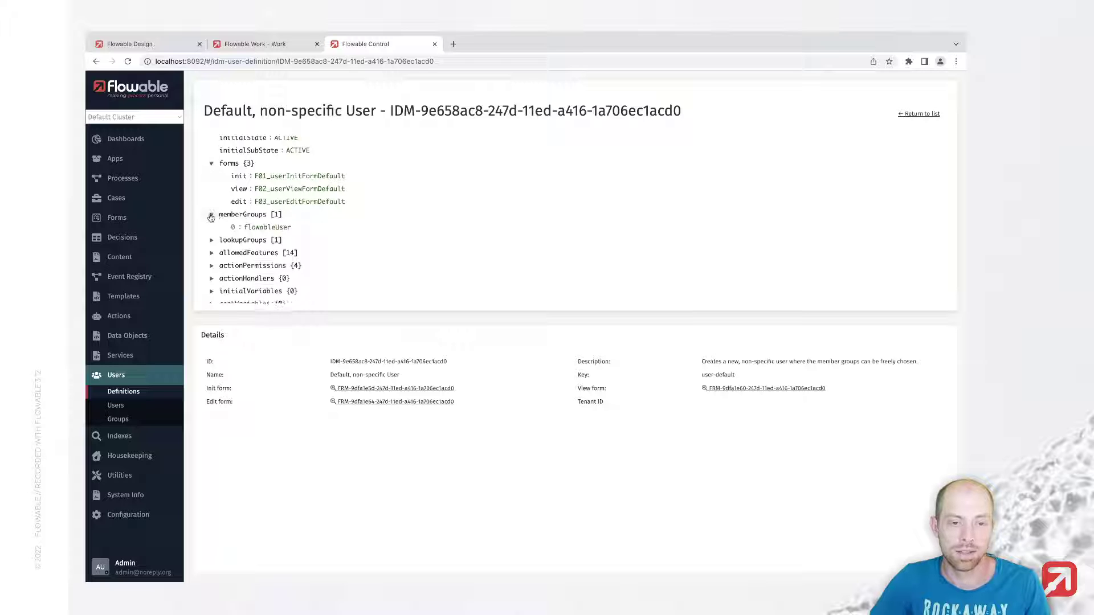
scroll(260, 228, "down", 1)
scroll(251, 245, "up", 1)
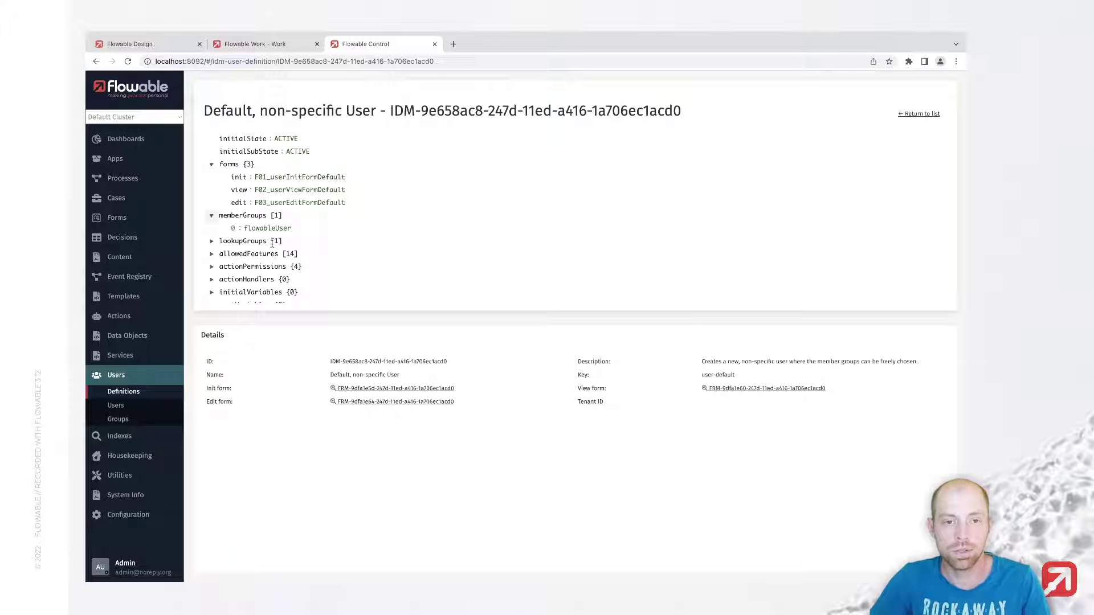
key("super+1")
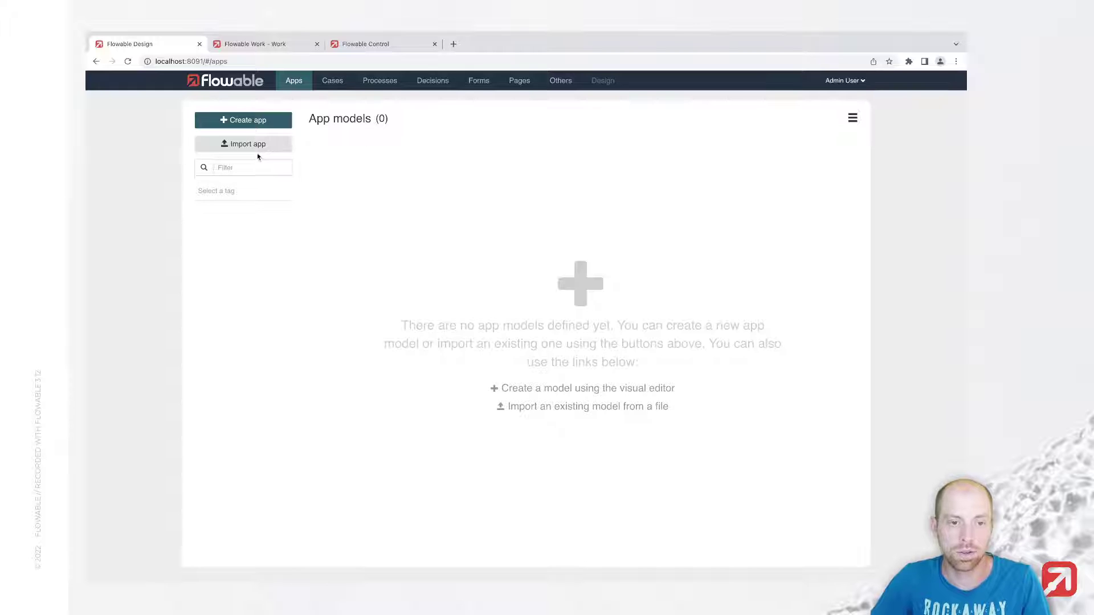
Step: Create a new app named 'User Defintion App', correcting the misspelled name first
left_click(253, 123)
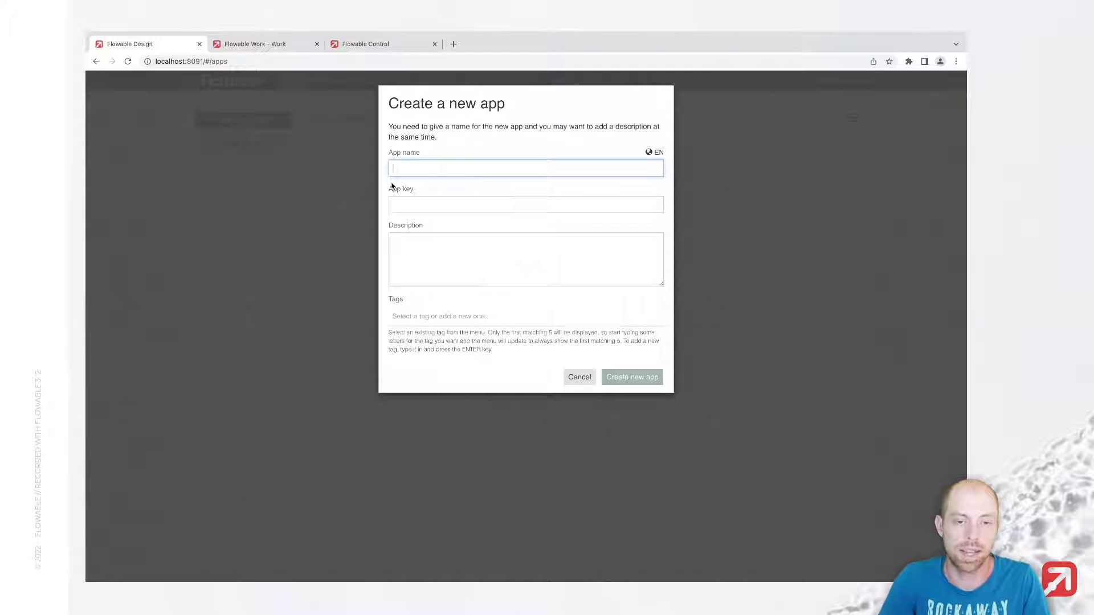
type("User Defi")
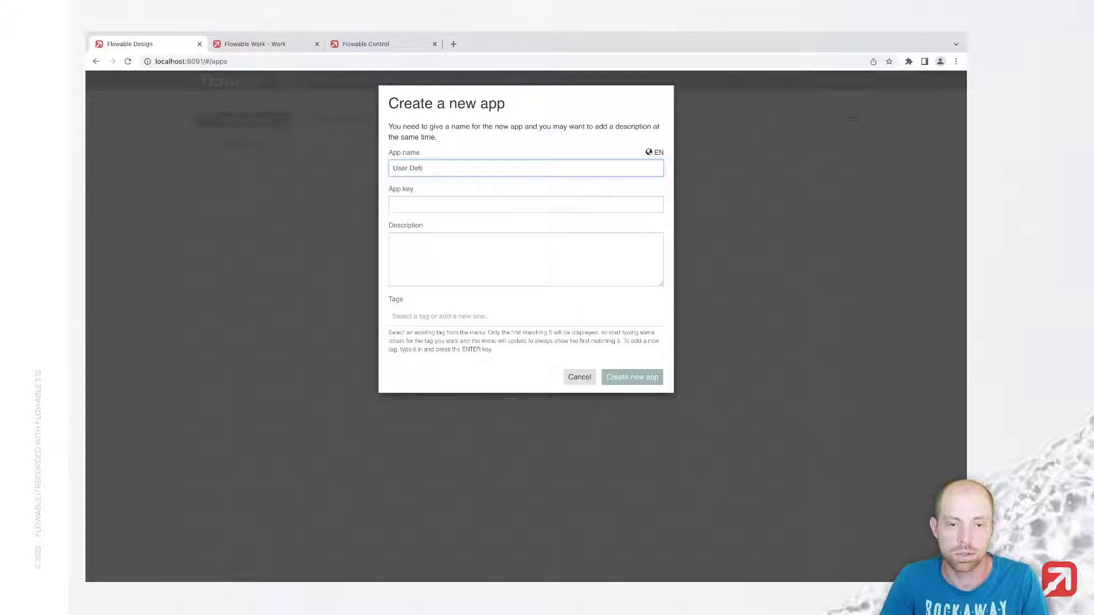
type("ntiion App")
key("Tab")
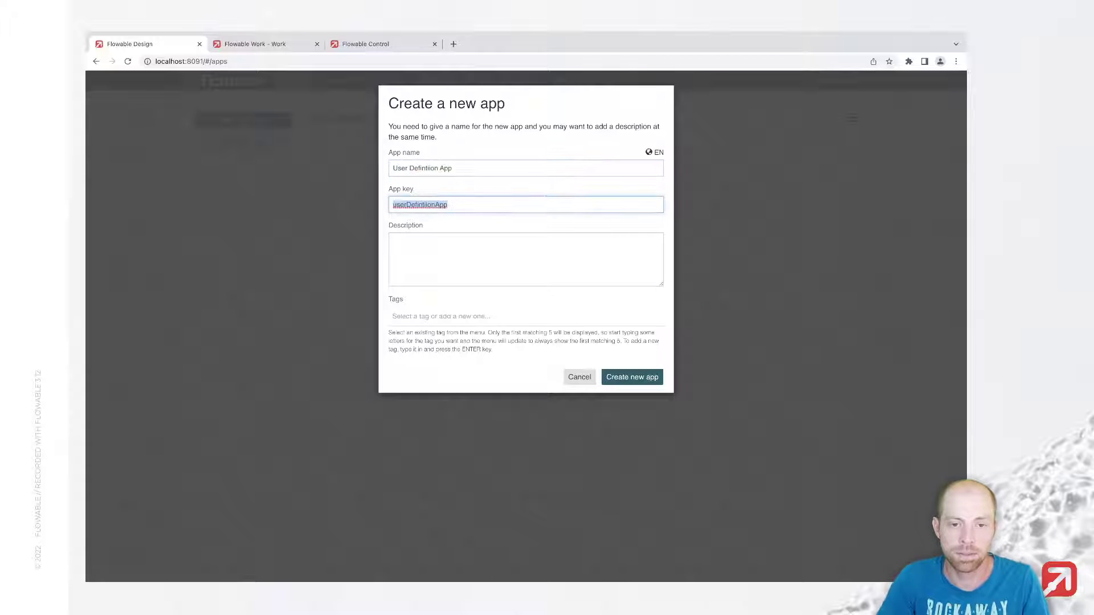
left_click(431, 168)
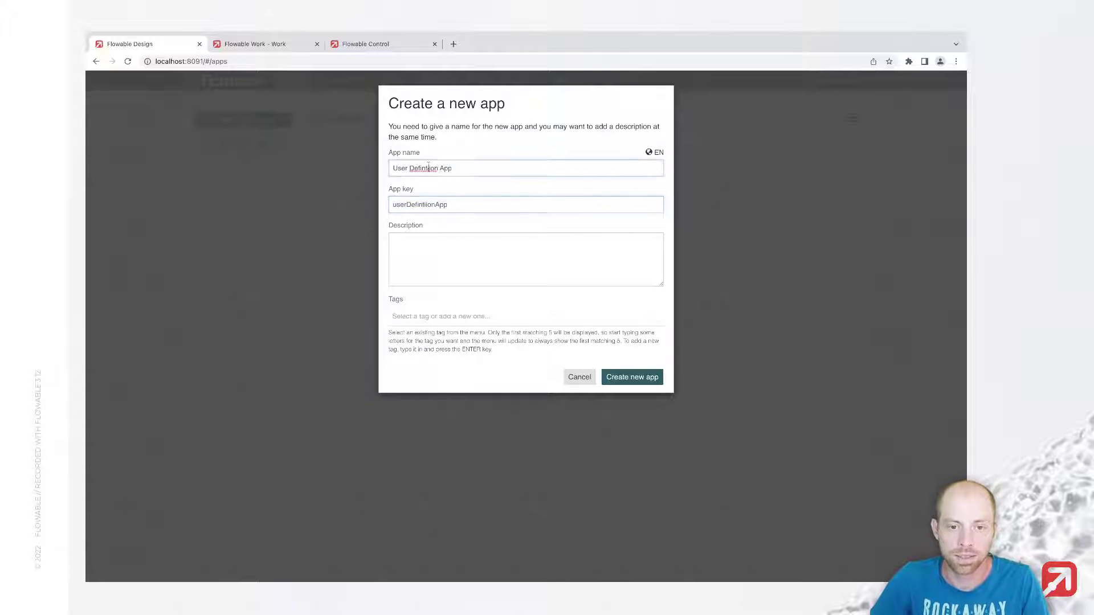
key("BackSpace")
key("Tab")
key("Right")
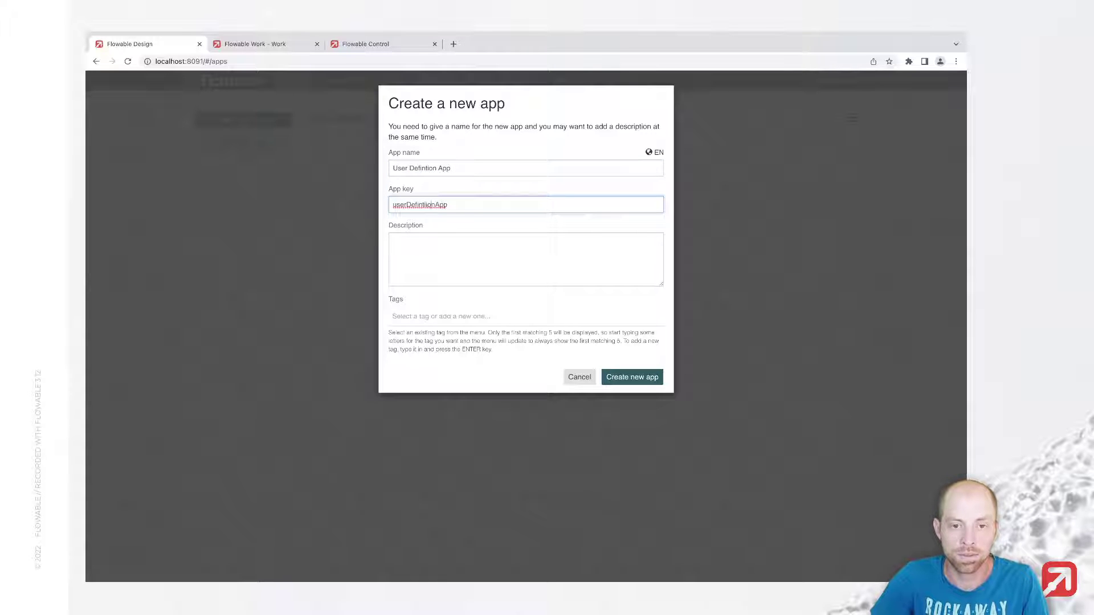
left_click(644, 377)
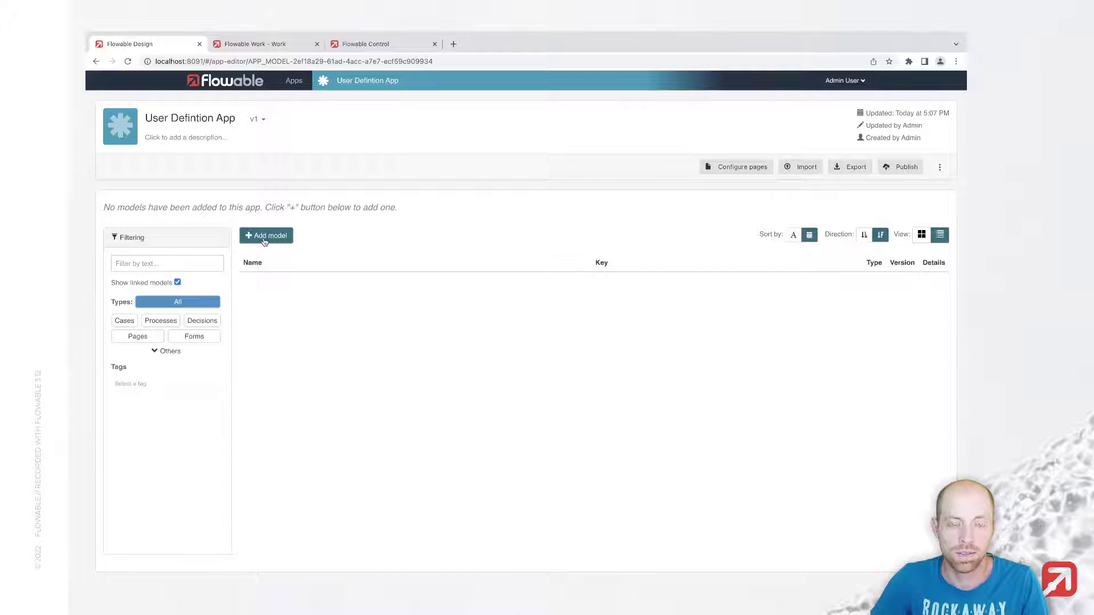
Step: Add a new User model to the app named 'Employee User' with key user-employed
left_click(264, 241)
left_click(484, 148)
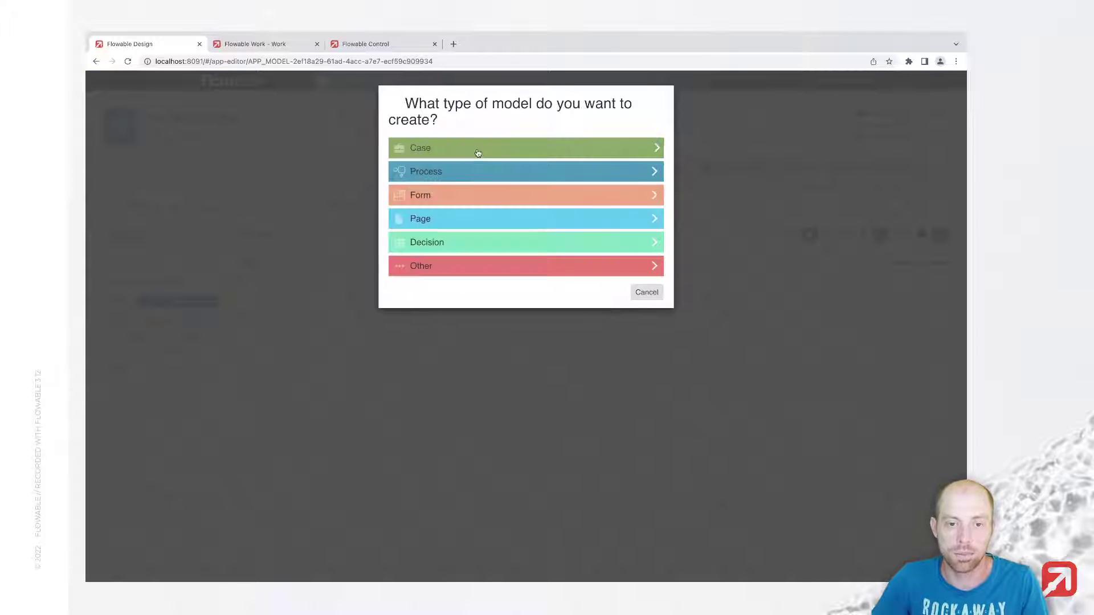
left_click(428, 264)
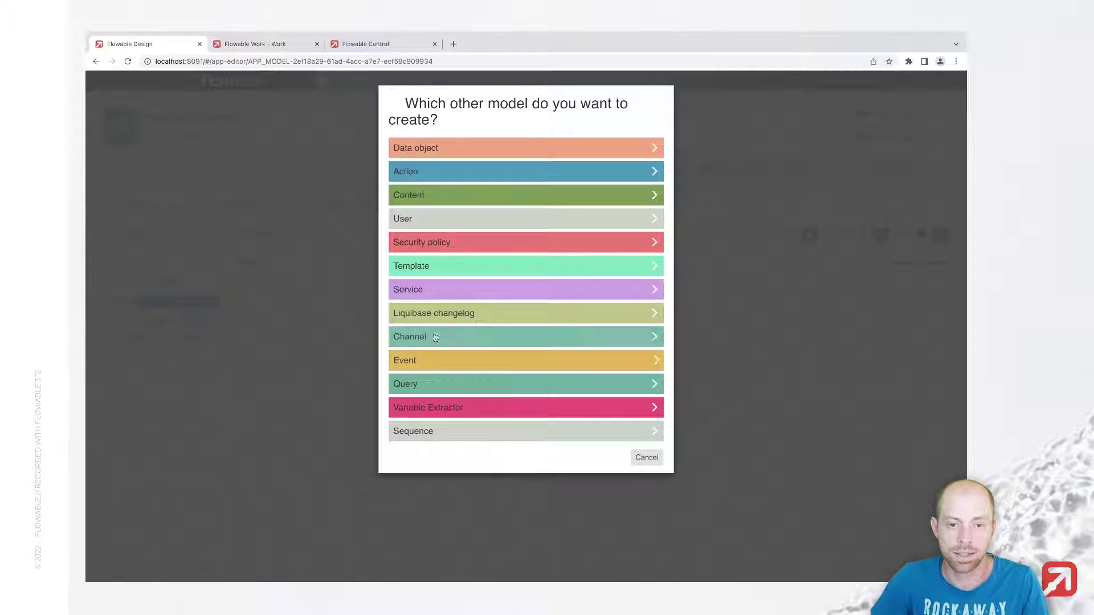
left_click(432, 220)
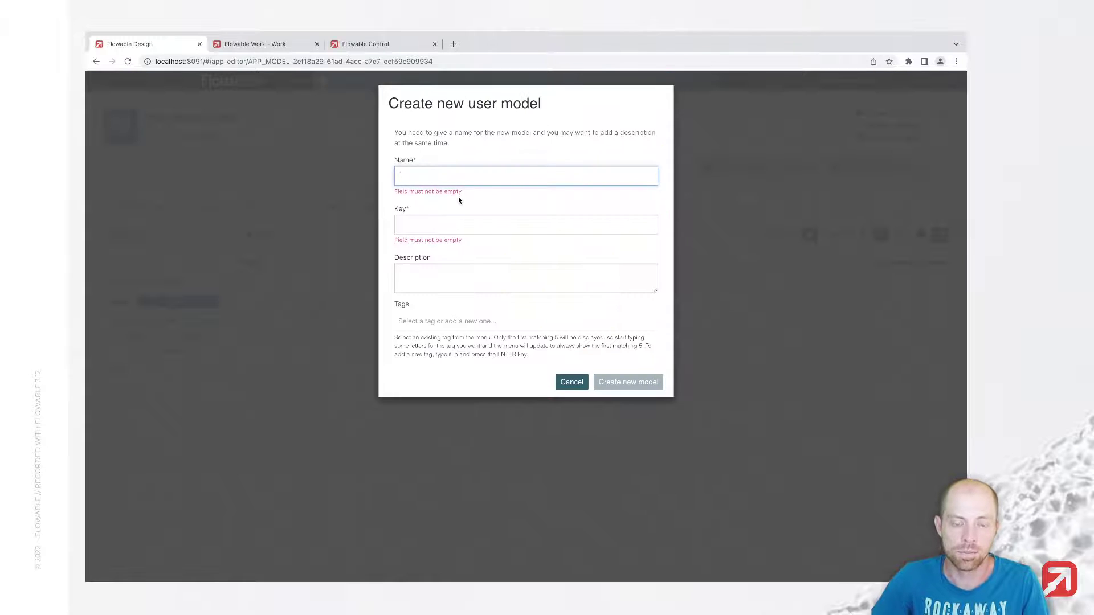
type("Emp")
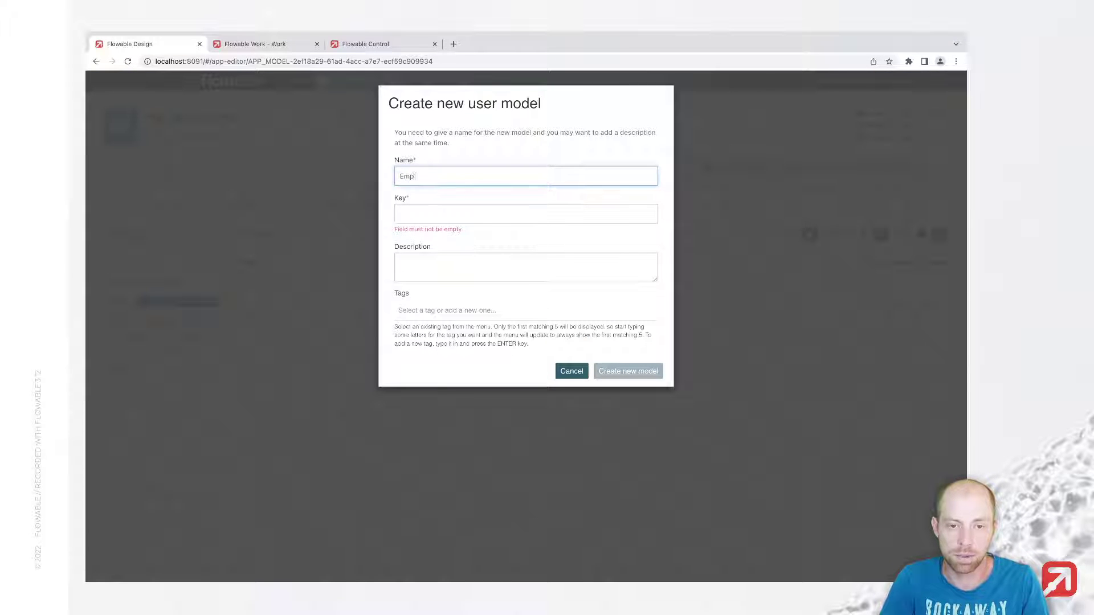
type("loyee User")
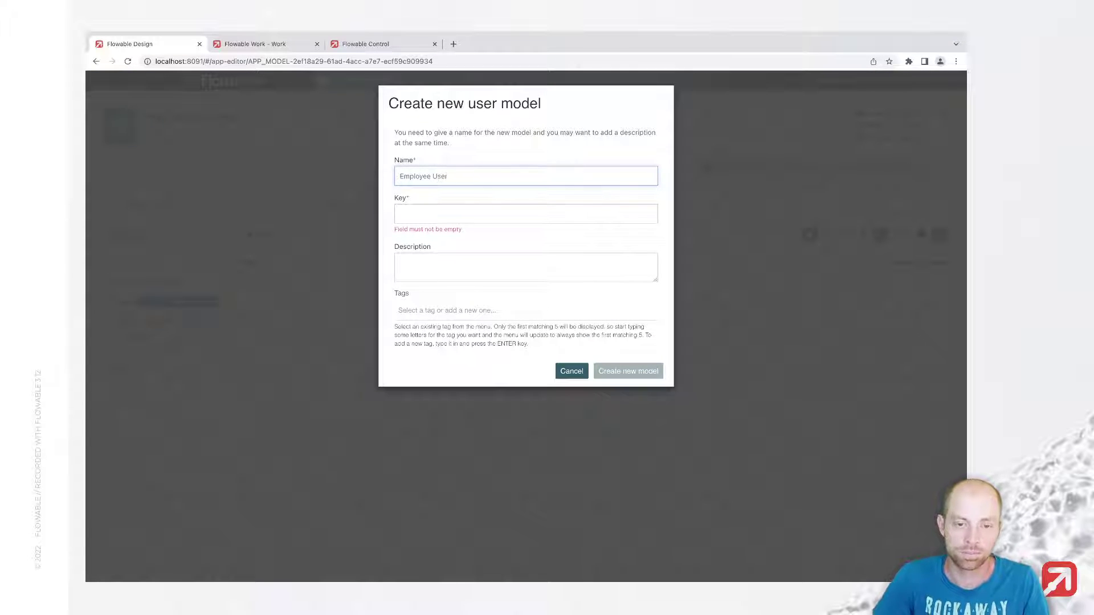
key("Tab")
key("ctrl+a")
type("user-emp")
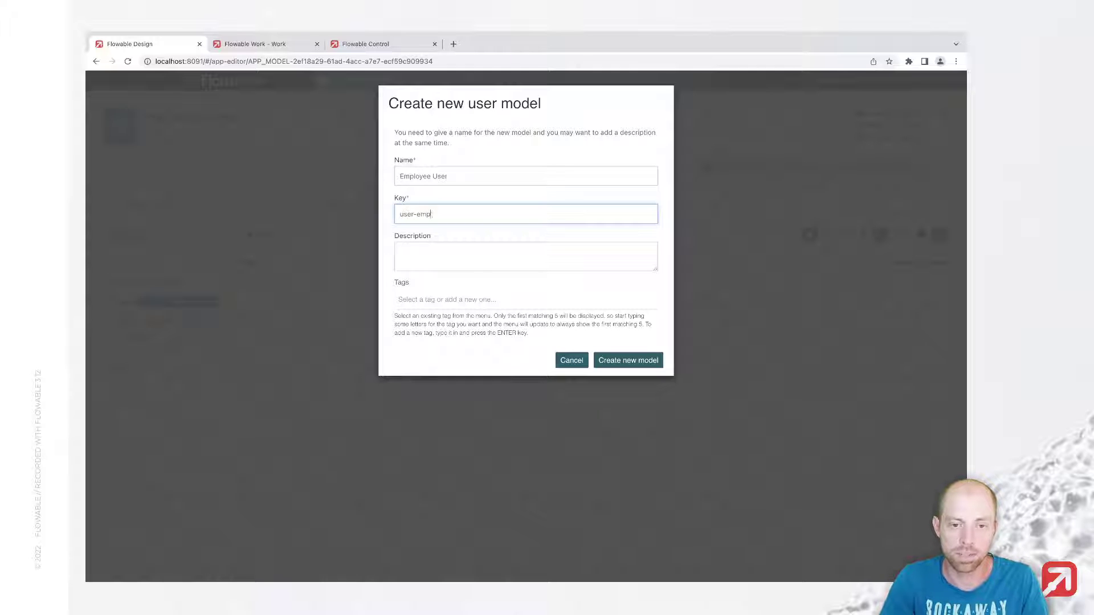
type("loyee")
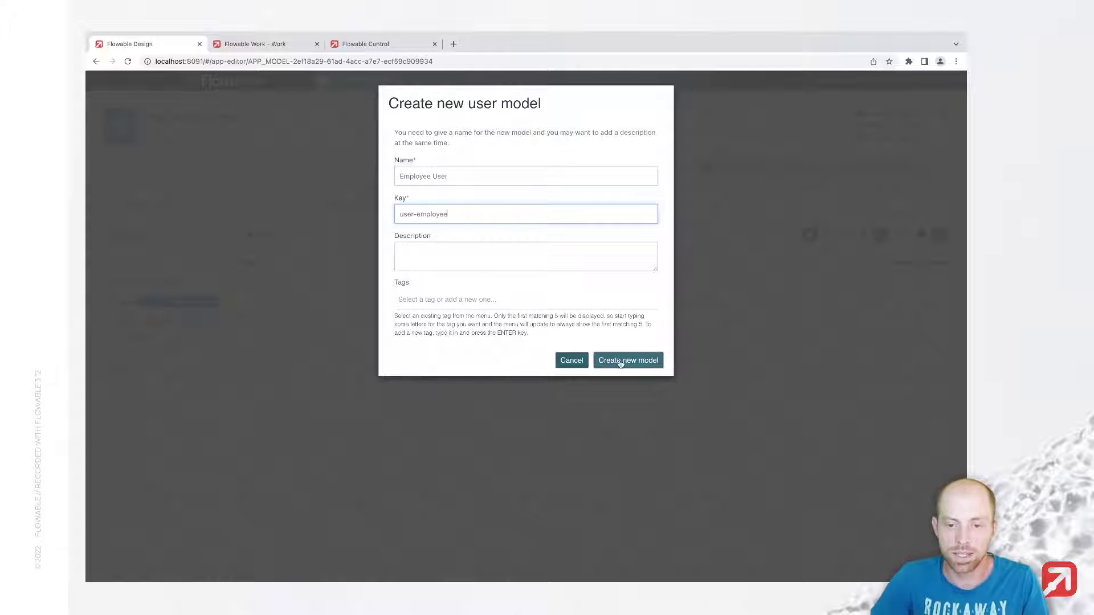
left_click(620, 360)
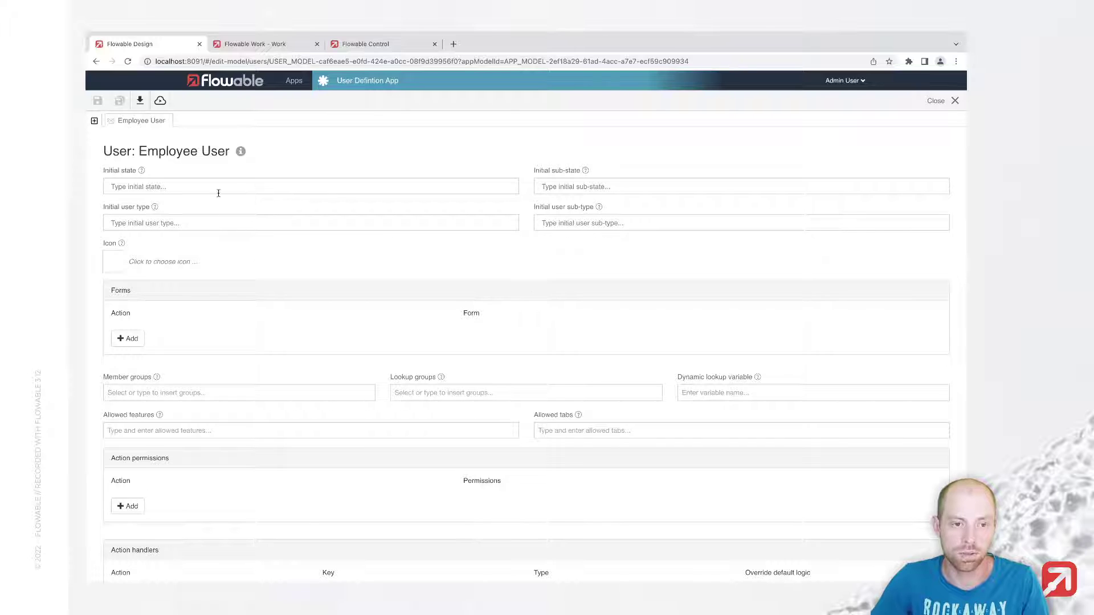
Step: Set the initial state and sub-state to ACTIVE and the initial user type to internal
left_click(166, 188)
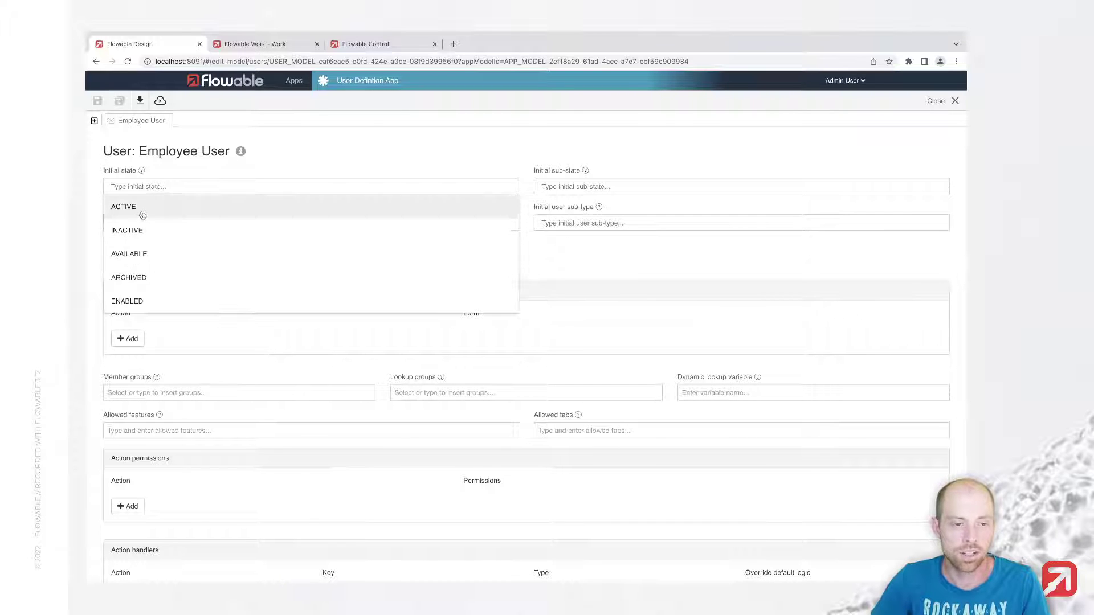
left_click(143, 212)
left_click(603, 187)
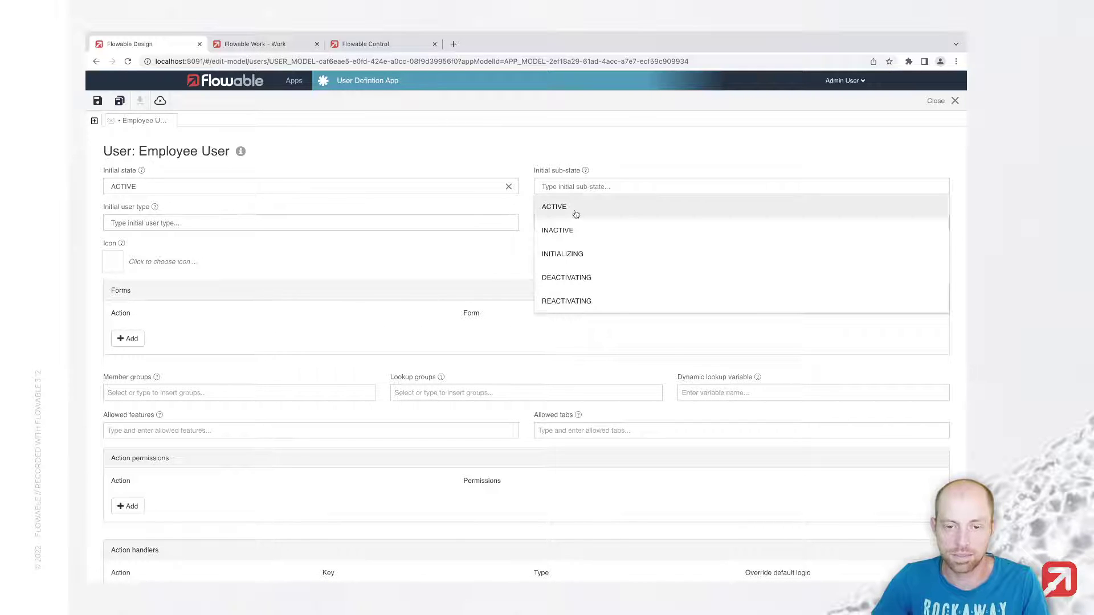
left_click(576, 211)
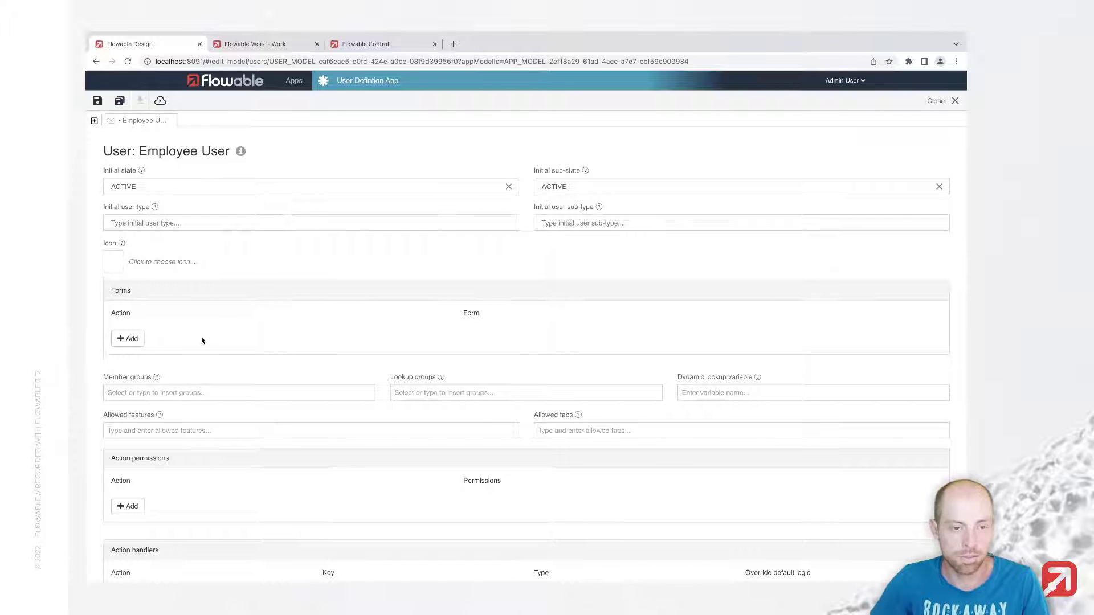
scroll(164, 289, "down", 2)
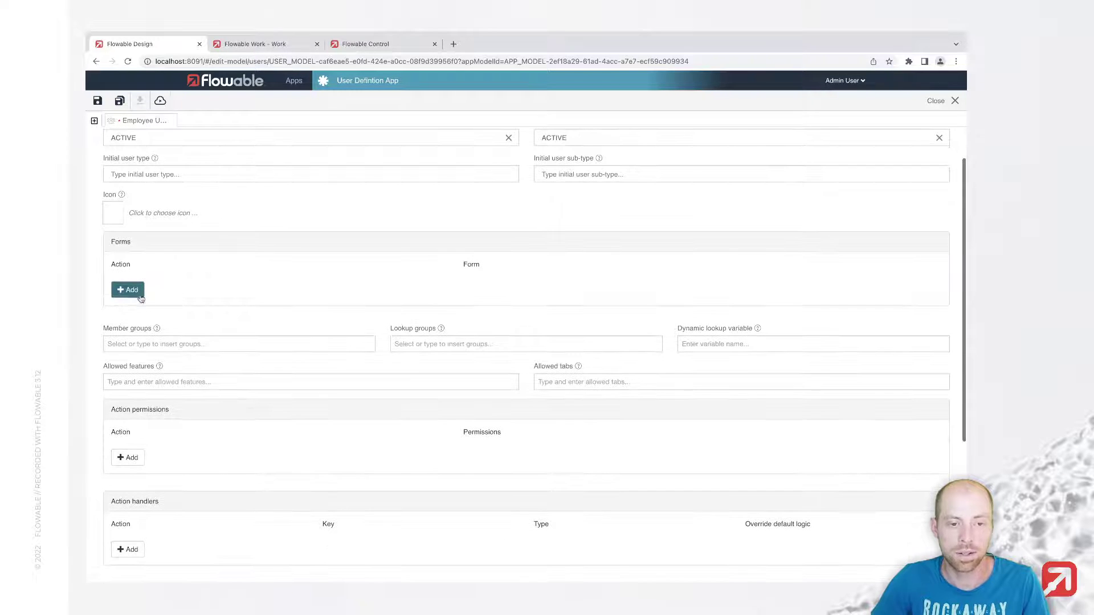
scroll(131, 294, "up", 1)
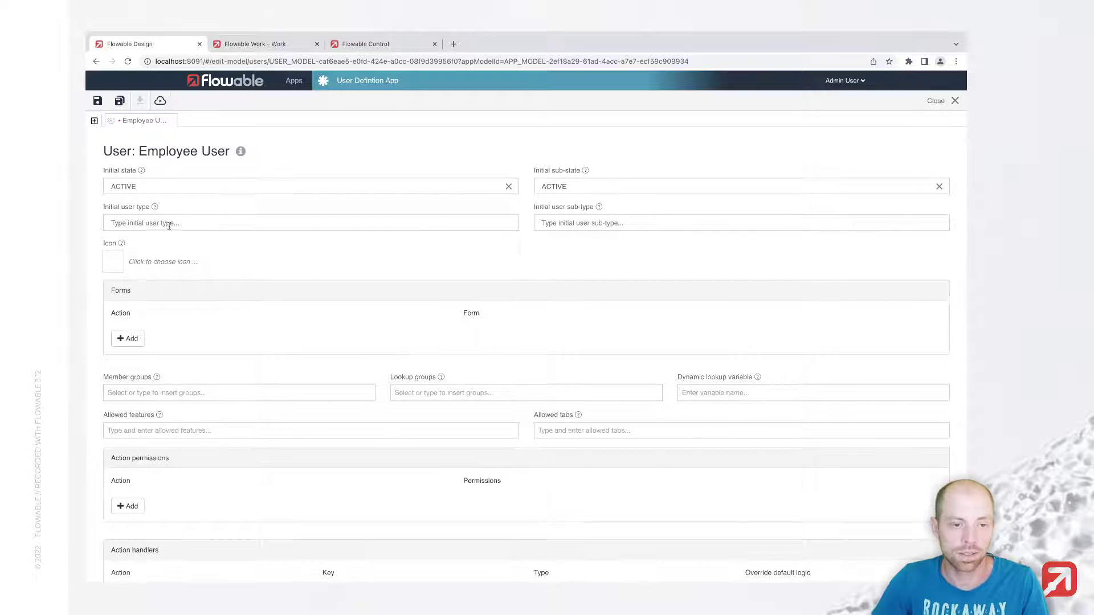
left_click(168, 225)
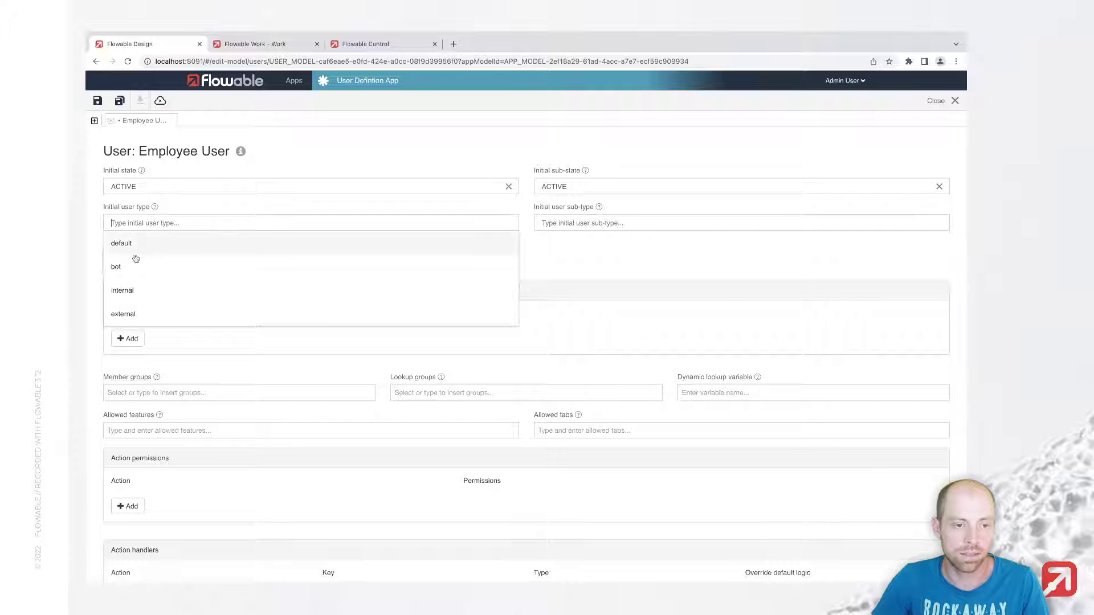
left_click(141, 296)
Step: Add an init form action backed by a new form named 'Create Employee Form'
left_click(128, 339)
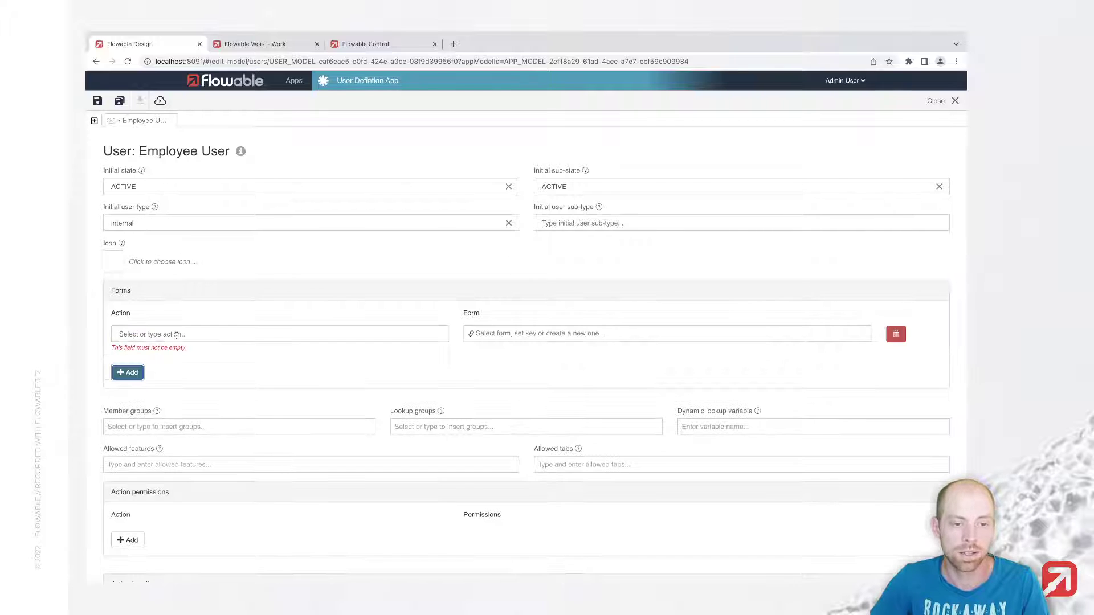
left_click(177, 335)
type("init")
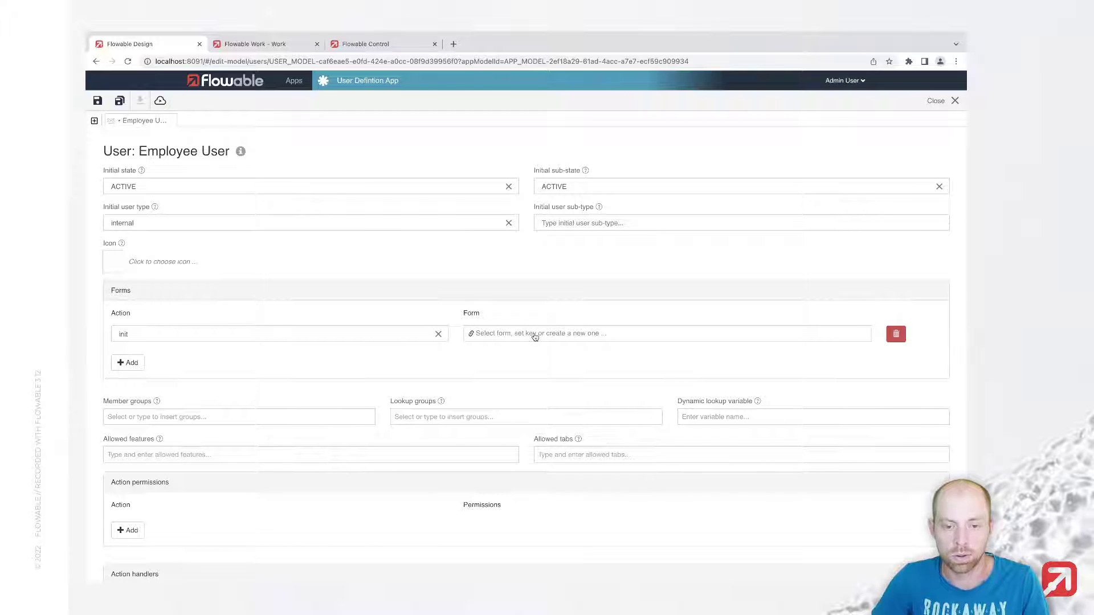
left_click(535, 335)
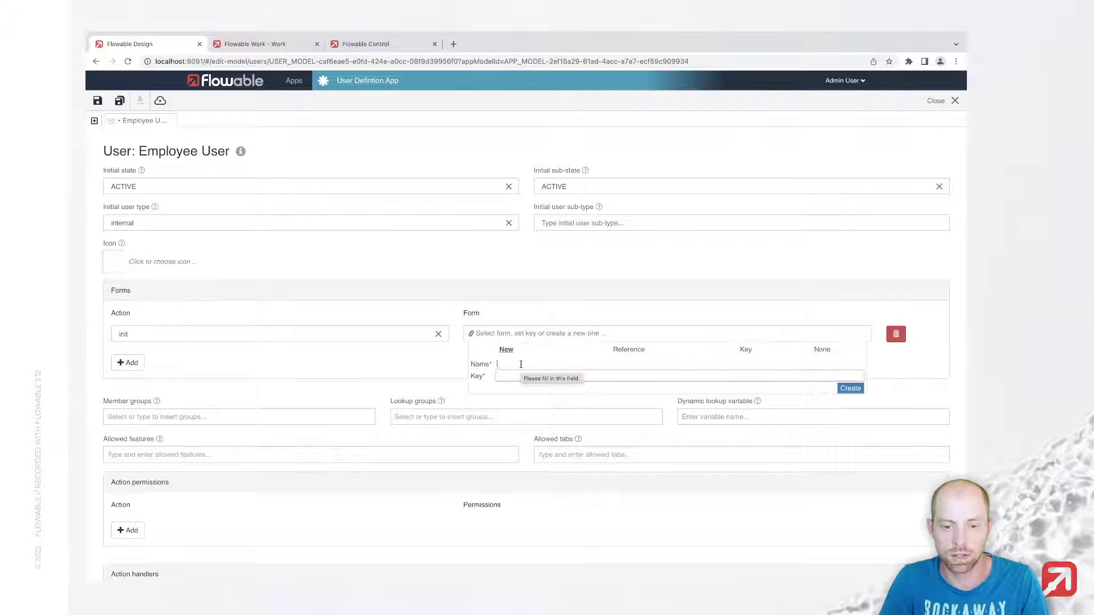
type("Create Employee Form")
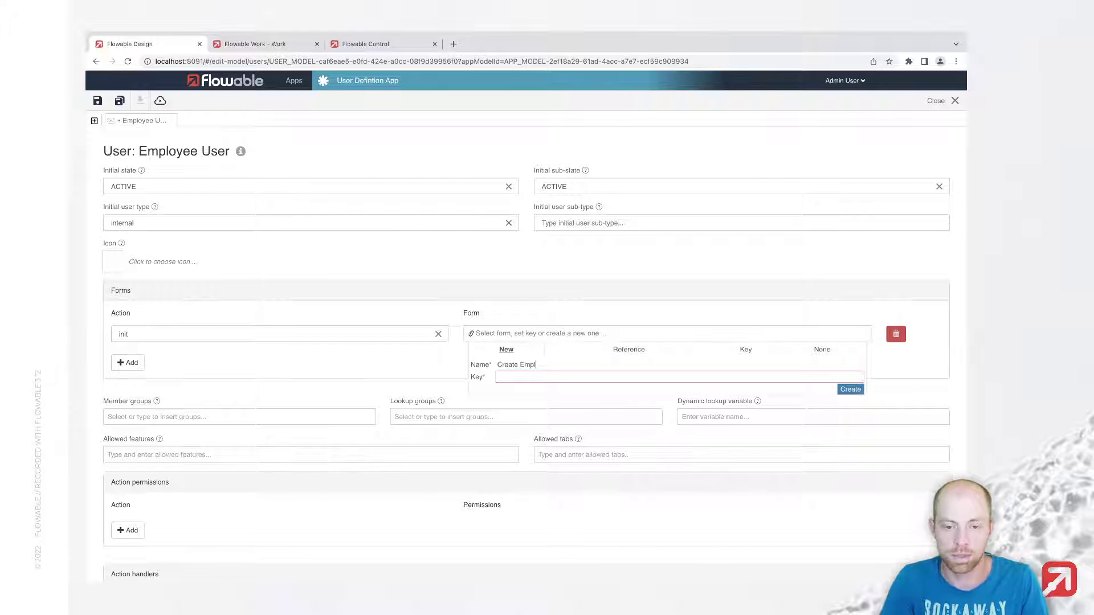
key("Tab")
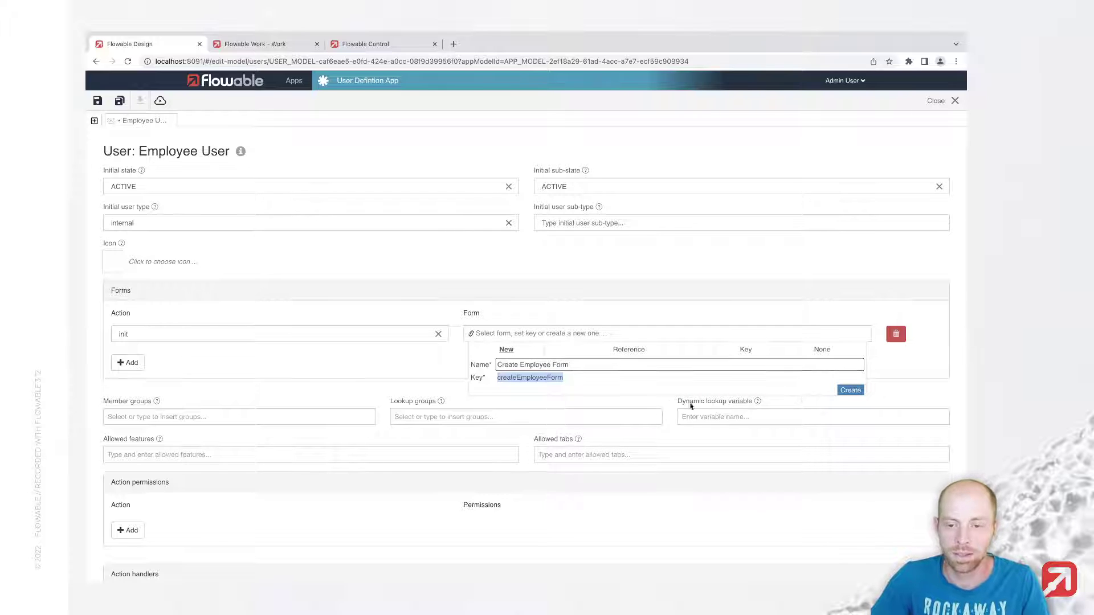
left_click(853, 393)
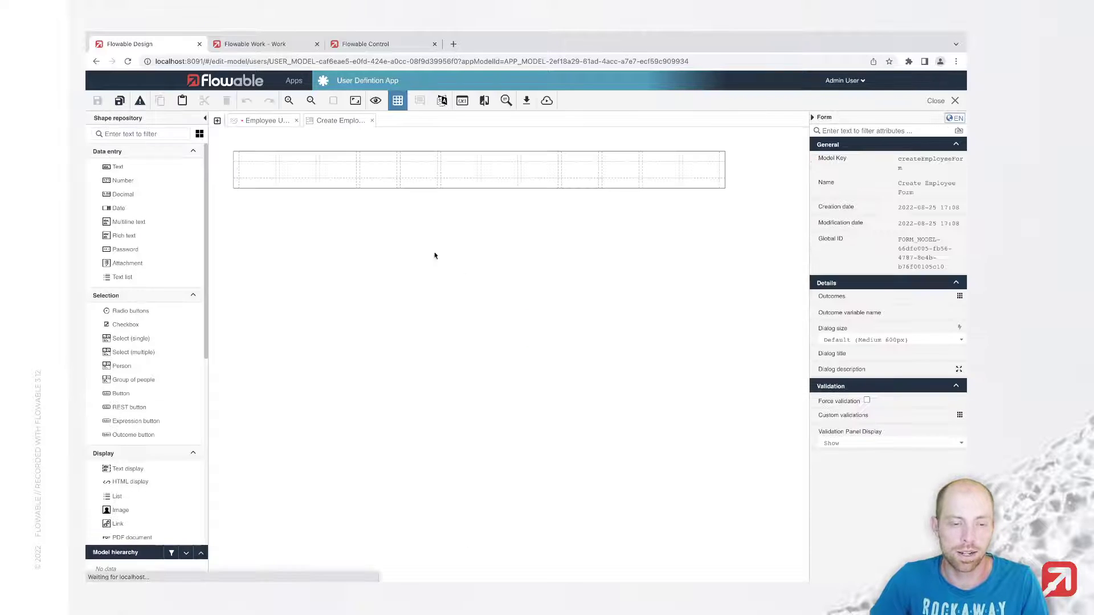
Step: Add text fields labelled Display Name, First Name and Last Name to the form
left_click_drag(128, 169, 307, 176)
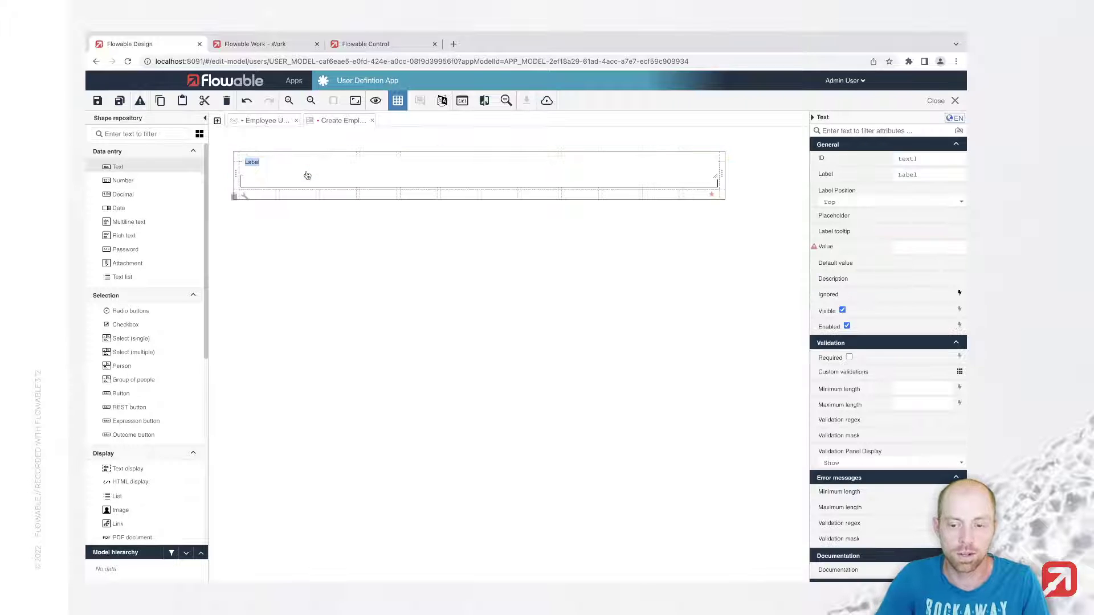
type("Display Name")
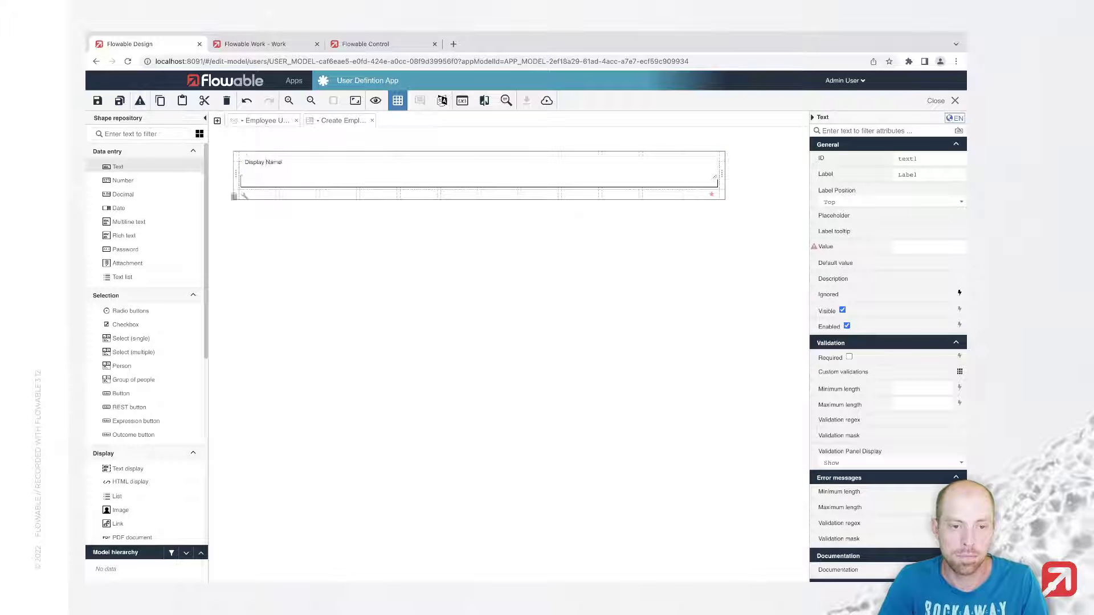
key("Return")
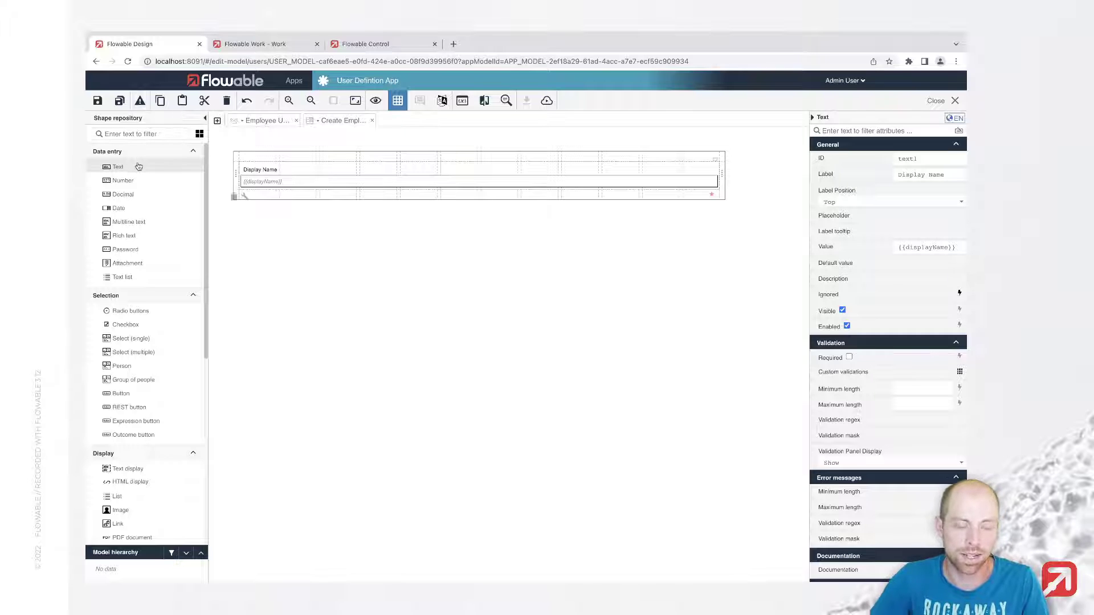
left_click_drag(118, 166, 303, 195)
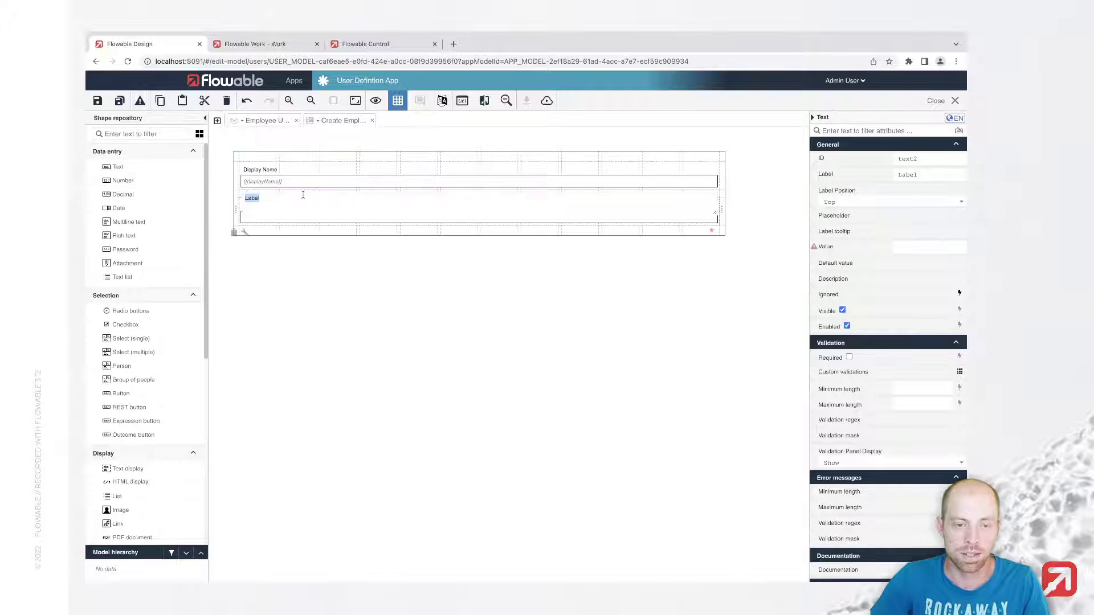
type("Fir")
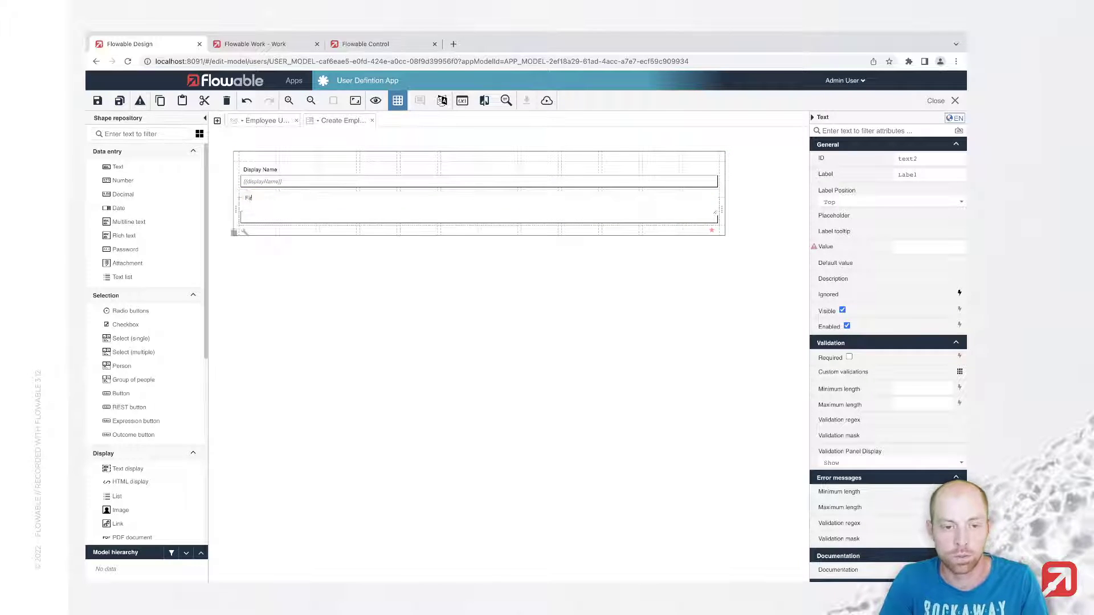
type("st Name")
key("Return")
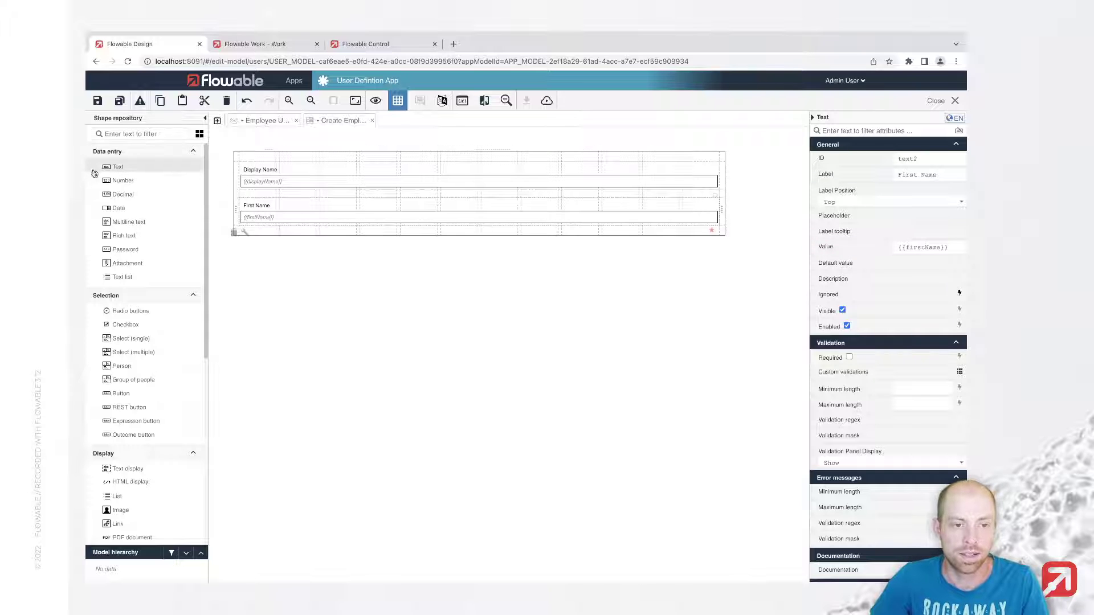
left_click_drag(115, 170, 532, 215)
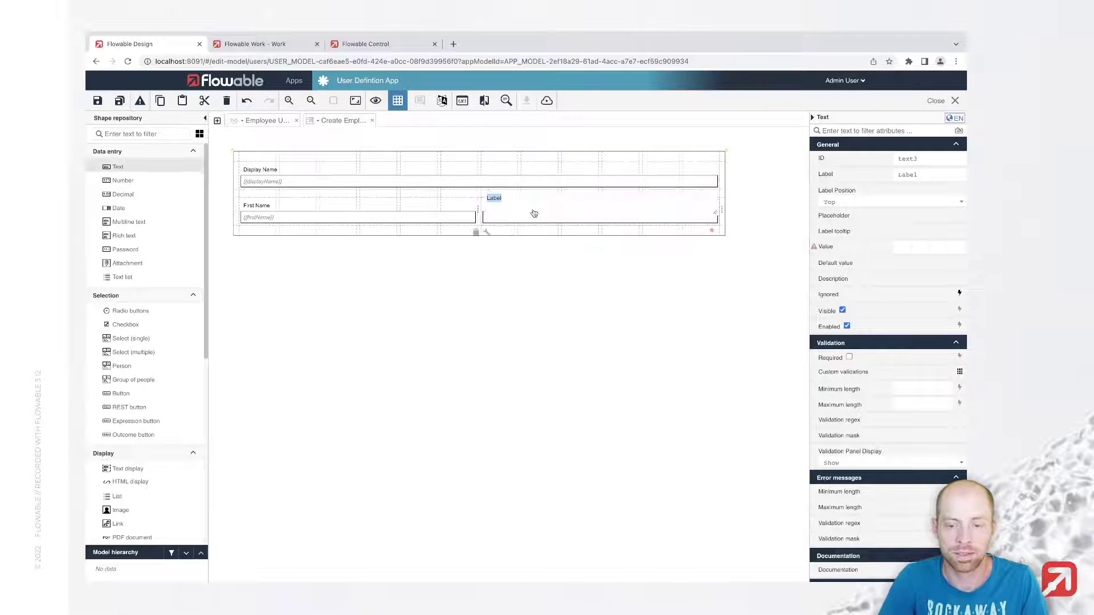
type("Last Name")
key("Return")
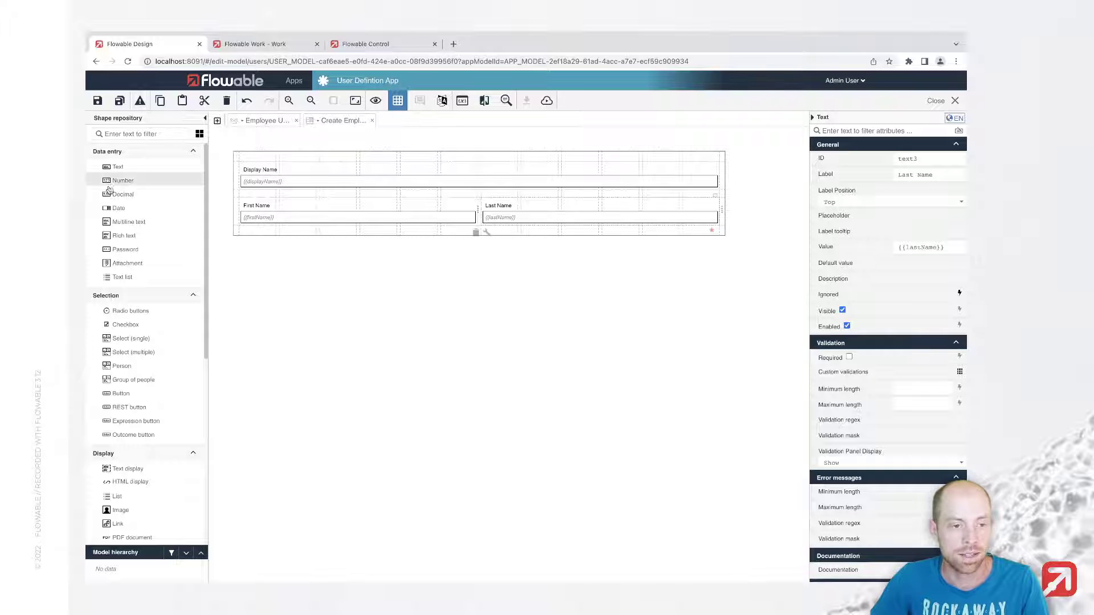
Step: Add a text field below the name row and label it Username
left_click_drag(118, 167, 305, 229)
type("Login Name")
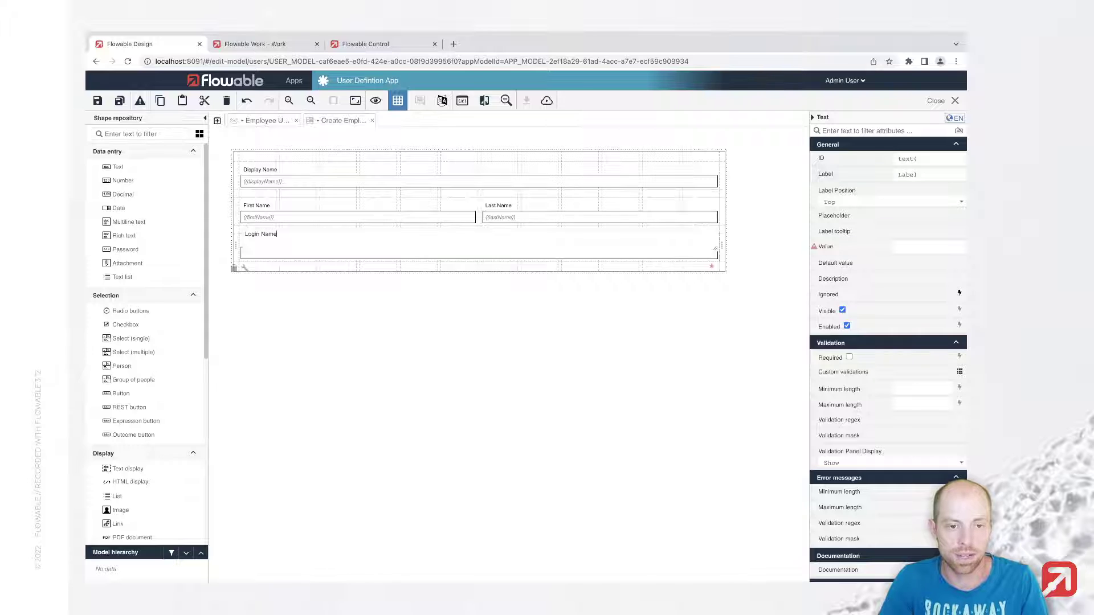
key("Return")
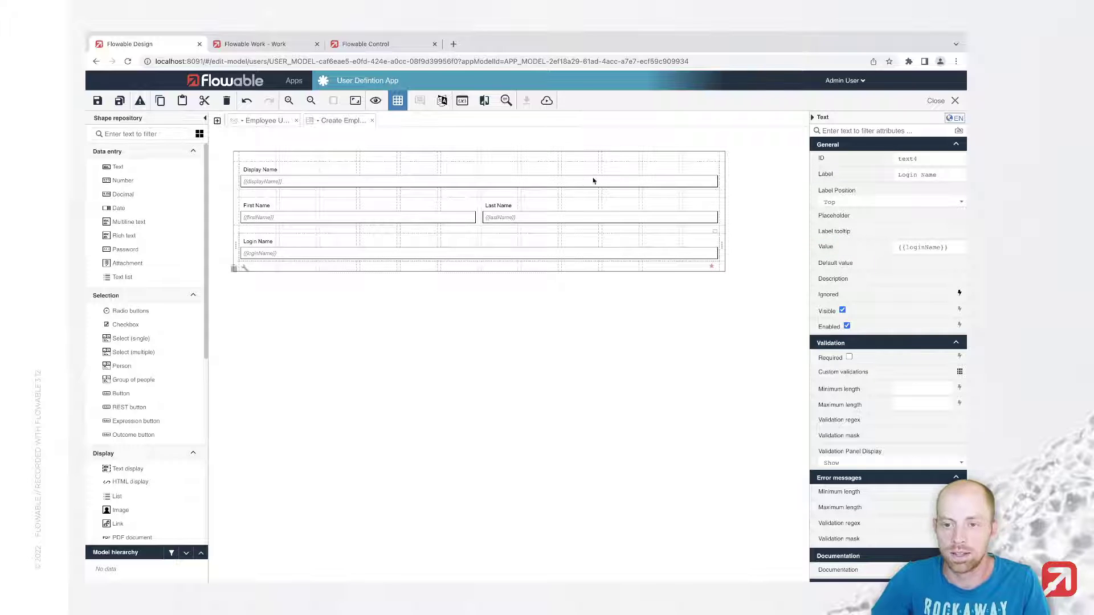
left_click(916, 175)
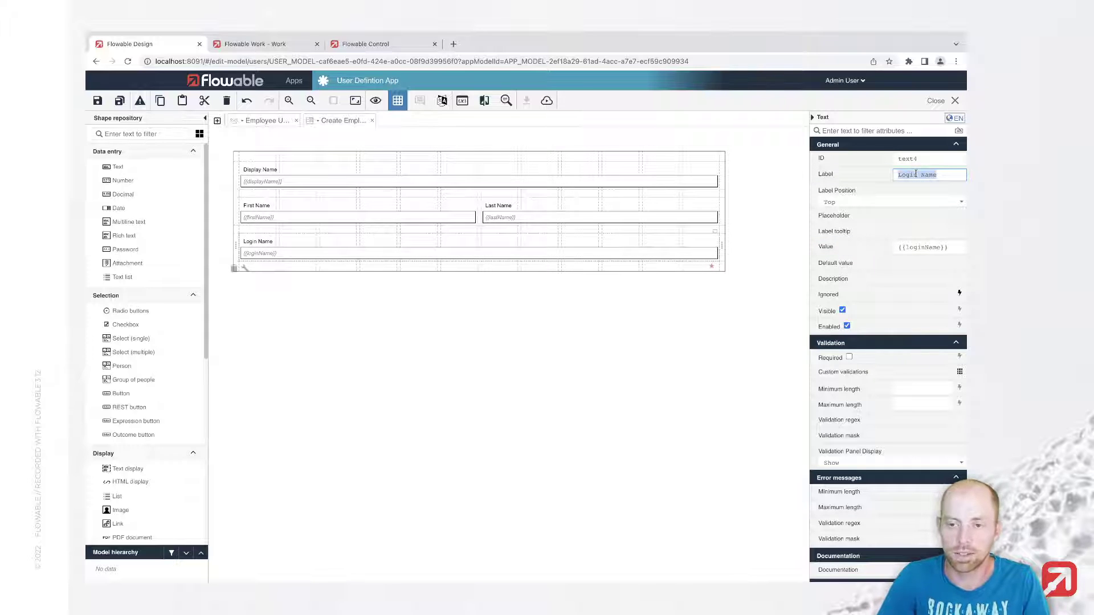
type("Username")
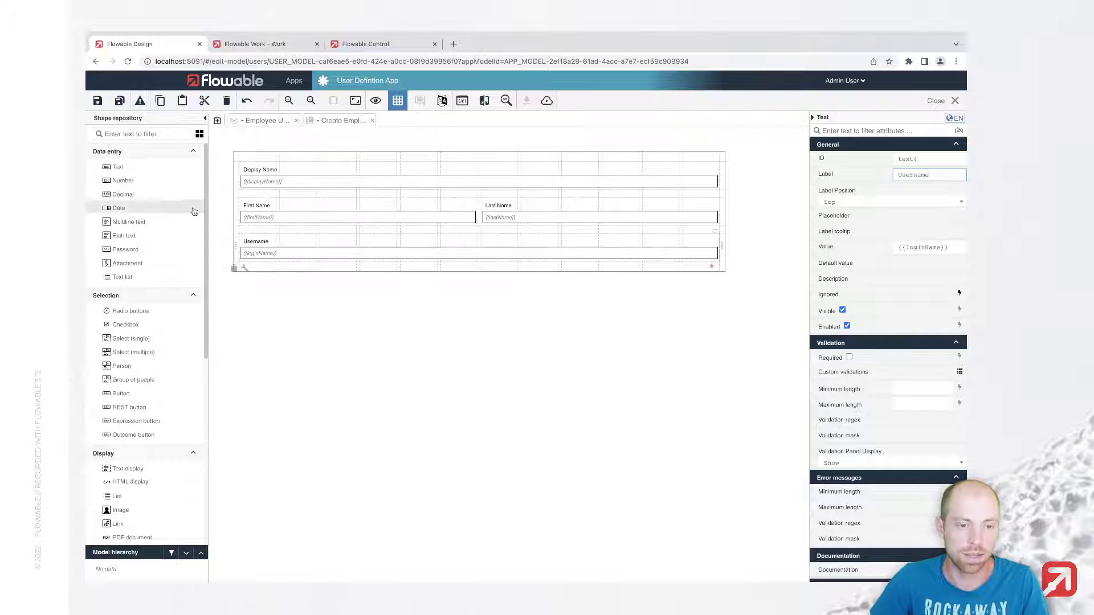
Step: Add two password fields side by side, labelled Password and Password Repeat
left_click_drag(124, 249, 358, 279)
type("Pa")
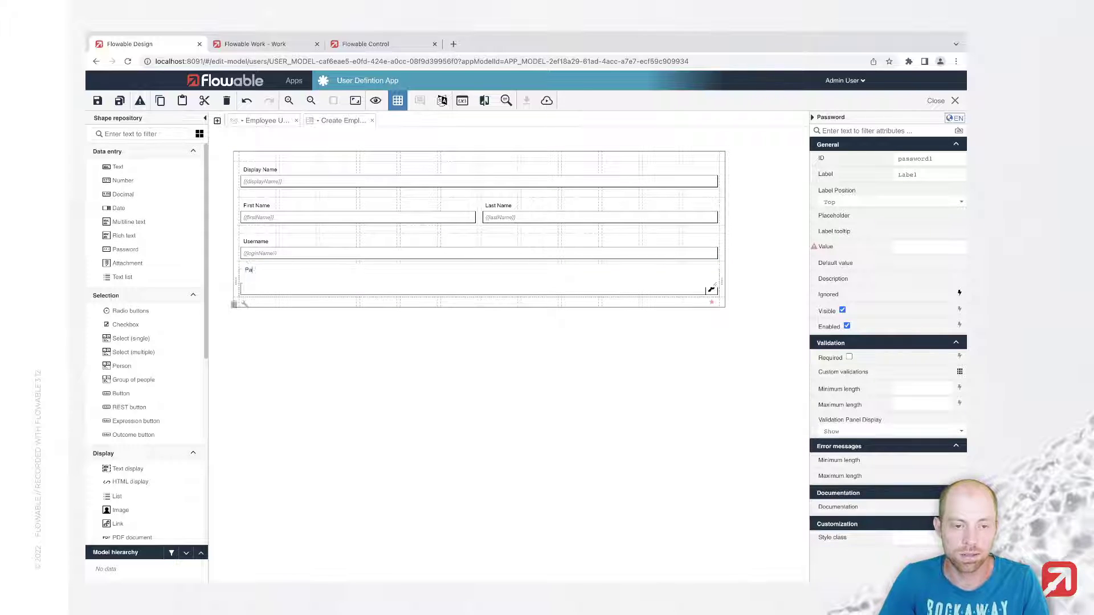
type("ssword")
key("Return")
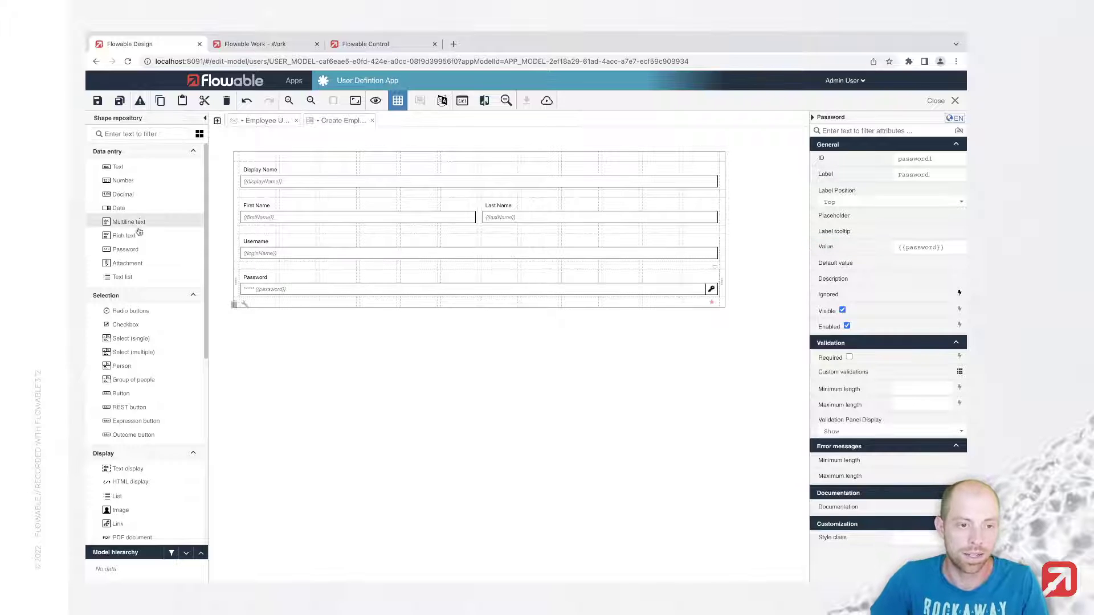
left_click_drag(126, 253, 594, 293)
type("Repeat Pa")
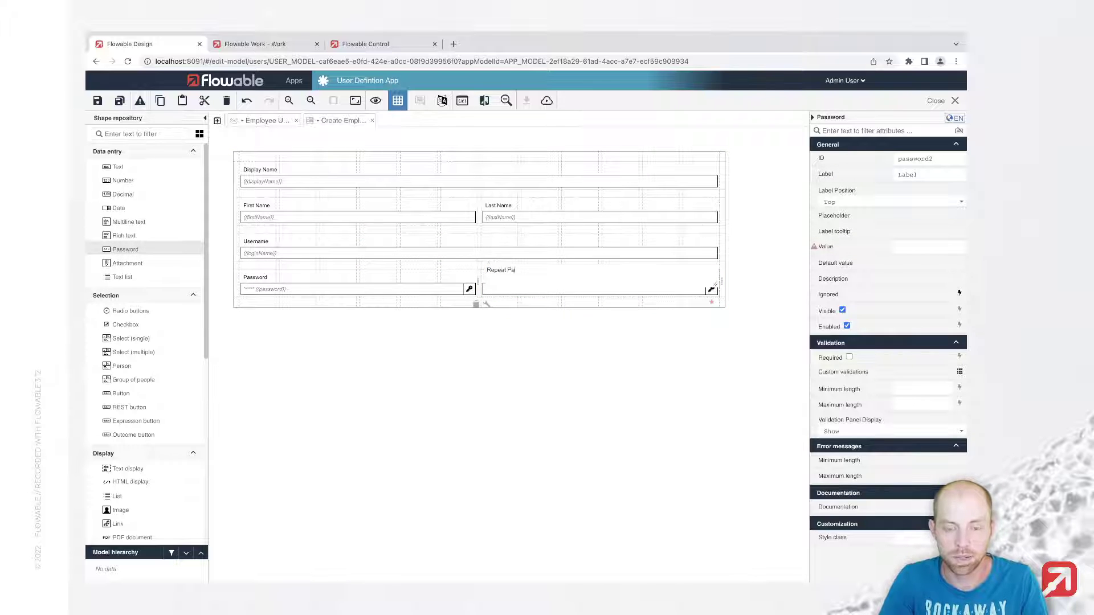
type("ssword")
key("Return")
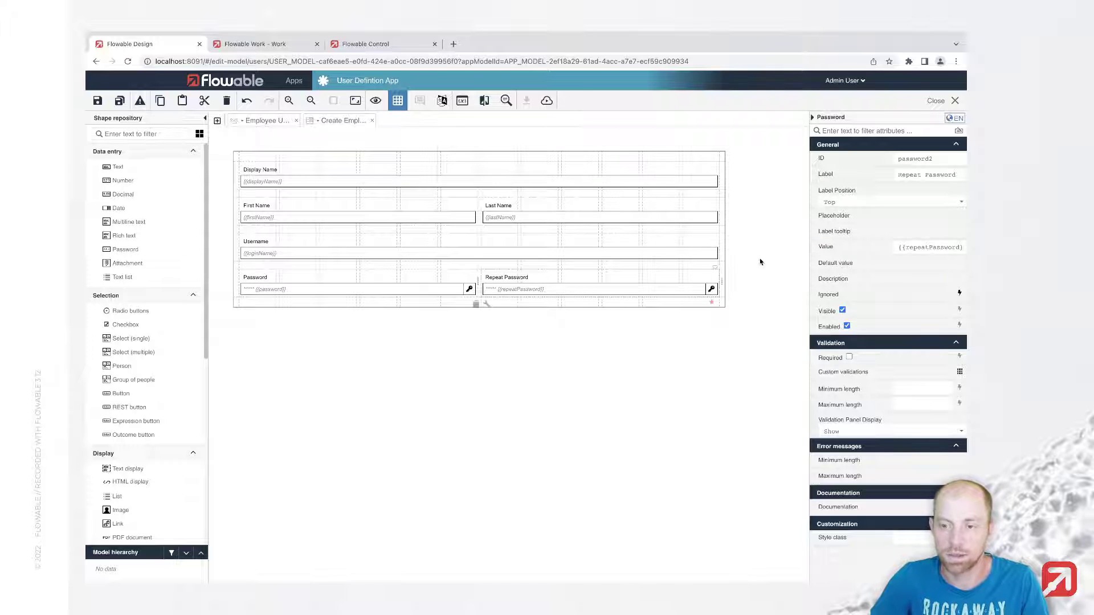
double_click(910, 174)
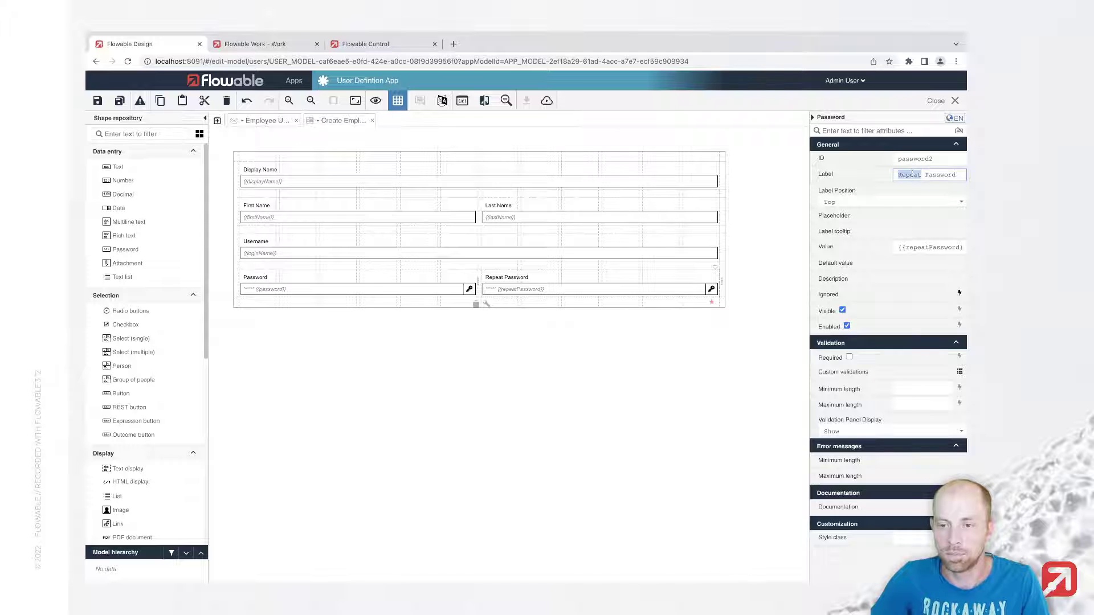
key("BackSpace")
key("Delete")
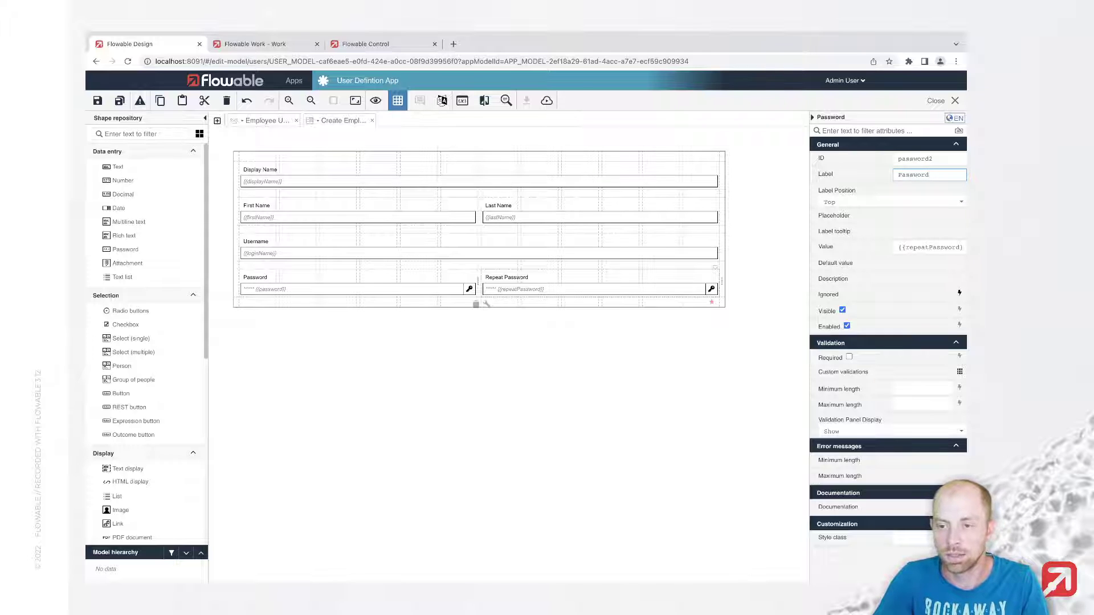
type("Repeat")
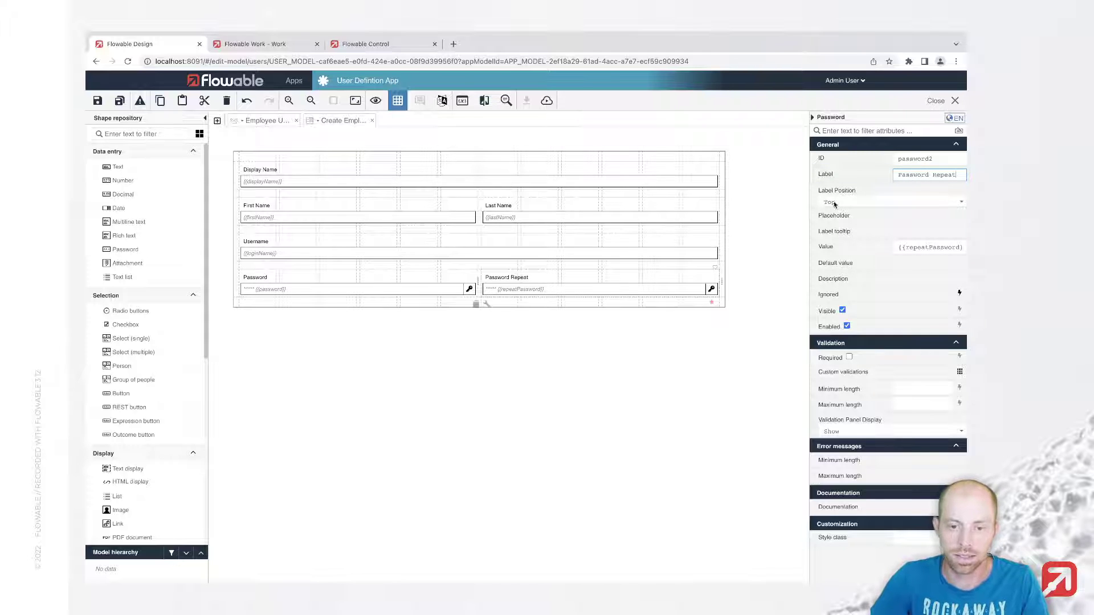
Step: Make Password Repeat, Password, Username, First Name, Last Name and Display Name required
left_click(849, 357)
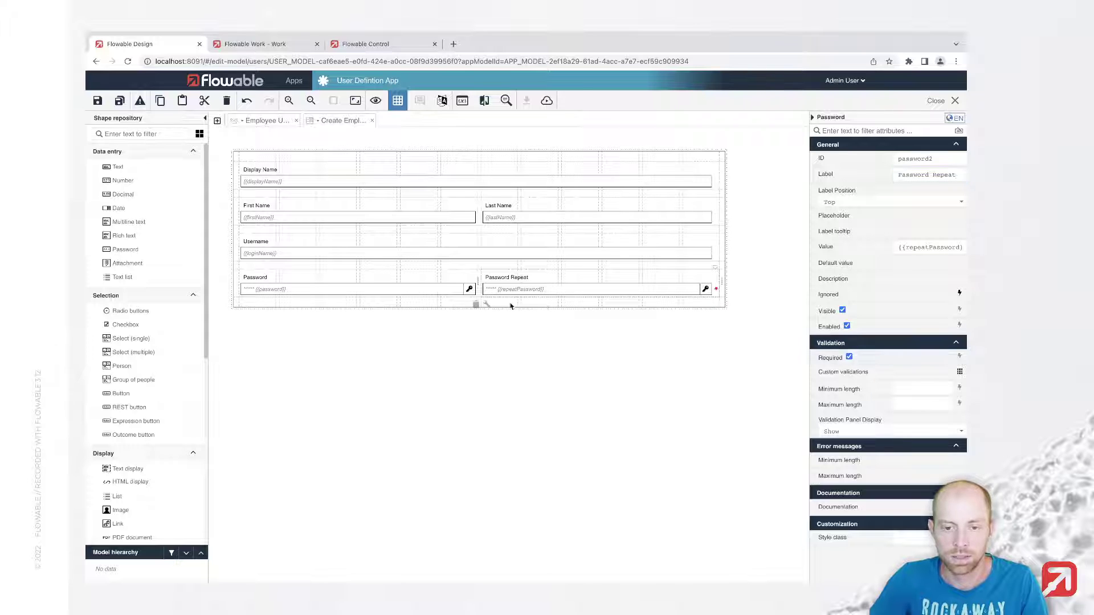
left_click(469, 303)
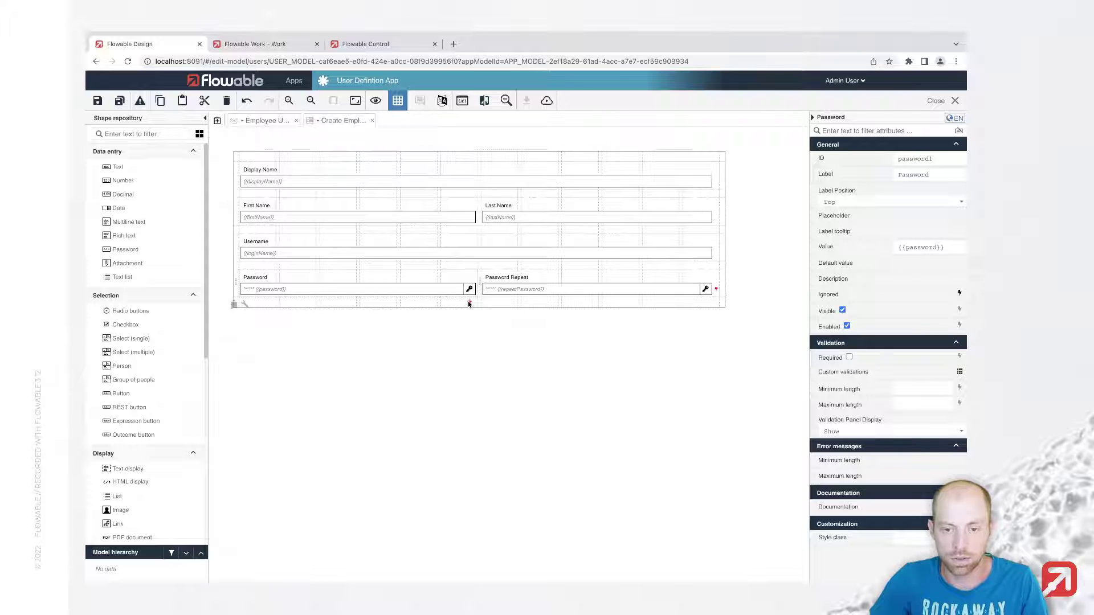
left_click(849, 358)
left_click(705, 256)
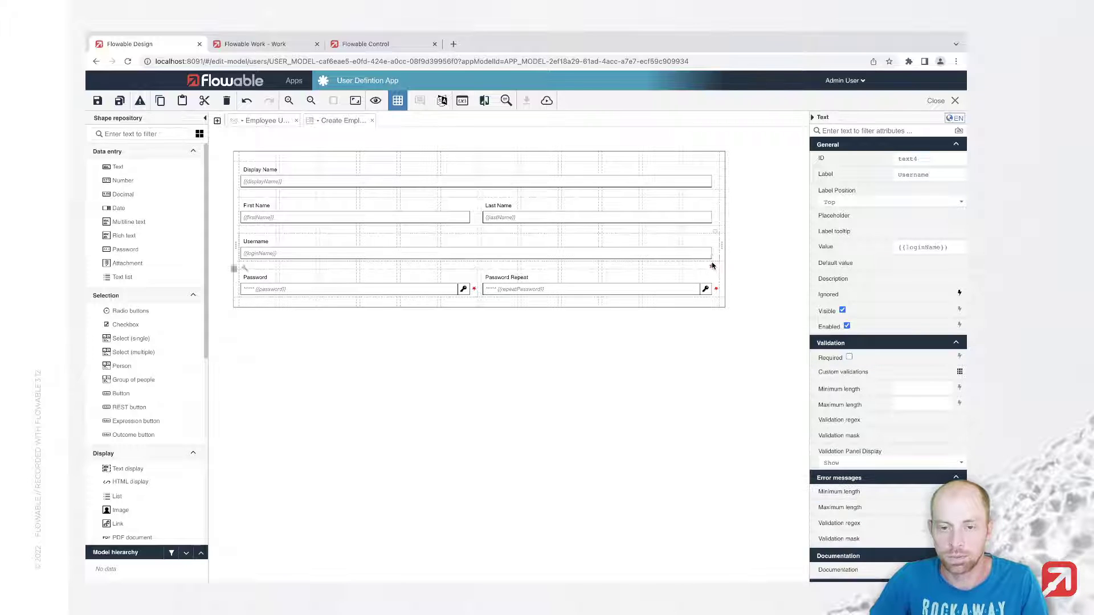
left_click(849, 357)
left_click(467, 227)
left_click(849, 357)
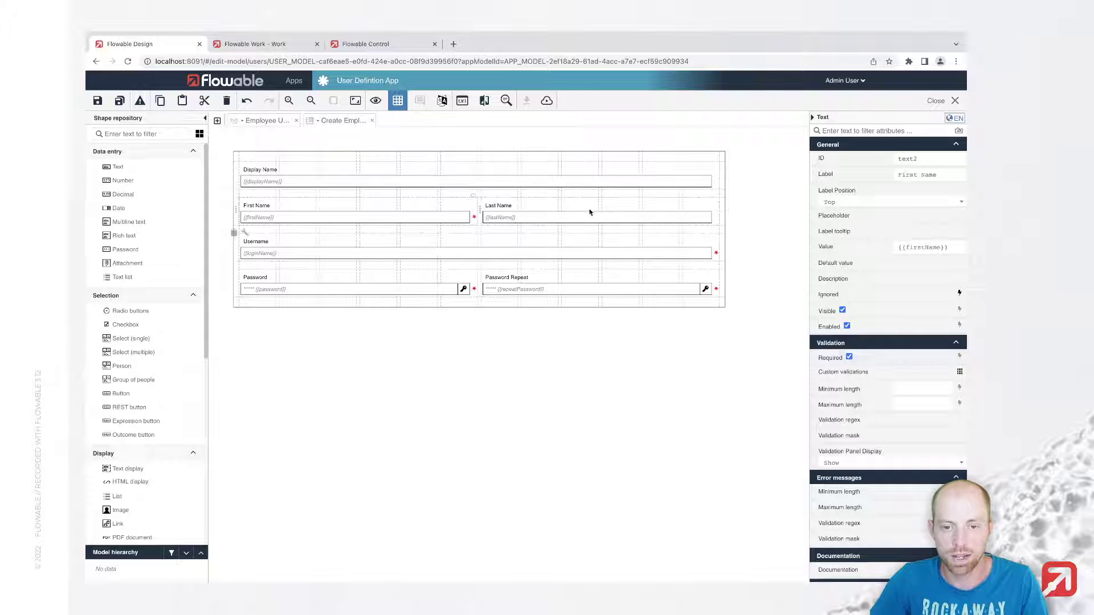
left_click(593, 216)
left_click(849, 358)
left_click(654, 178)
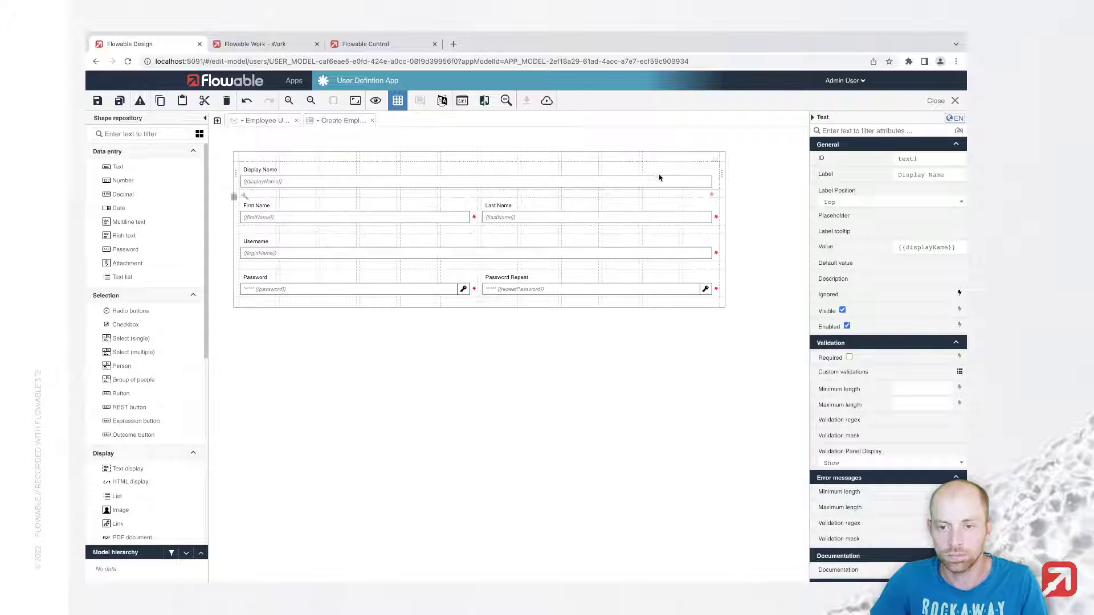
key("space")
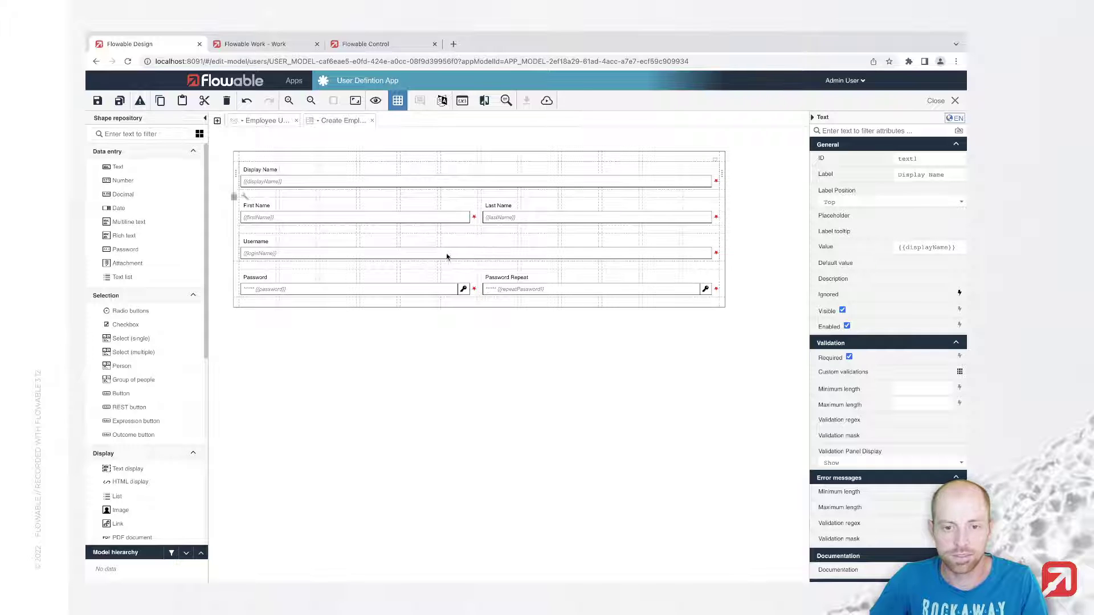
Step: Add a Department text field below the password row and save the form
left_click_drag(151, 175, 326, 304)
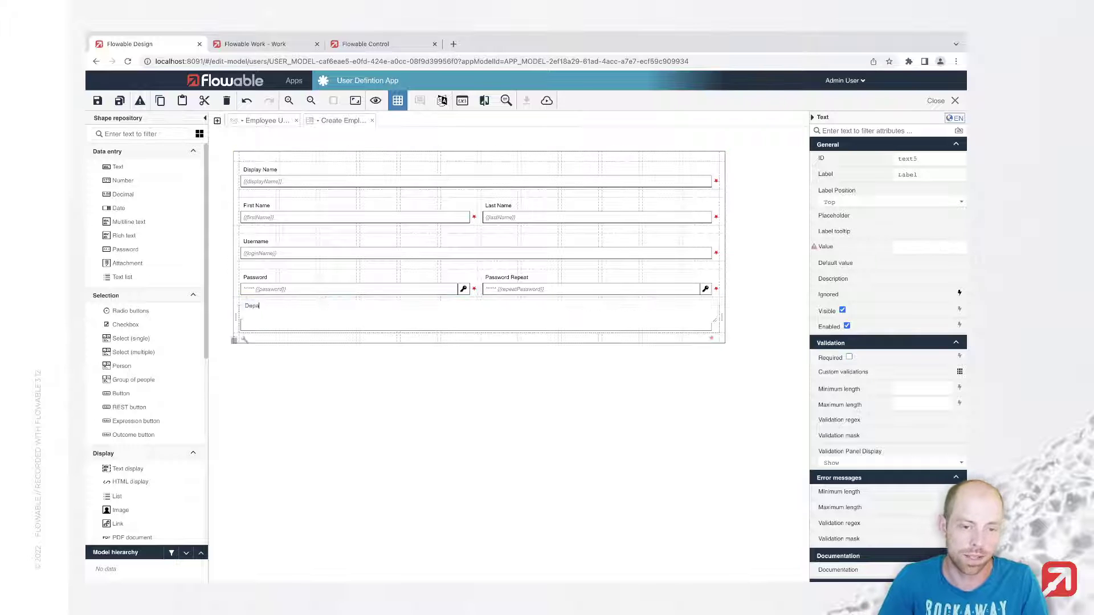
type("Department")
key("Return")
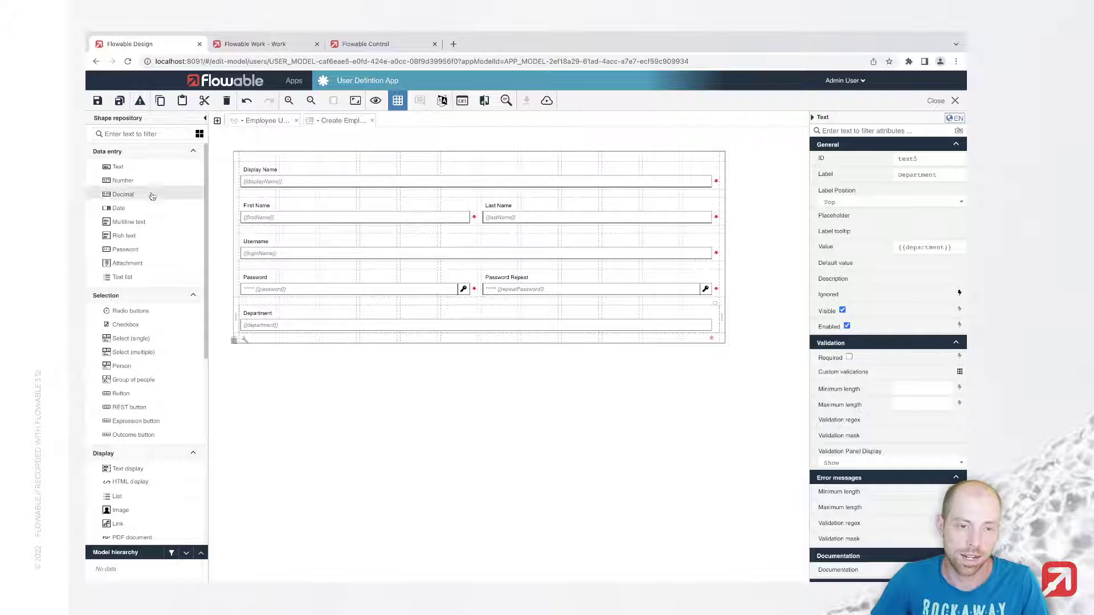
left_click(119, 102)
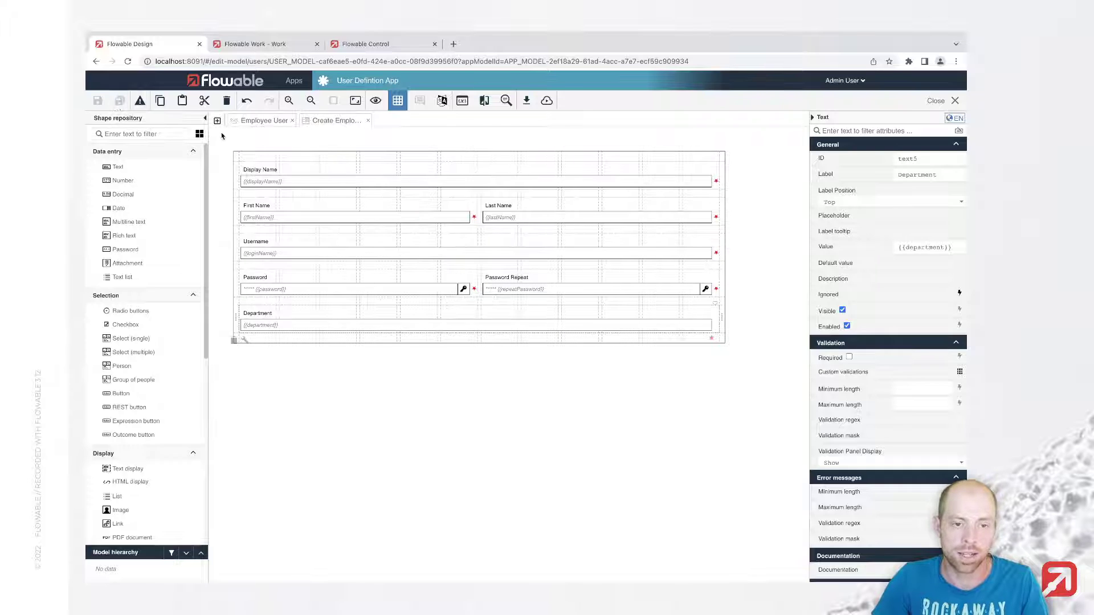
Step: Add a view form action with a new 'View Employee Form' and paste the employee fields into it
left_click(259, 120)
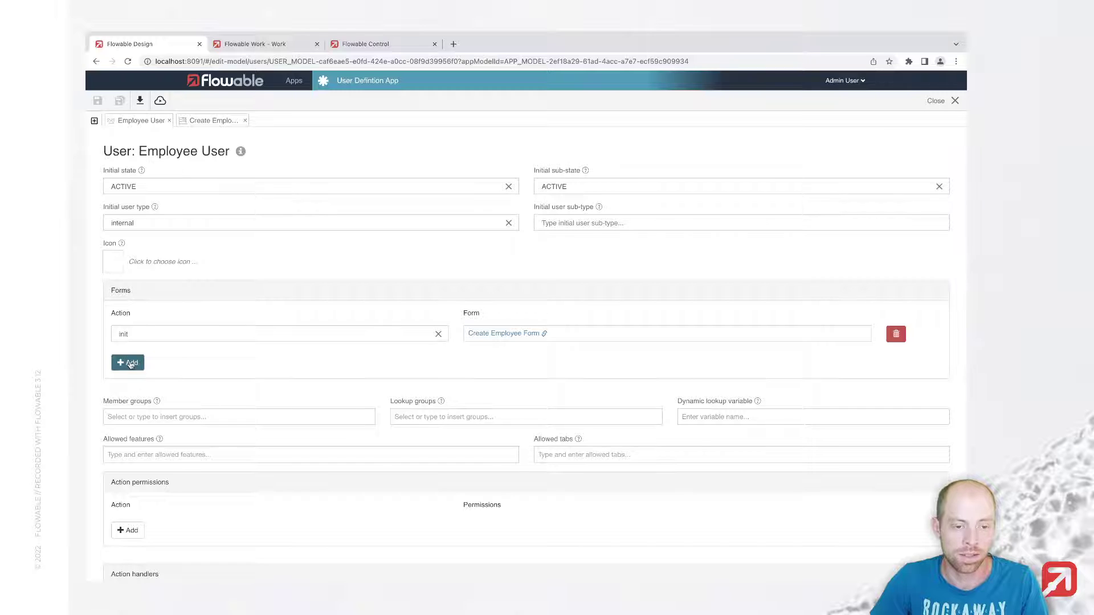
left_click(129, 365)
left_click(171, 357)
type("view")
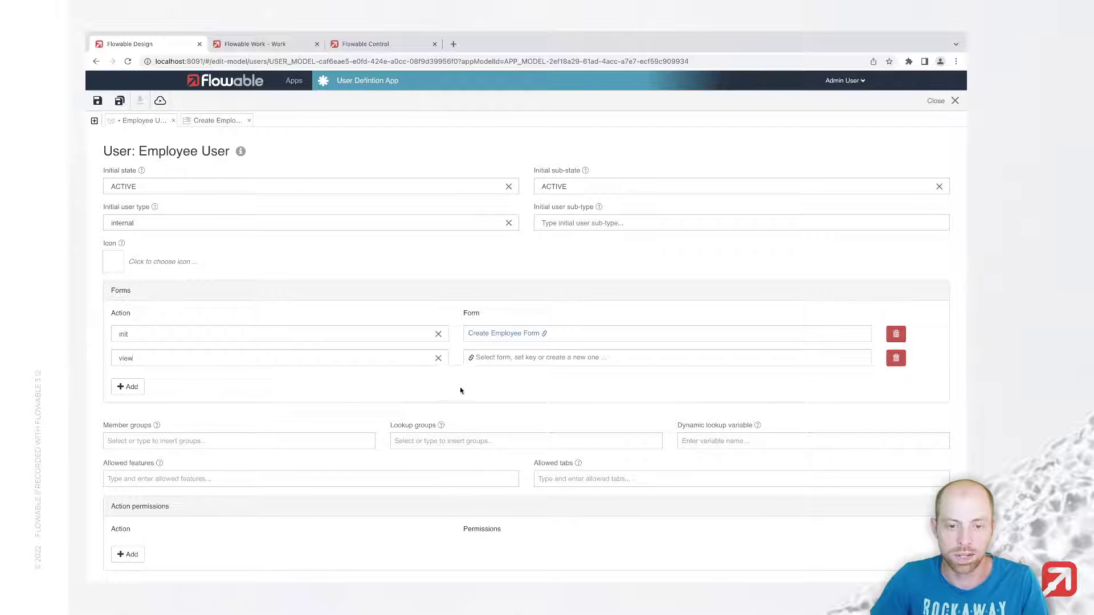
left_click(502, 362)
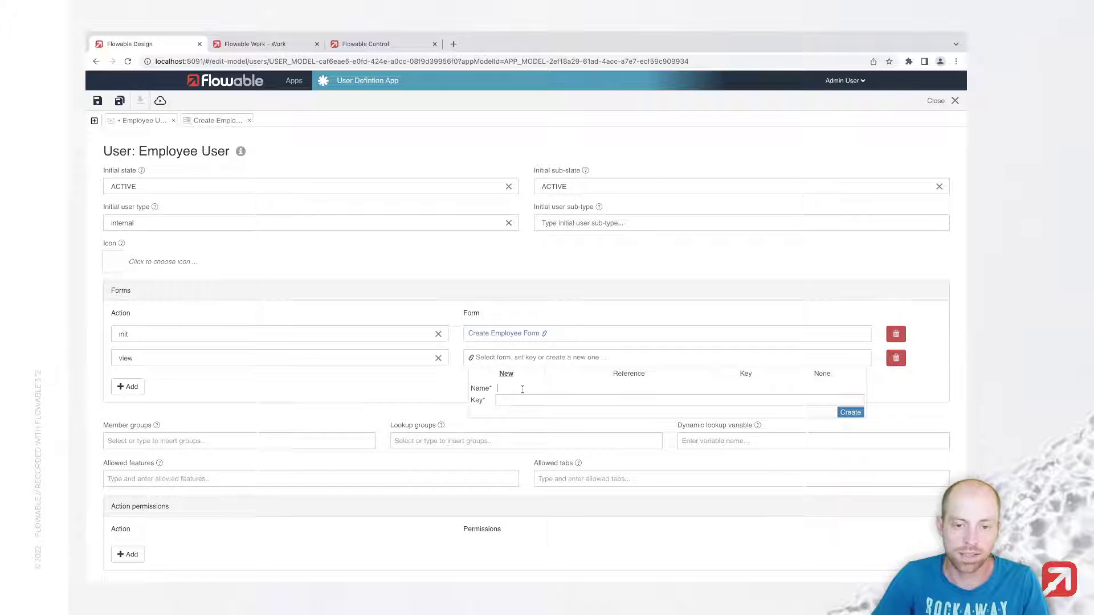
type("C")
key("BackSpace")
type("V")
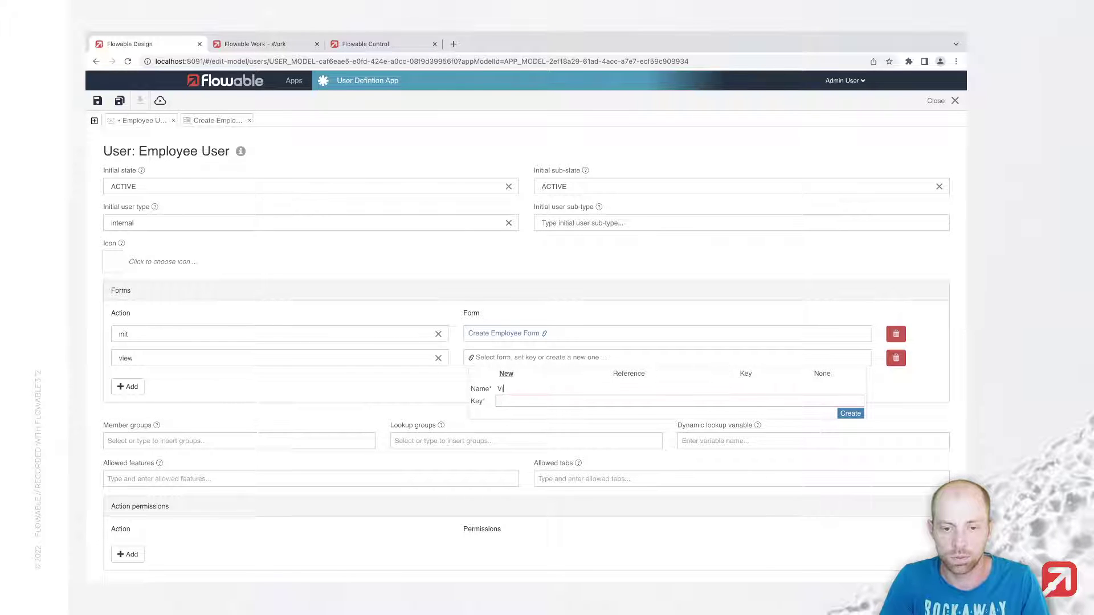
type("iew Employee Fo")
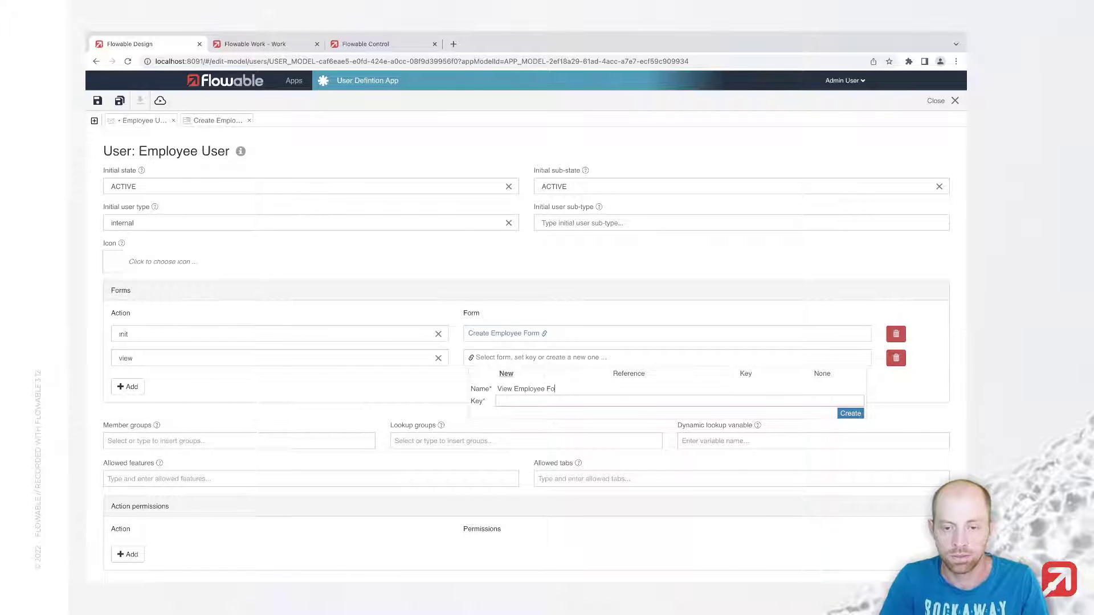
type("rm")
key("Tab")
left_click(858, 417)
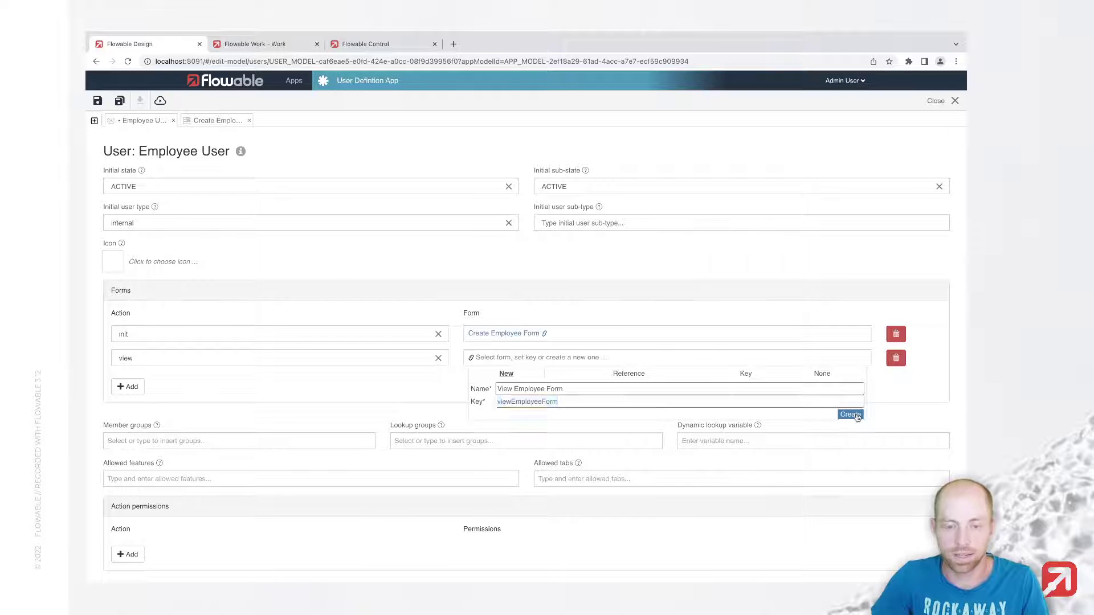
key("ctrl+v")
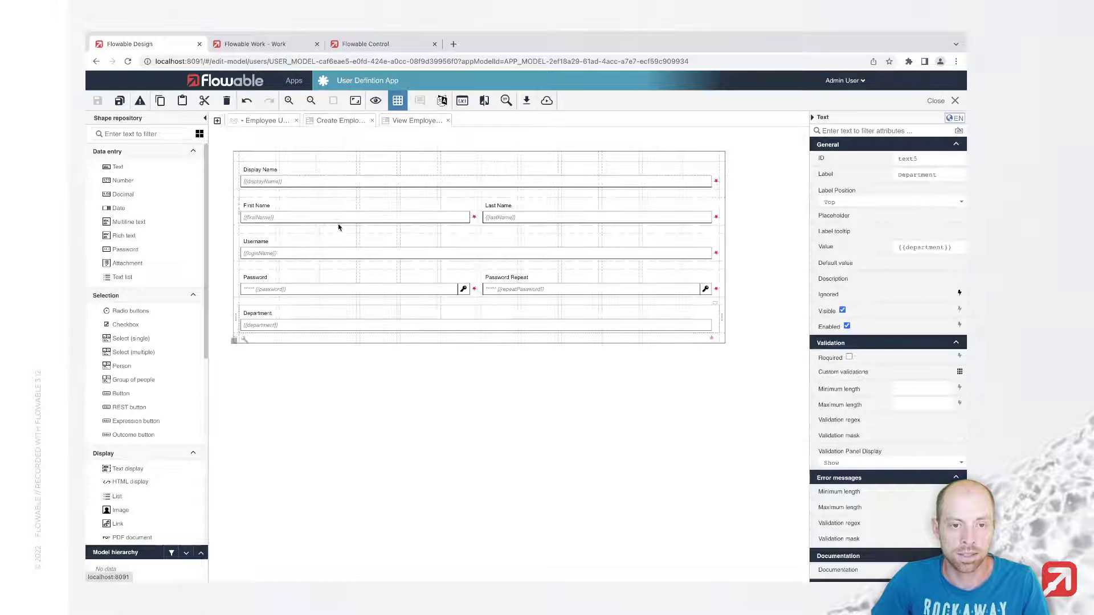
Step: Make the View Employee Form fields non-editable, delete Username, Password and Password Repeat, and save
key("ctrl+a")
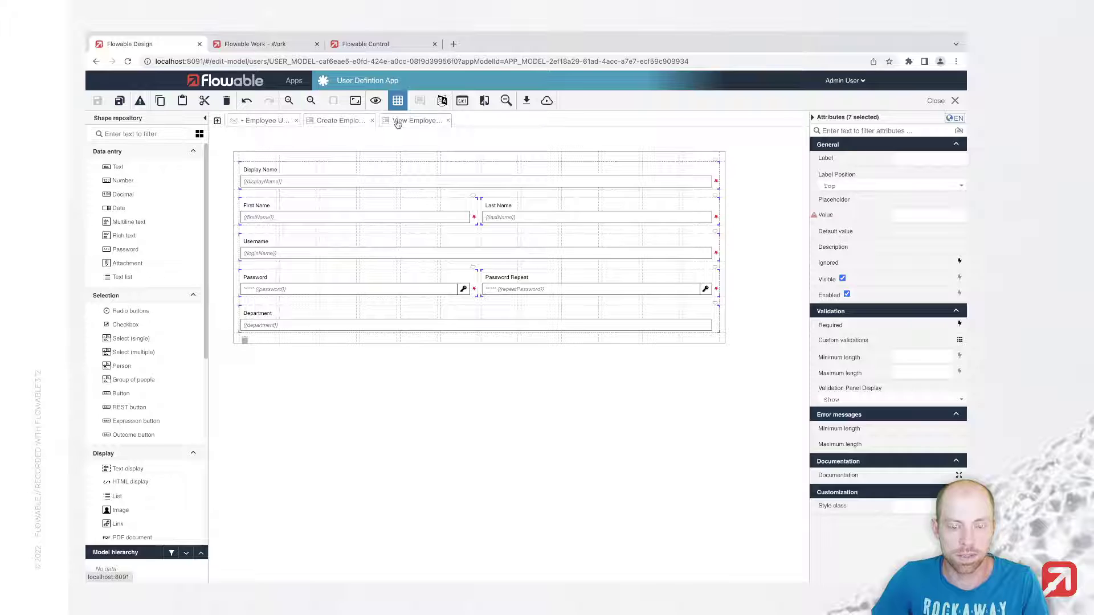
key("ctrl+x")
key("ctrl+v")
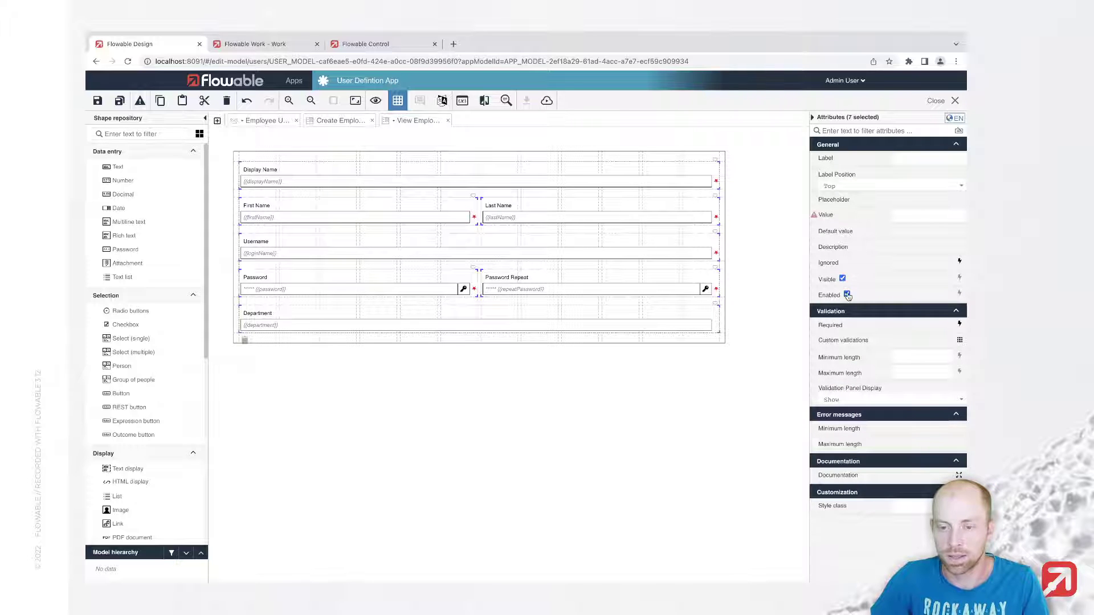
left_click(736, 303)
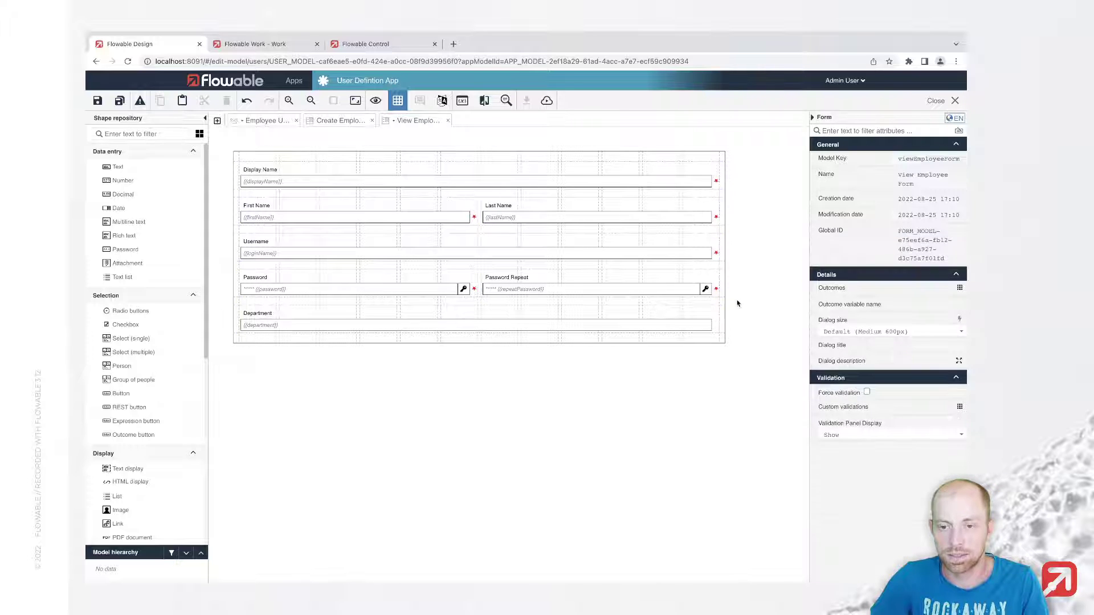
left_click(632, 285)
left_click(430, 288, "shift")
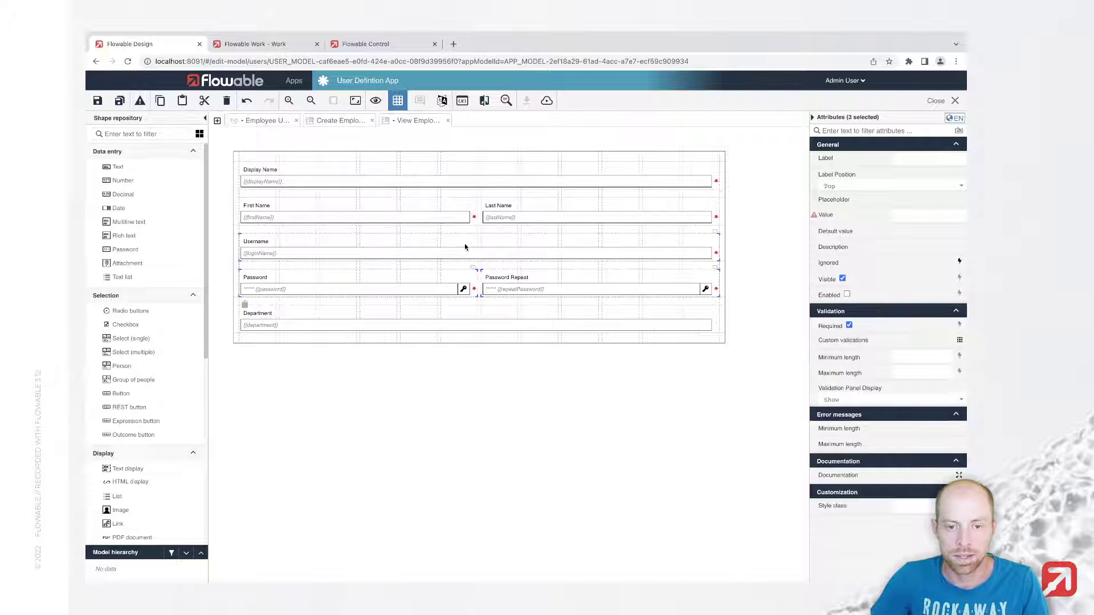
key("Delete")
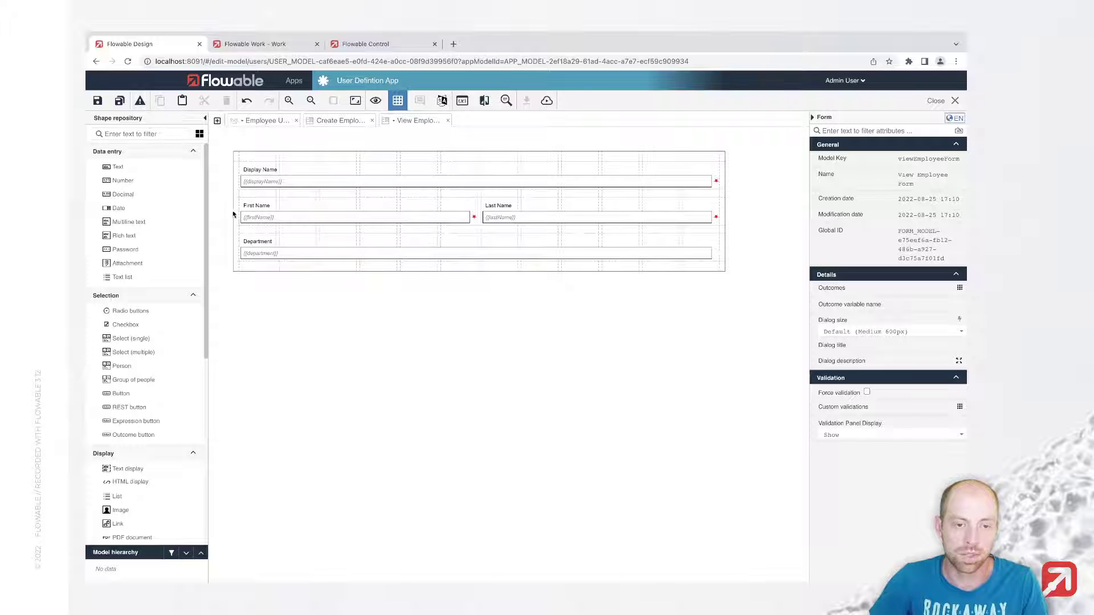
left_click(99, 102)
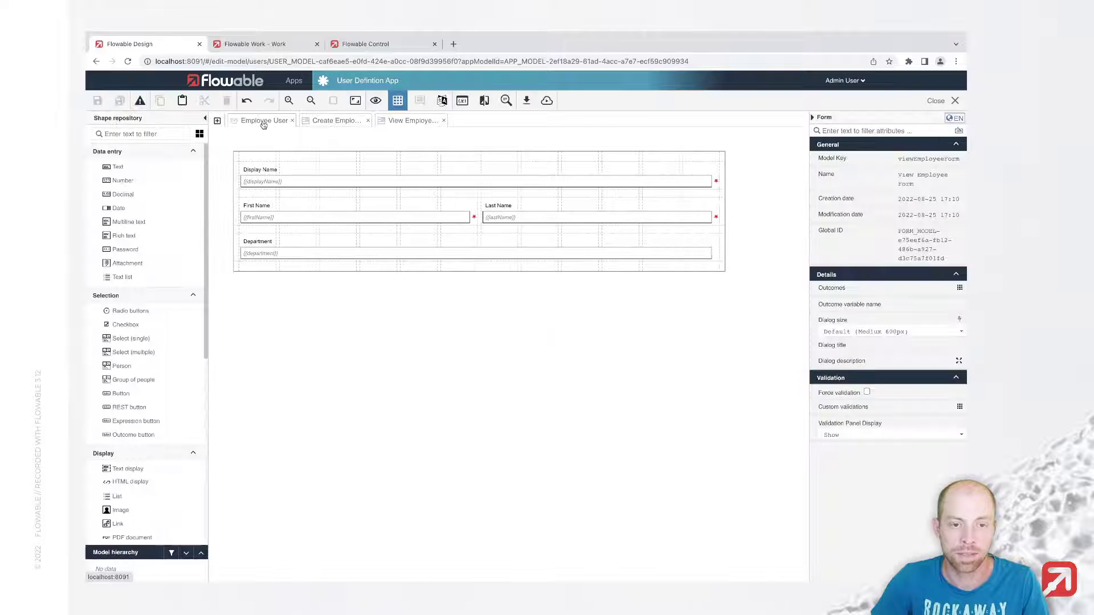
Step: Add an edit form action to Employee User backed by a new 'Edit Employee Form' (key editEmployeeForm)
left_click(263, 122)
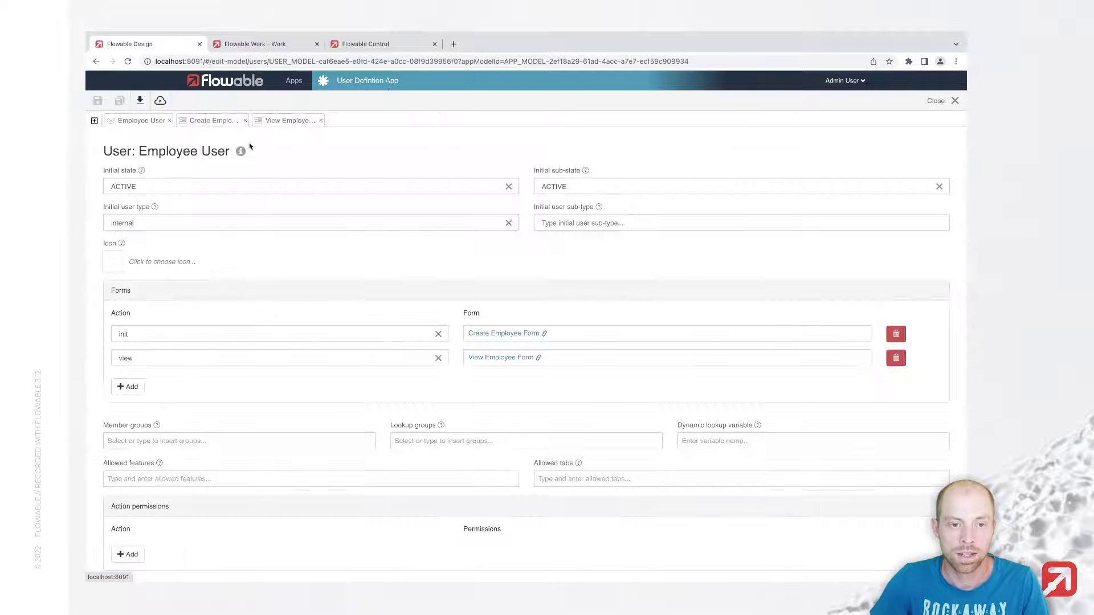
left_click(120, 387)
left_click(121, 382)
type("edit")
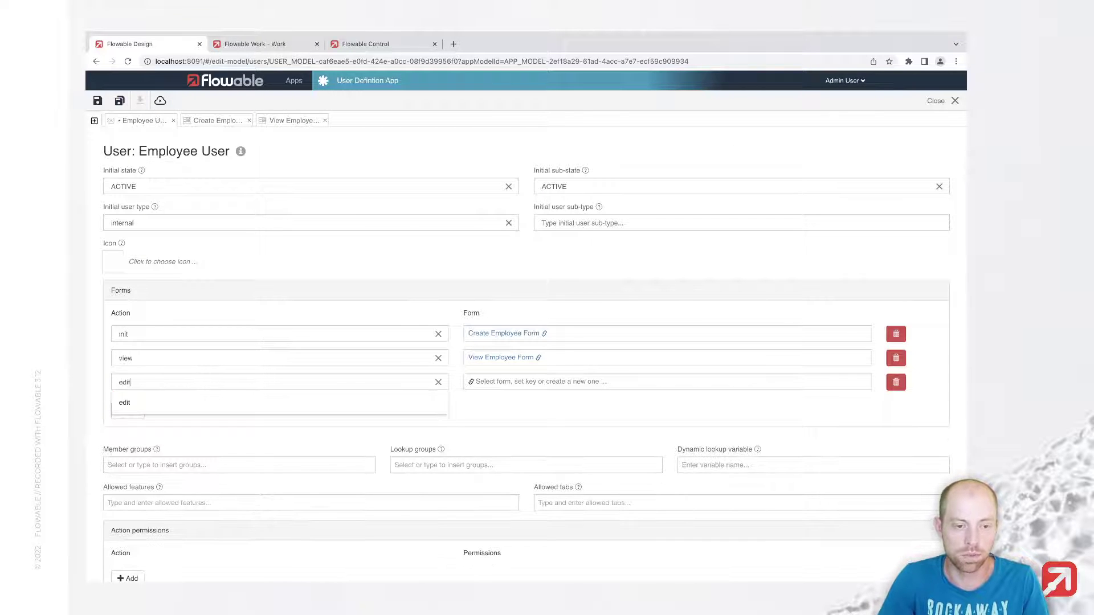
left_click(512, 385)
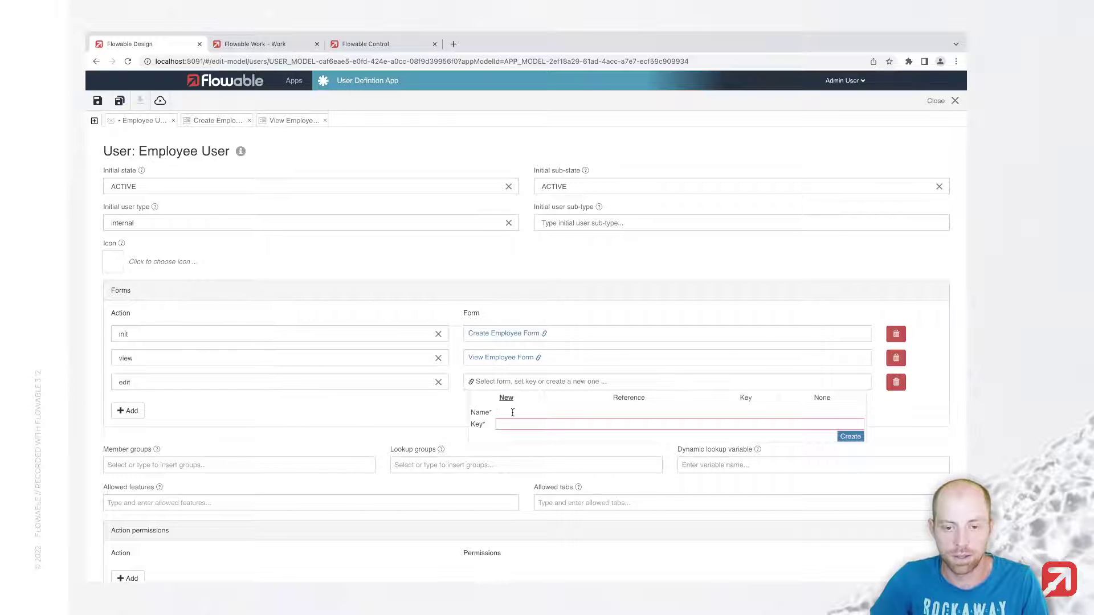
type("Edit Emp")
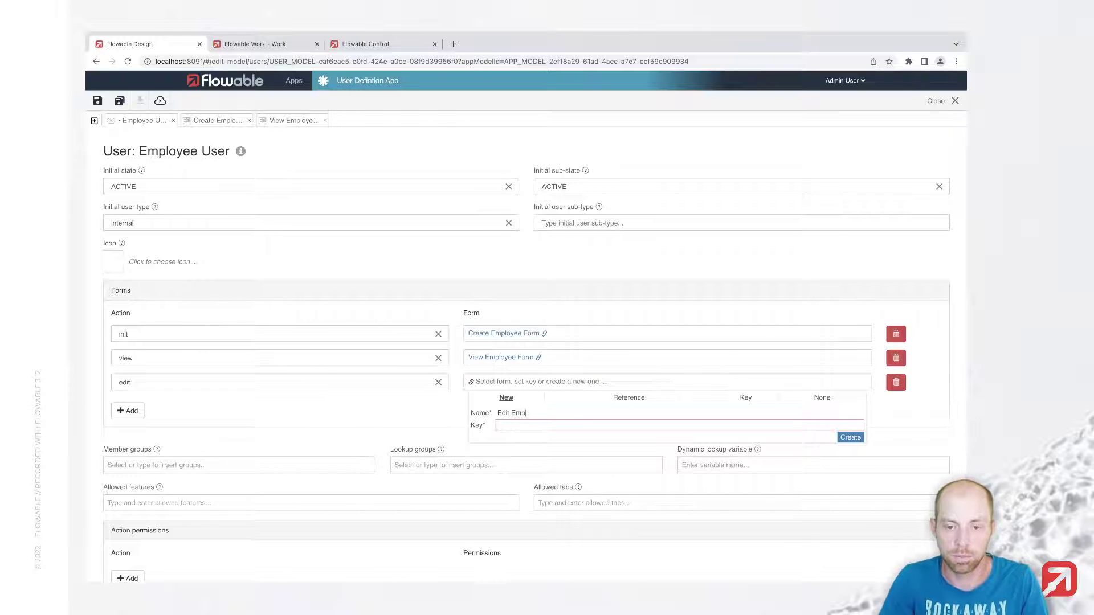
type("loyee Form")
key("Tab")
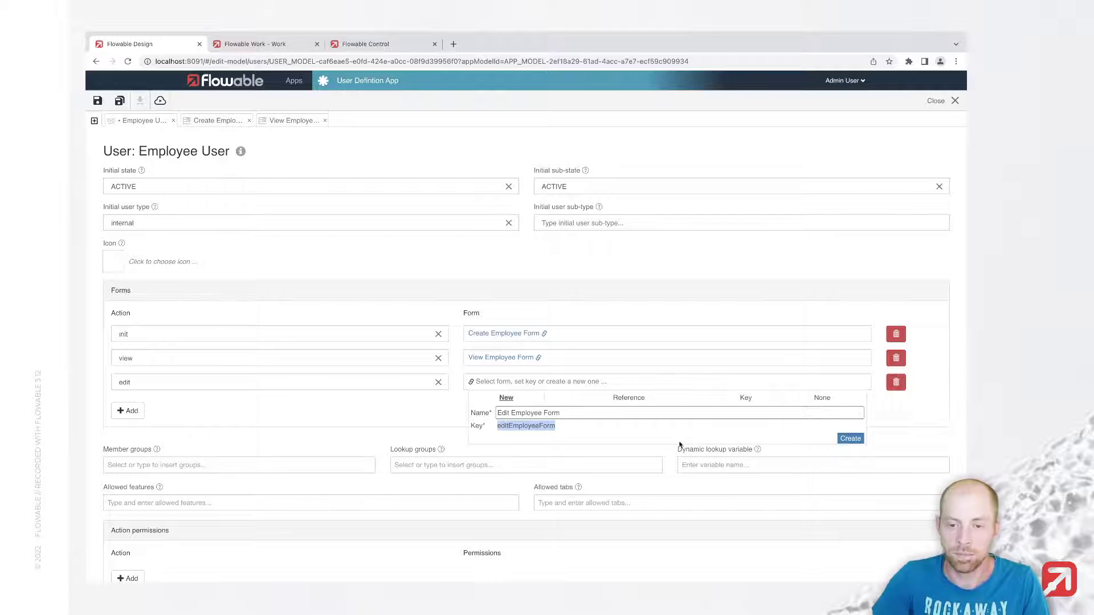
left_click(853, 441)
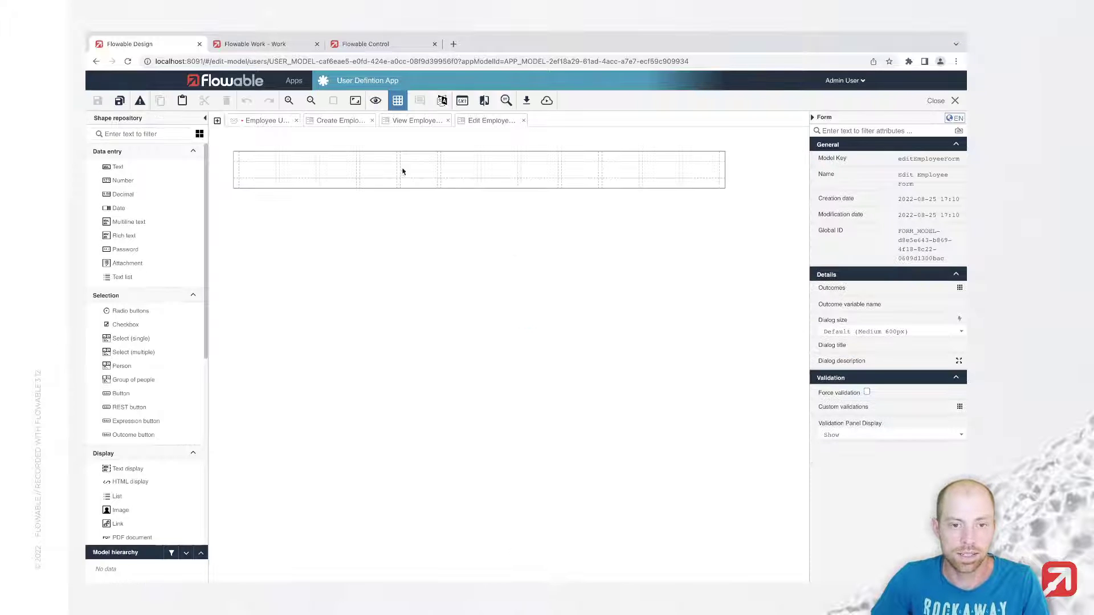
Step: Paste the employee fields into the Edit Employee Form and delete Username, Password, Password Repeat and Department
left_click(337, 125)
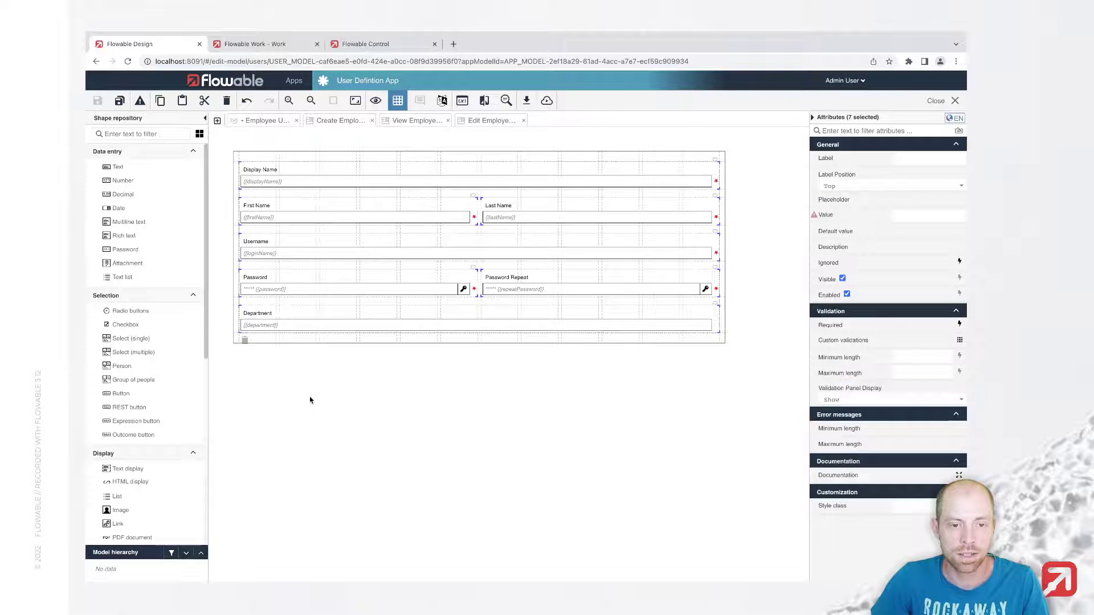
left_click(491, 120)
key("ctrl+v")
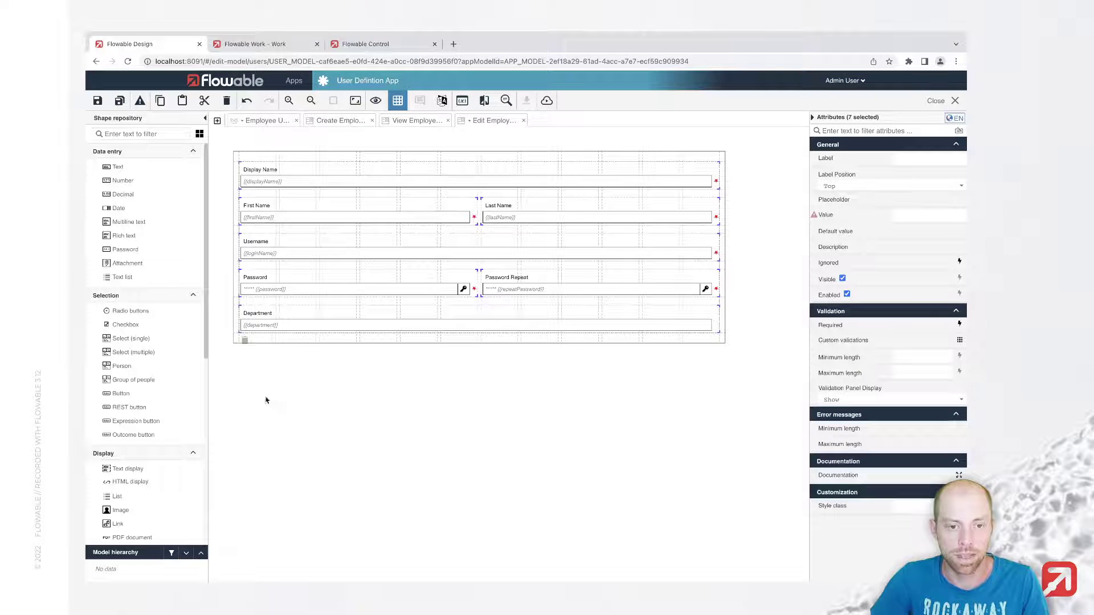
left_click(305, 258)
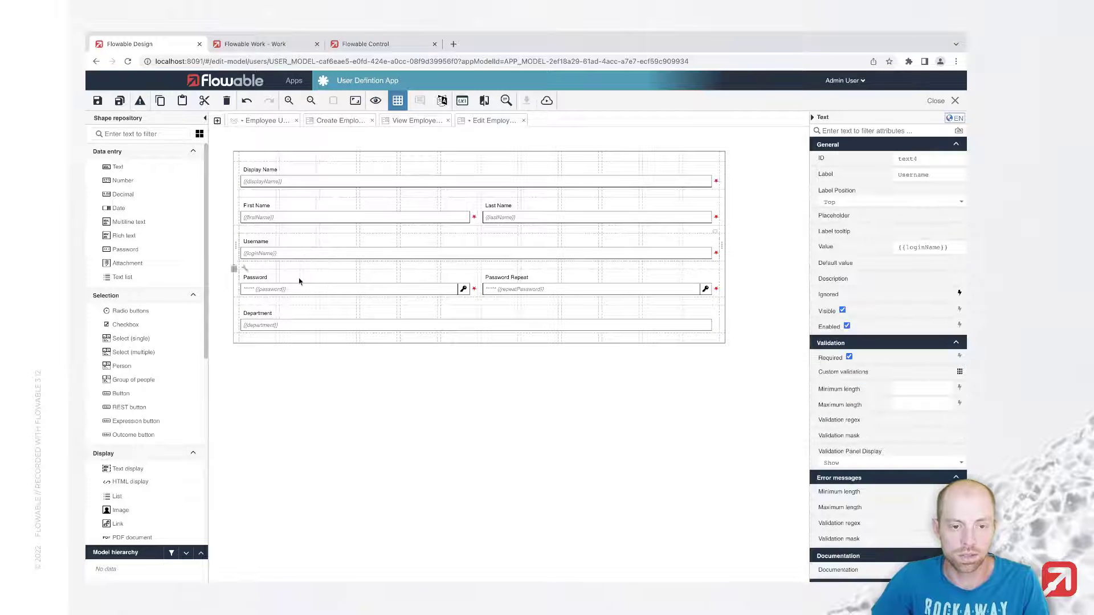
key("Delete")
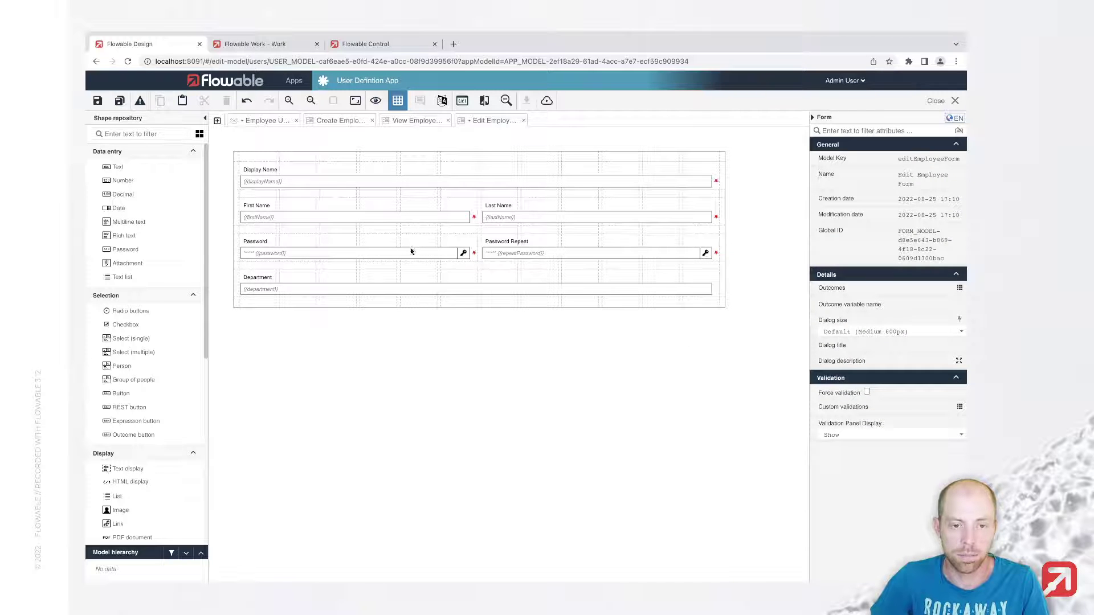
left_click(411, 251)
key("Delete")
left_click(568, 252)
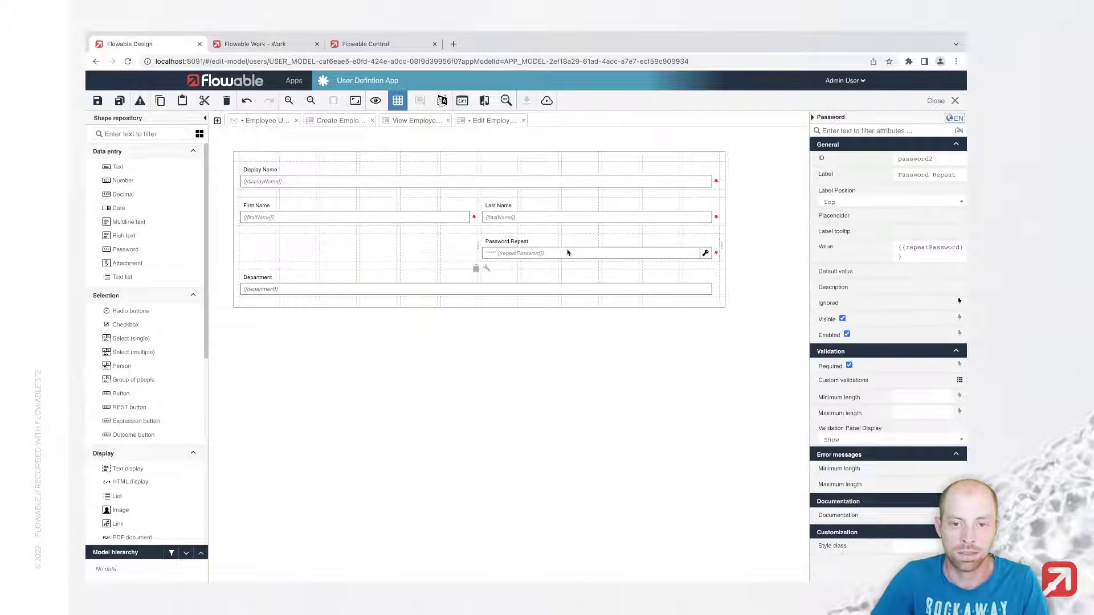
key("Delete")
left_click(466, 252)
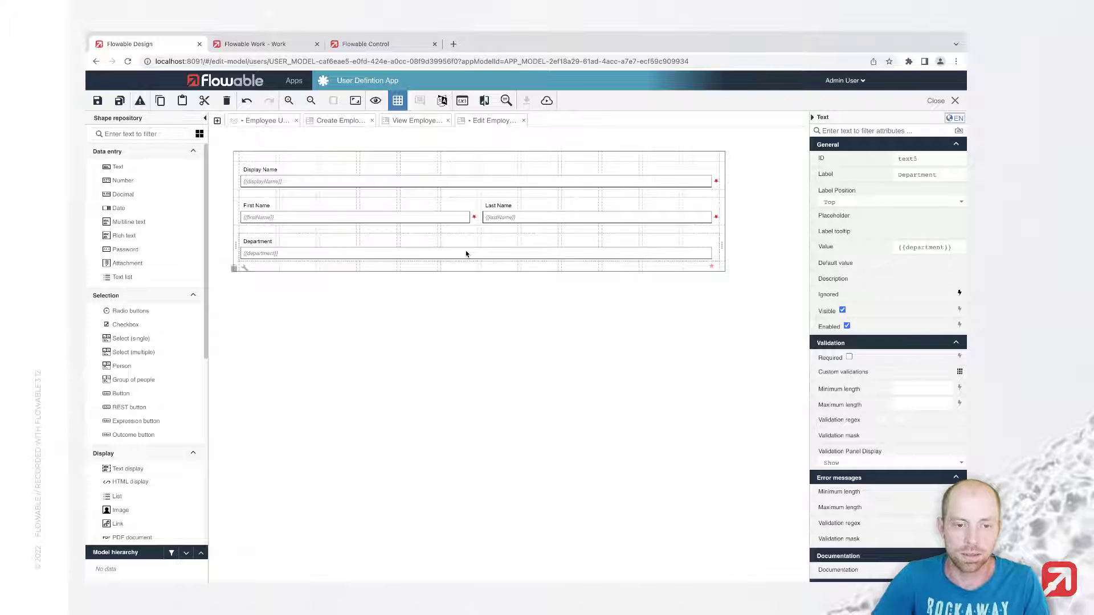
key("Delete")
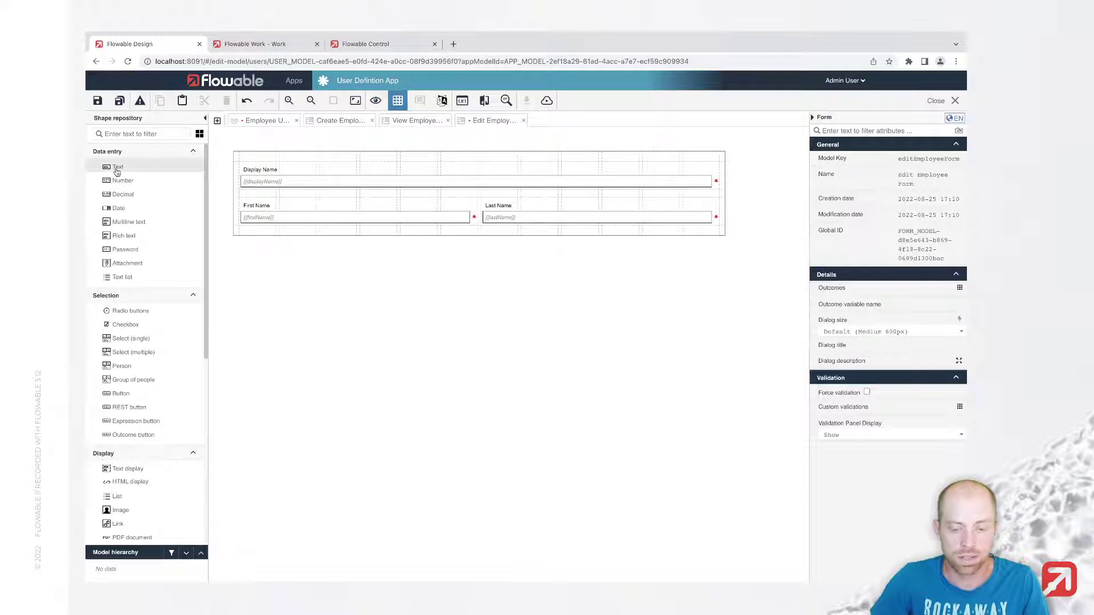
Step: Add an Email text field below the name fields of the Edit Employee Form
left_click_drag(117, 172, 368, 234)
type("E")
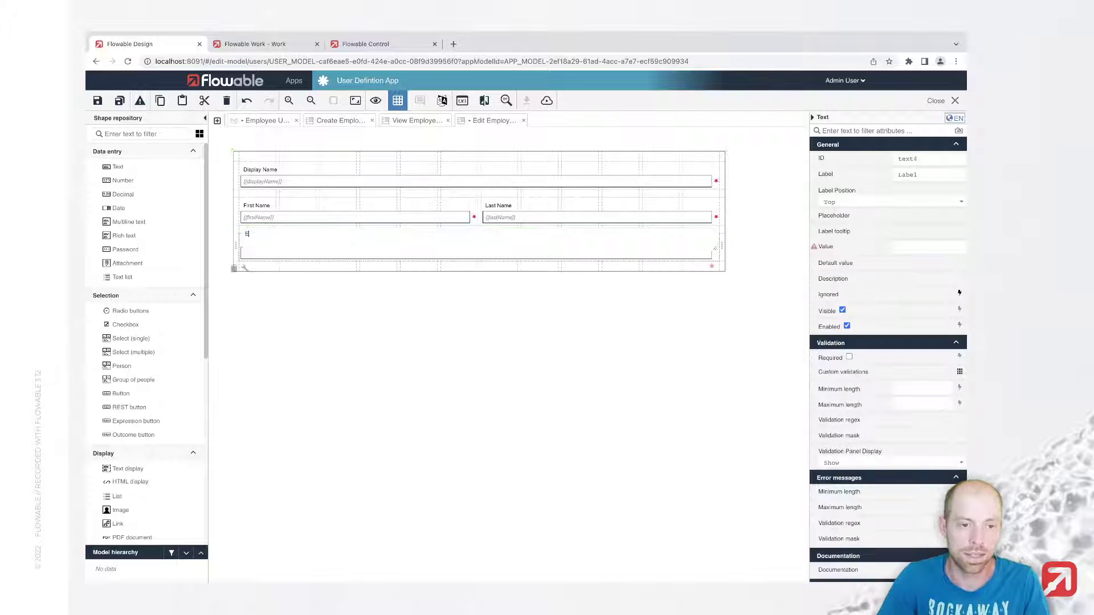
type("mail")
key("Return")
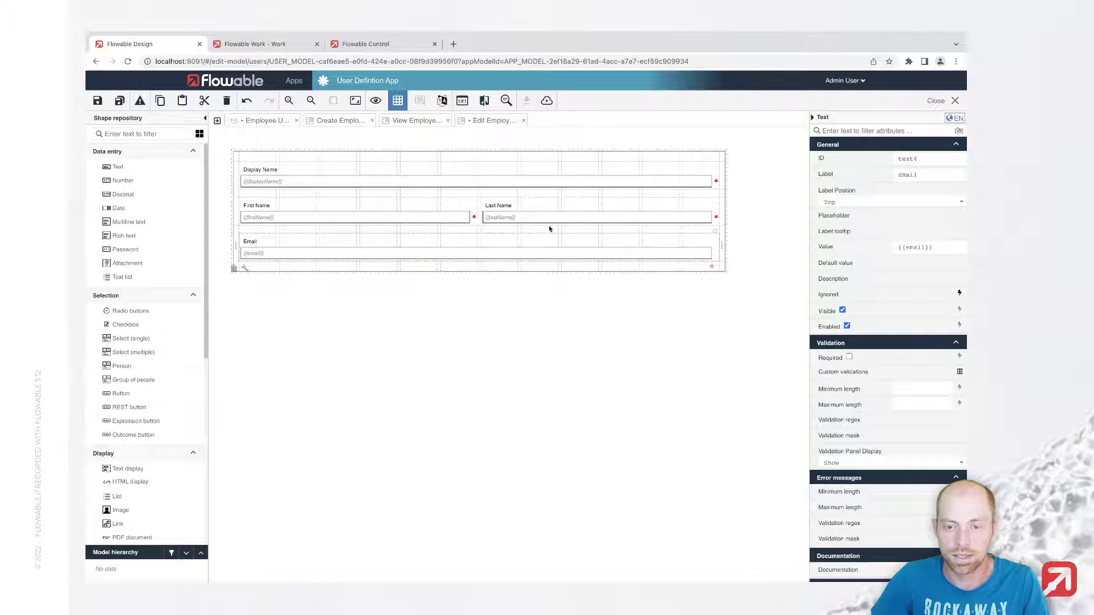
left_click(341, 120)
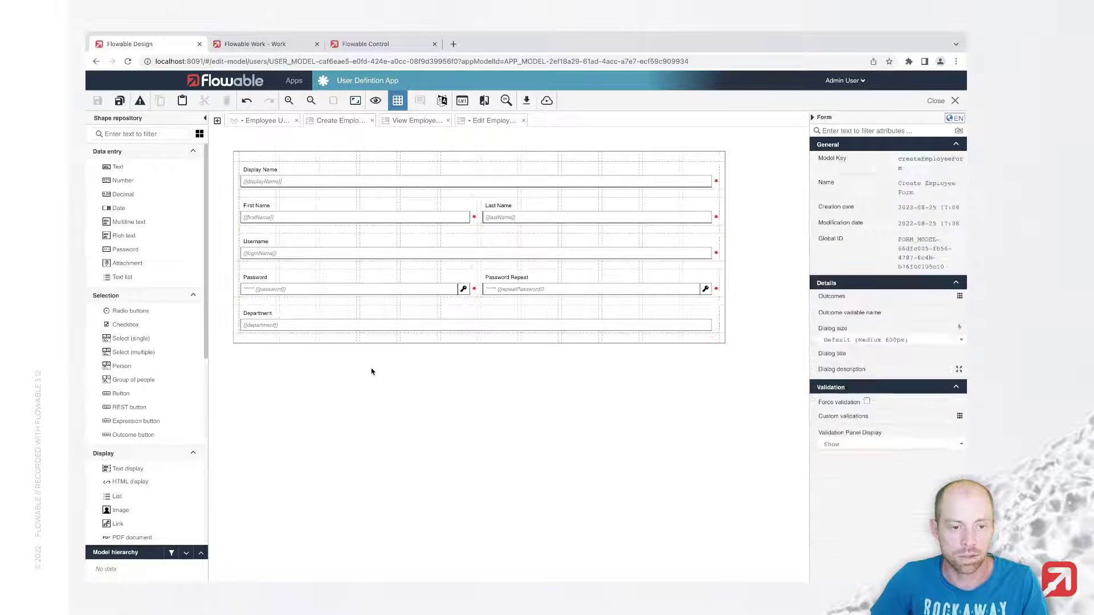
left_click(479, 121)
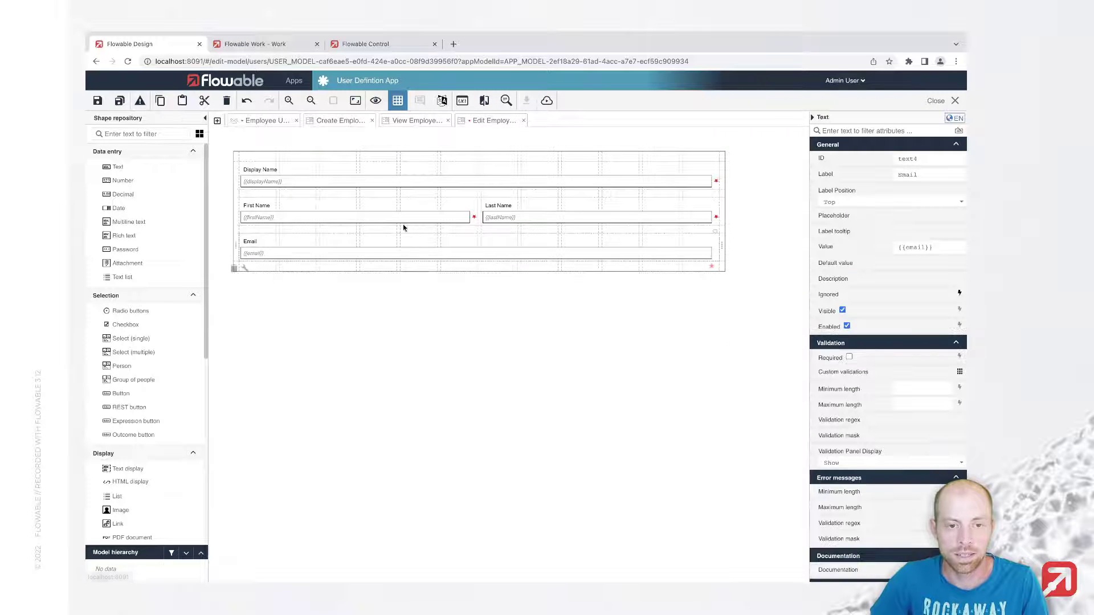
Step: Add flowableUser and employee as member groups of the Employee User definition
left_click(258, 123)
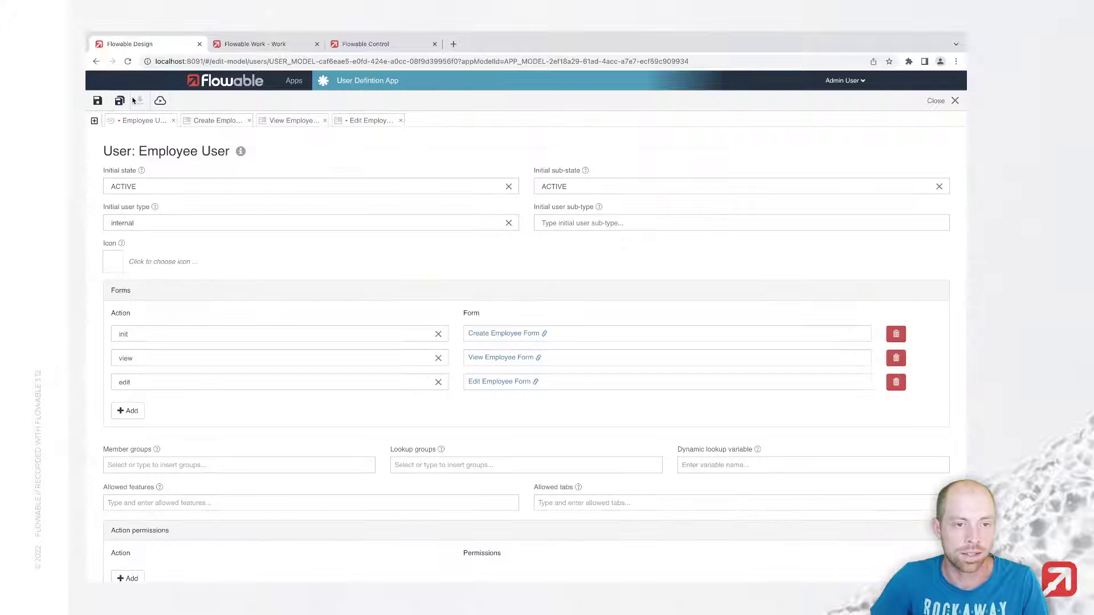
scroll(280, 432, "down", 1)
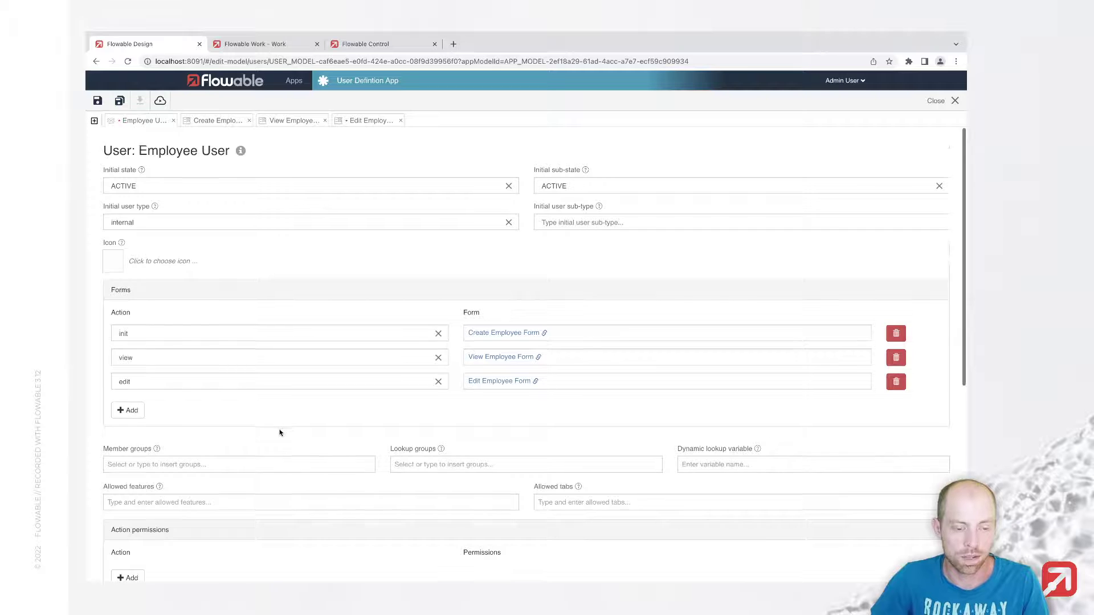
scroll(280, 433, "down", 2)
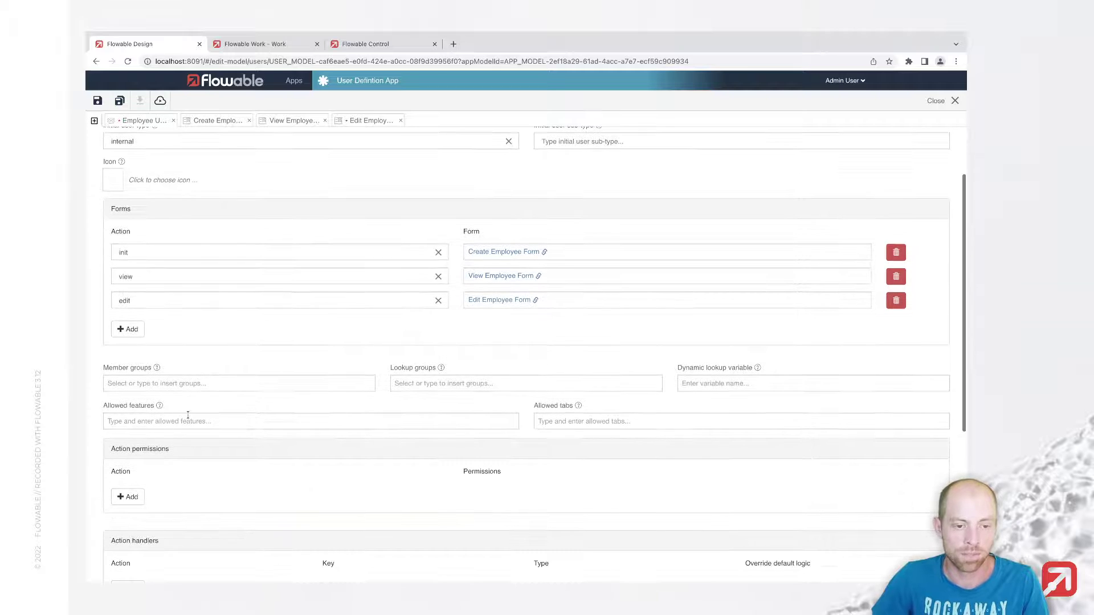
left_click(178, 388)
type("flowable")
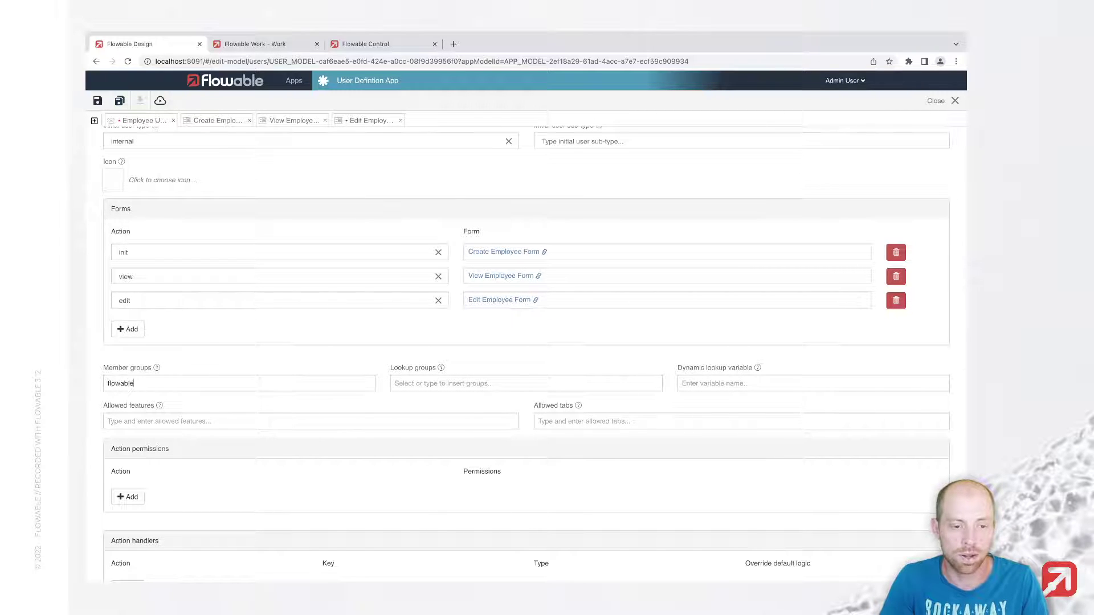
type("User")
key("Return")
type("empl")
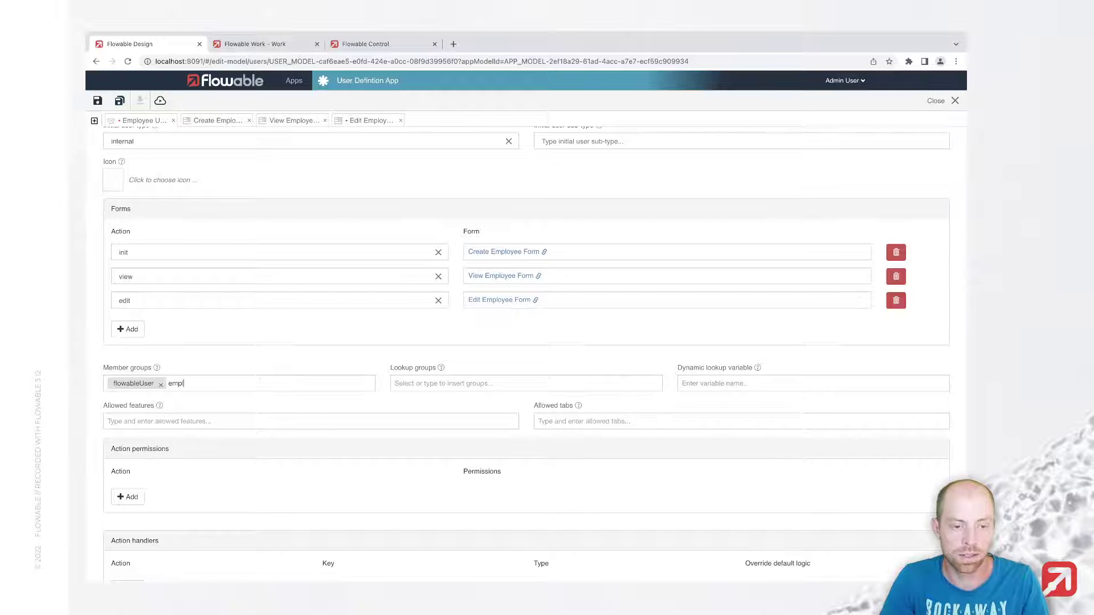
type("oyee")
key("Return")
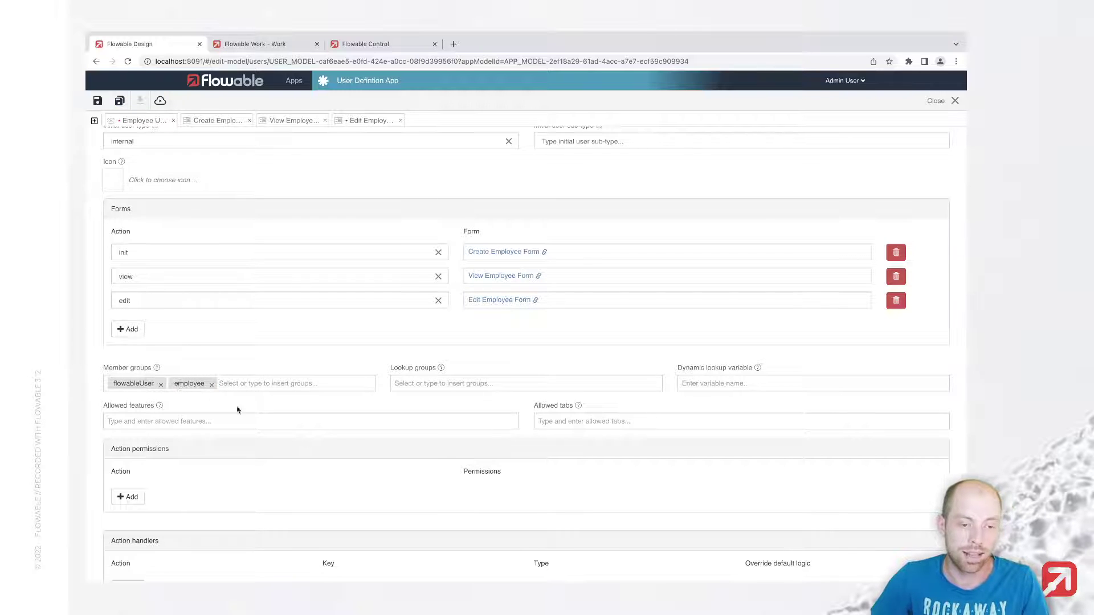
Step: Add employee as the Employee User's lookup group
left_click(444, 384)
type("employee")
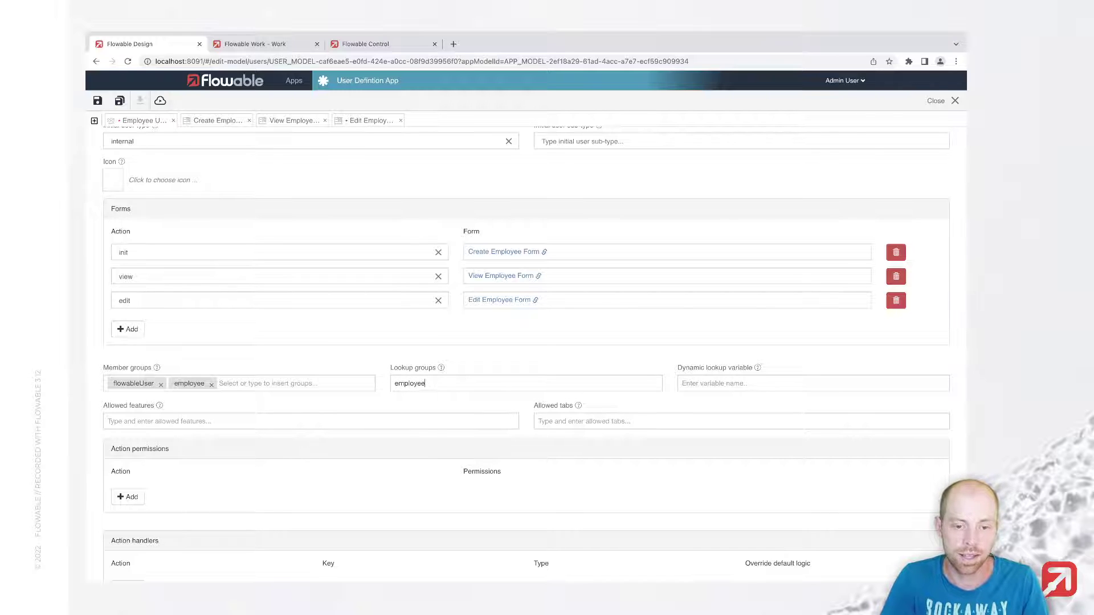
key("Return")
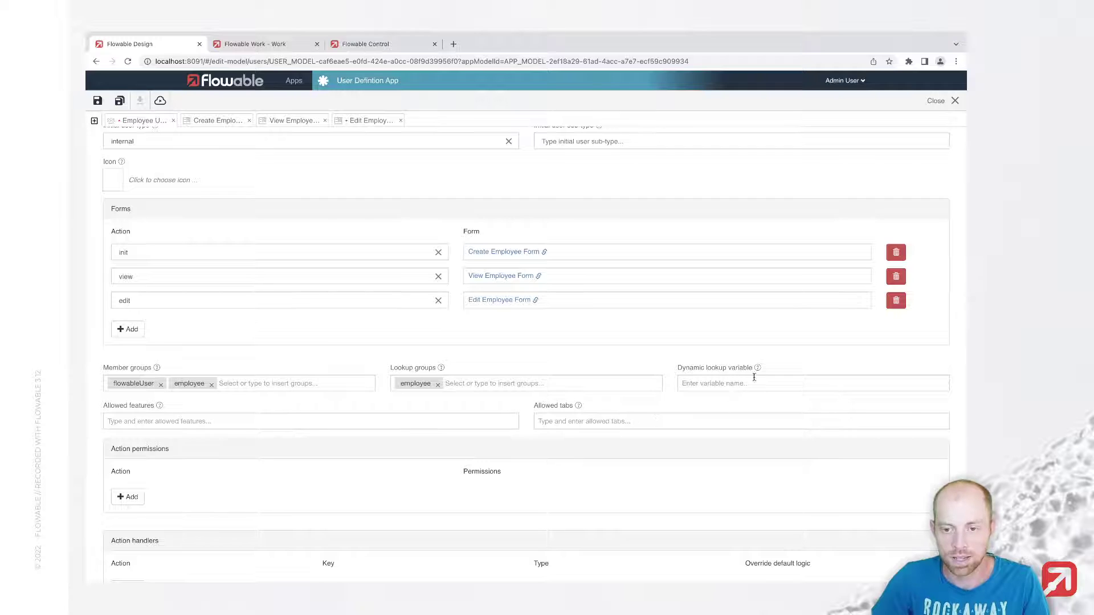
mouse_move(757, 370)
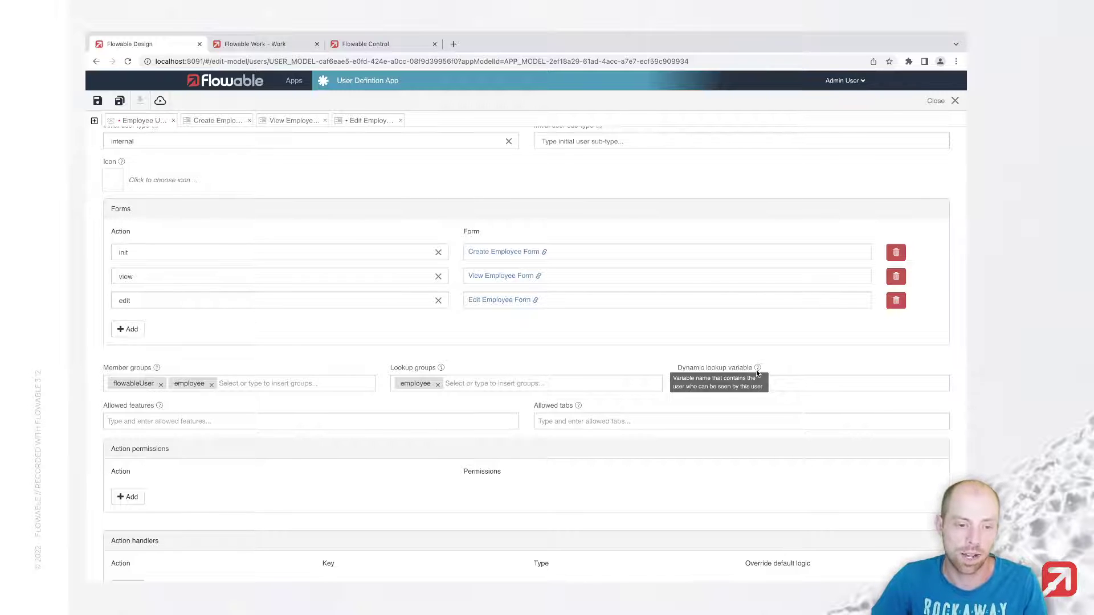
left_click(162, 422)
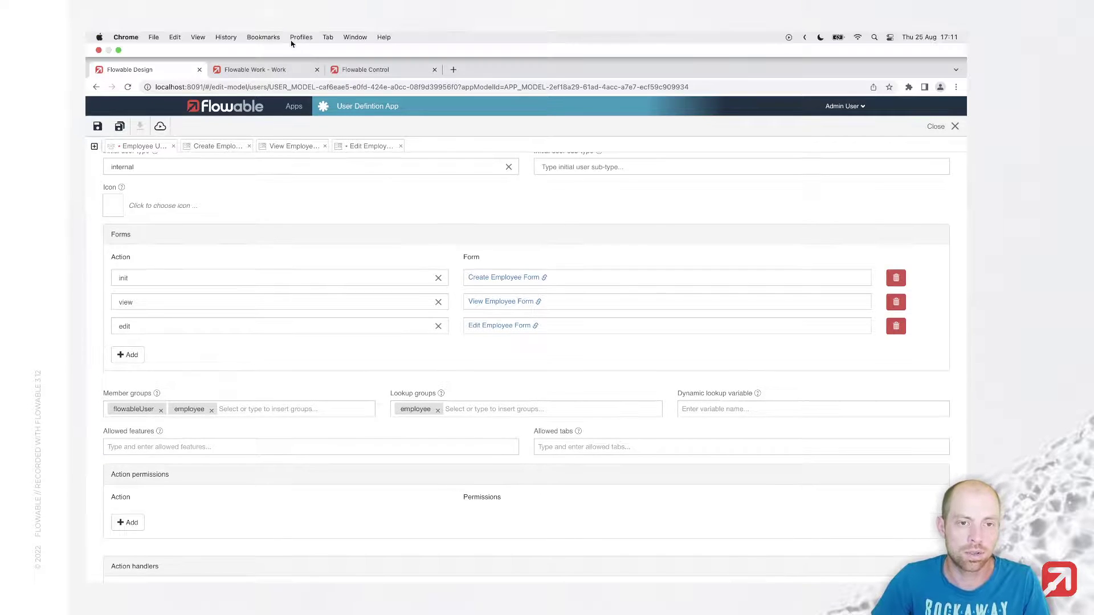
left_click(262, 44)
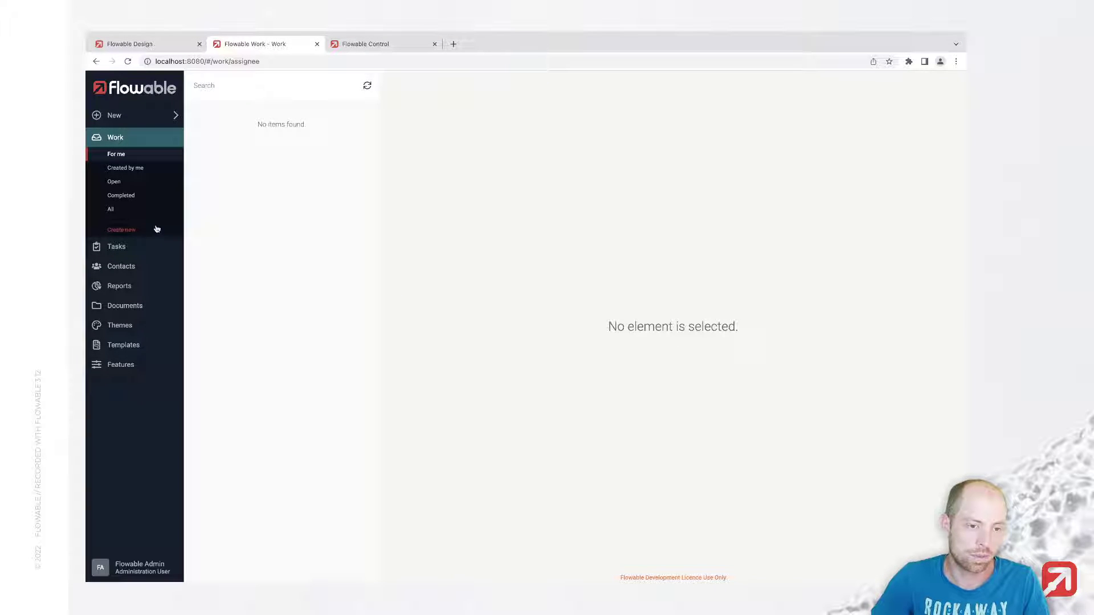
key("ctrl+shift+Tab")
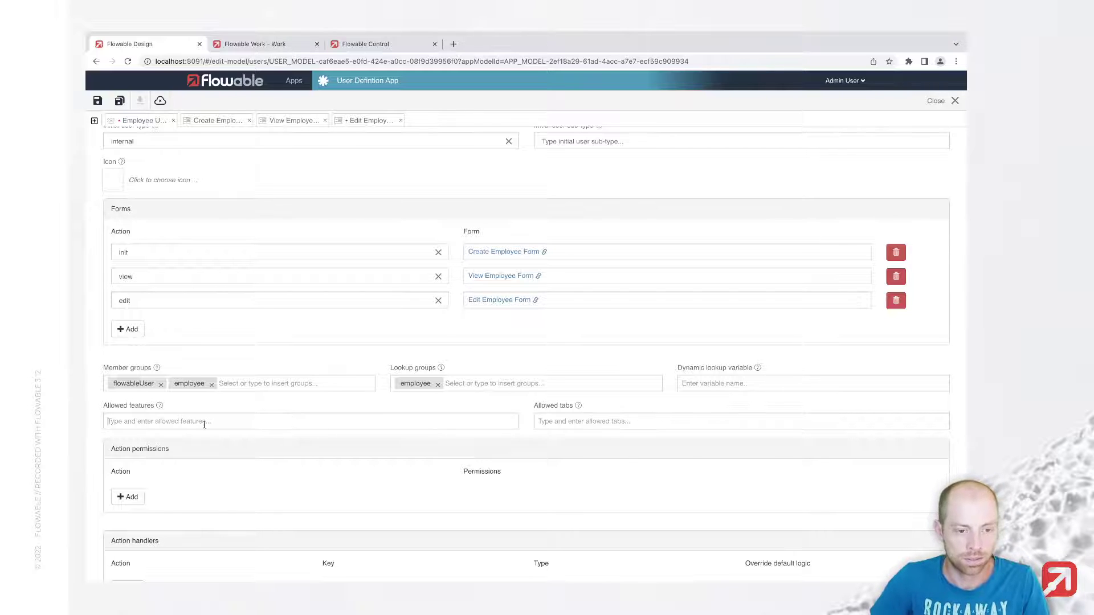
Step: Add work and tasks as allowed features for the Employee User
type("work")
key("Return")
type("tasks")
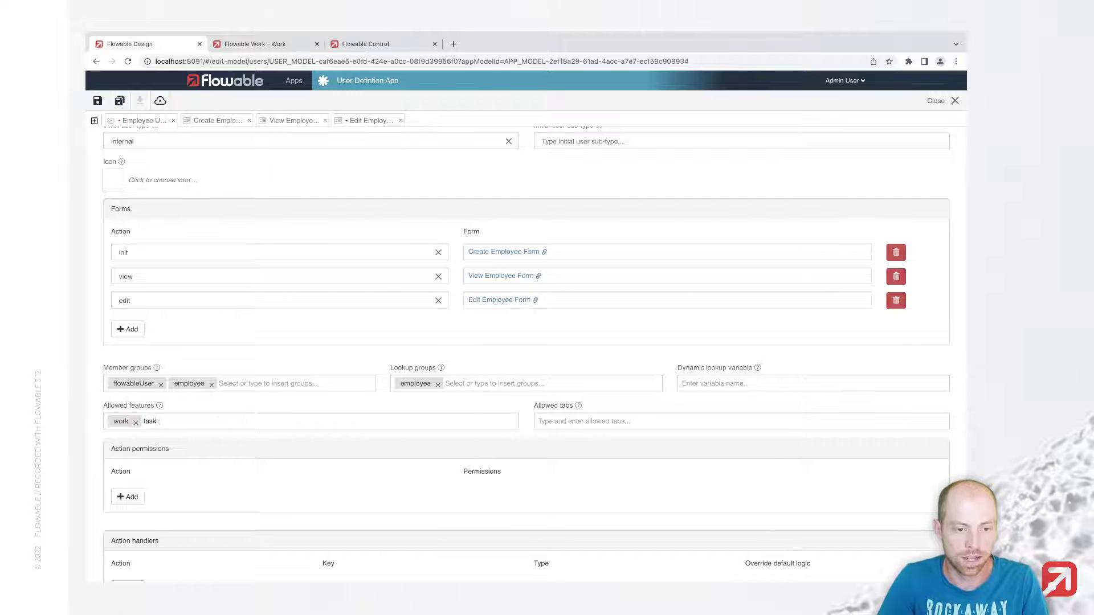
key("Return")
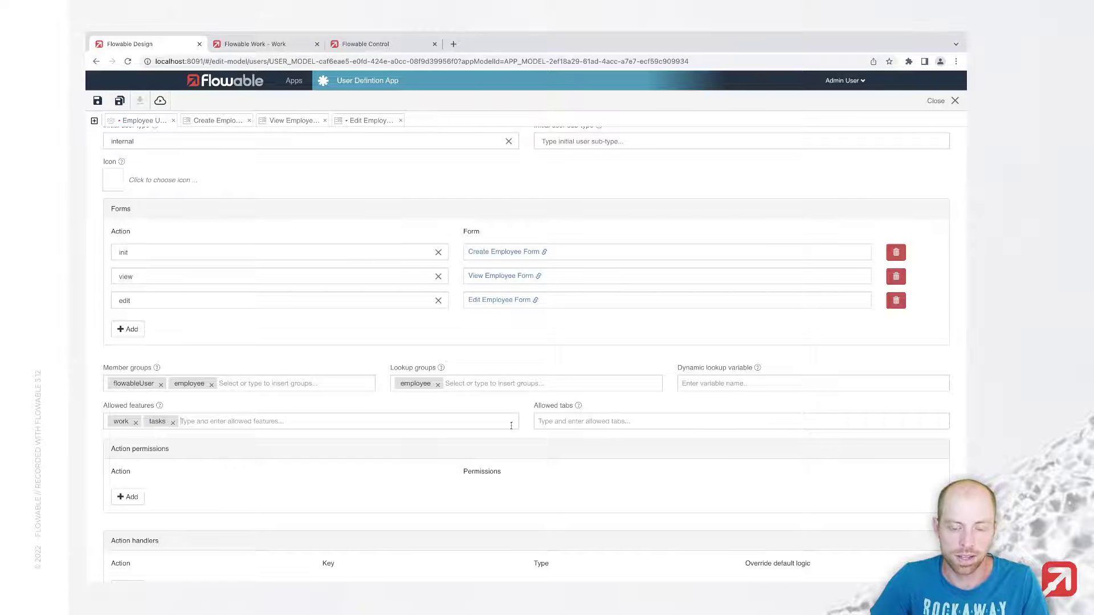
Step: Add an edit action permission restricted to flowableAdministrator
scroll(330, 459, "down", 3)
left_click(128, 359)
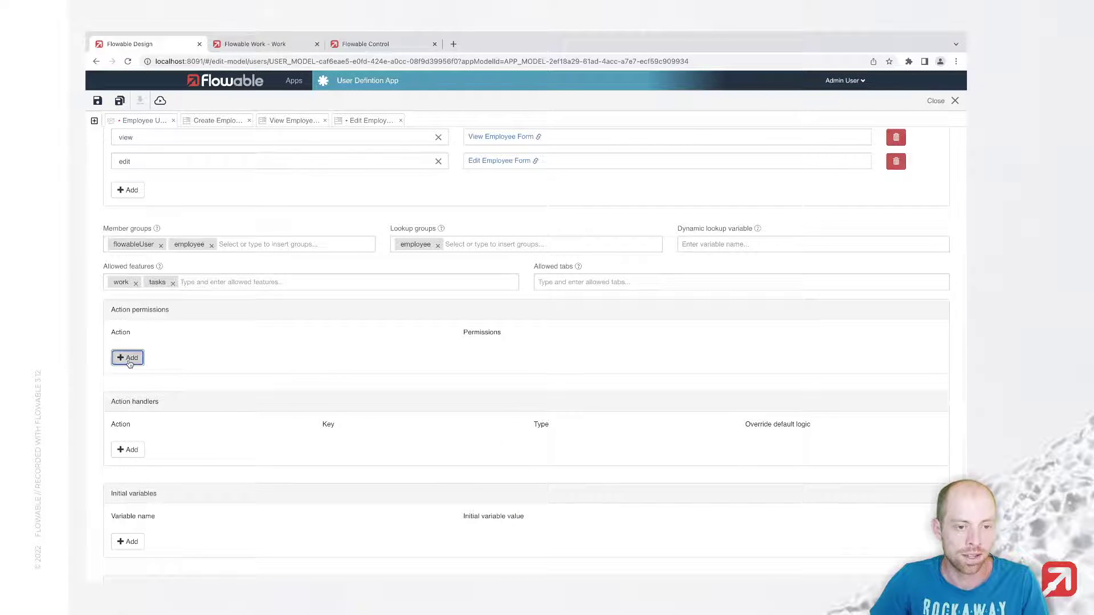
left_click(168, 353)
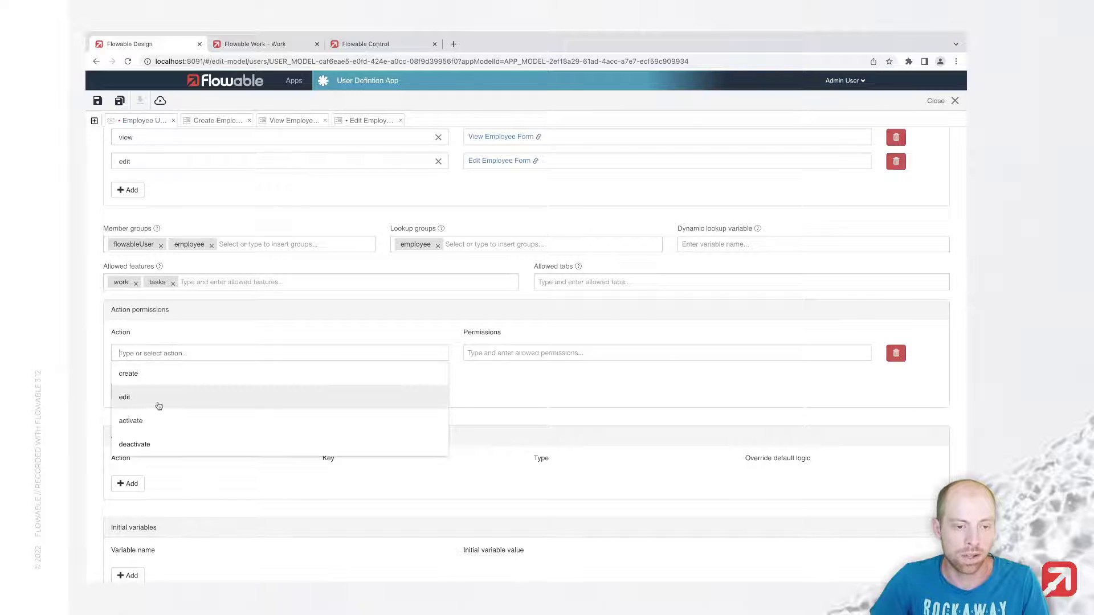
left_click(158, 405)
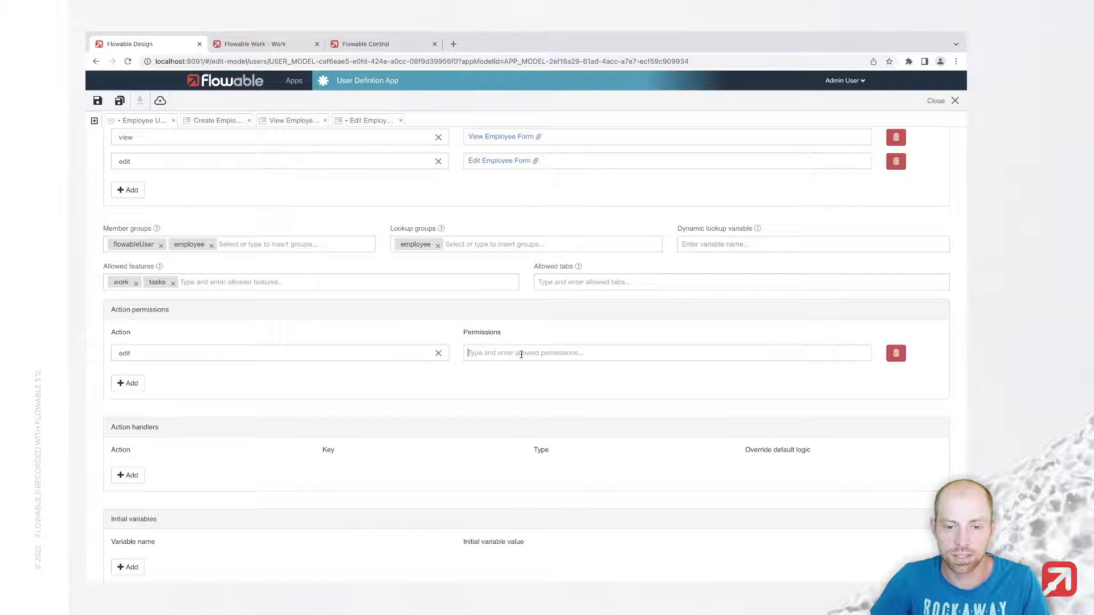
left_click(521, 352)
type("flowab")
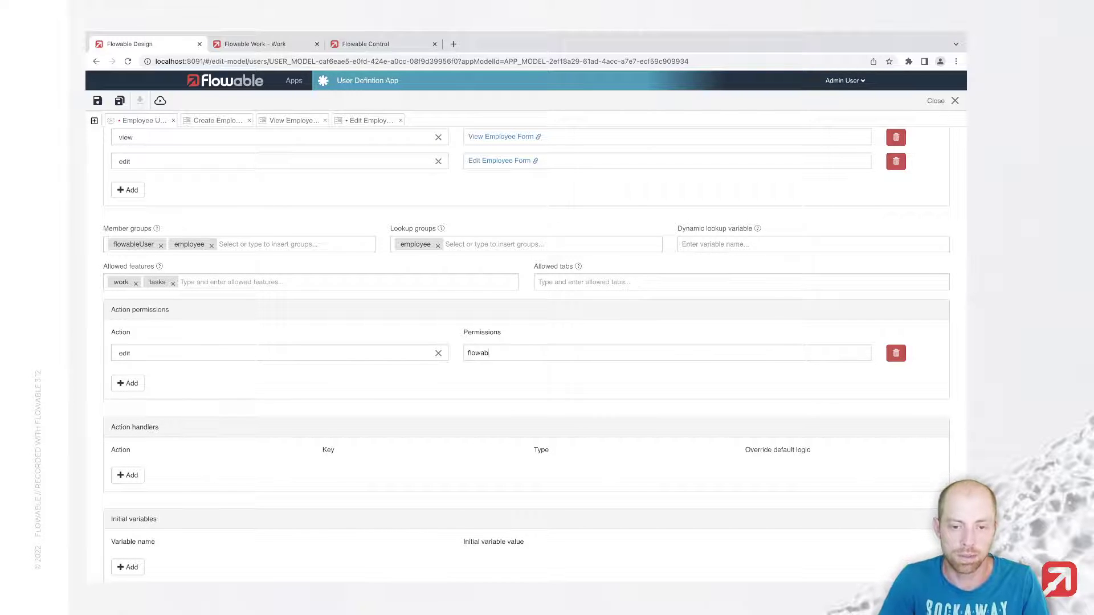
type("leAdministrator")
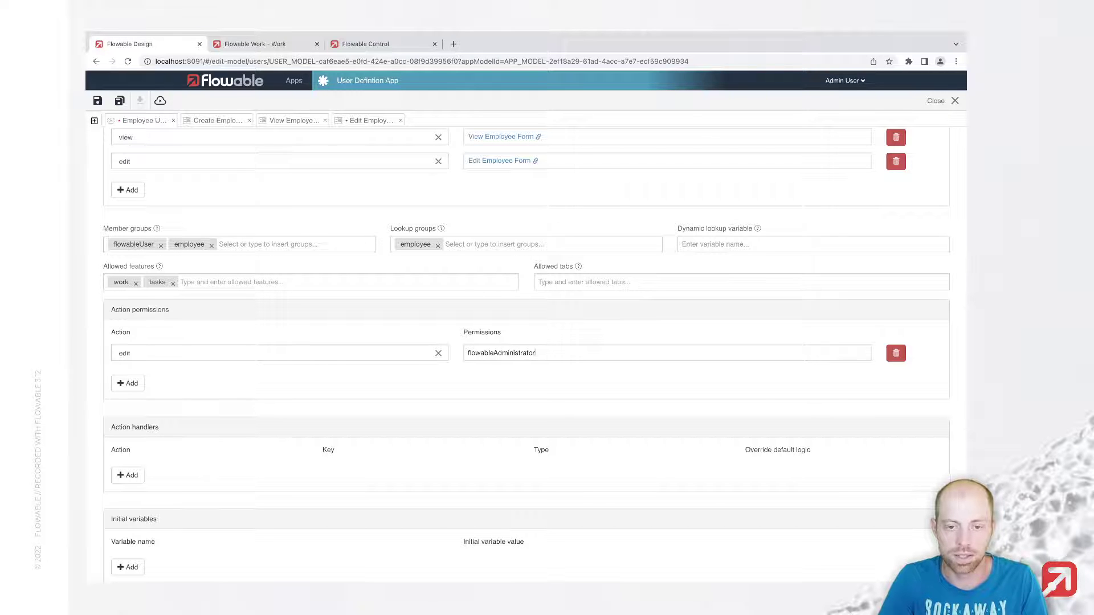
scroll(256, 379, "down", 4)
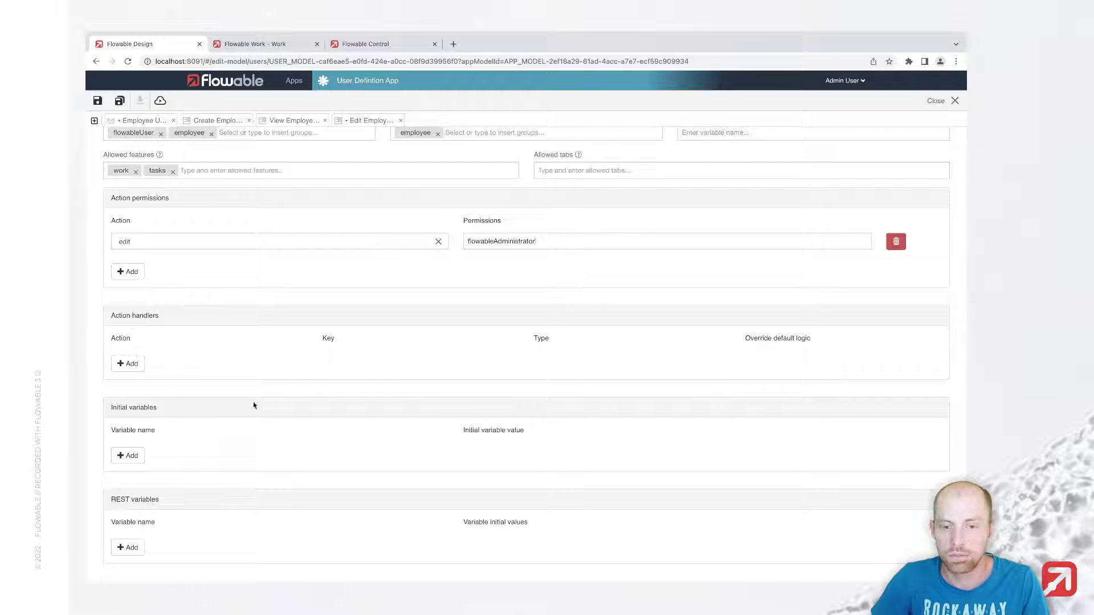
Step: Add an initial variable userType with value employee, discarding an empty action handler
left_click(130, 365)
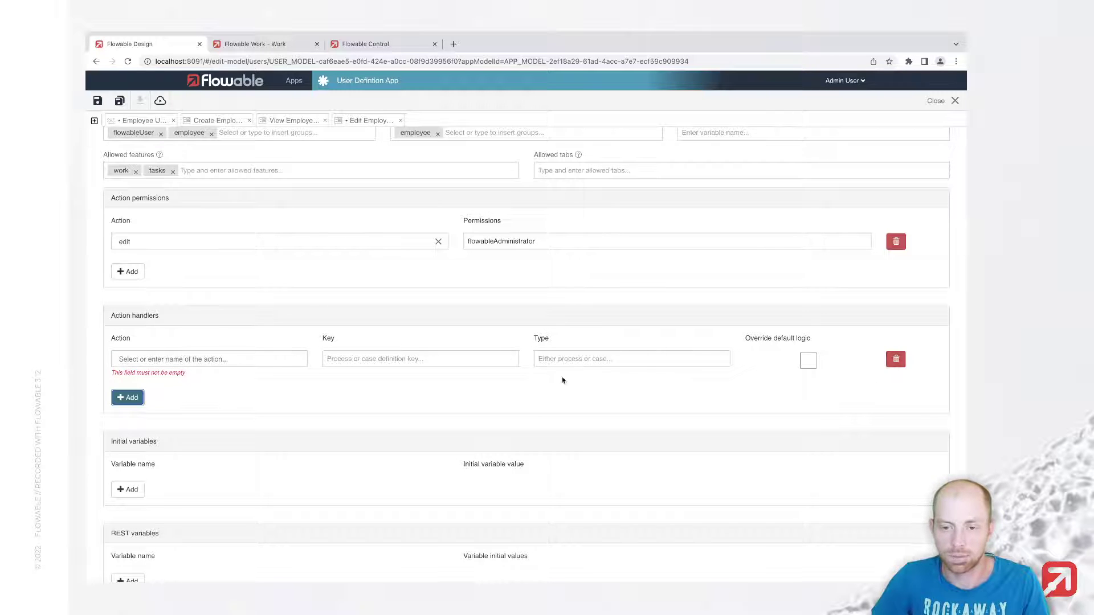
left_click(896, 359)
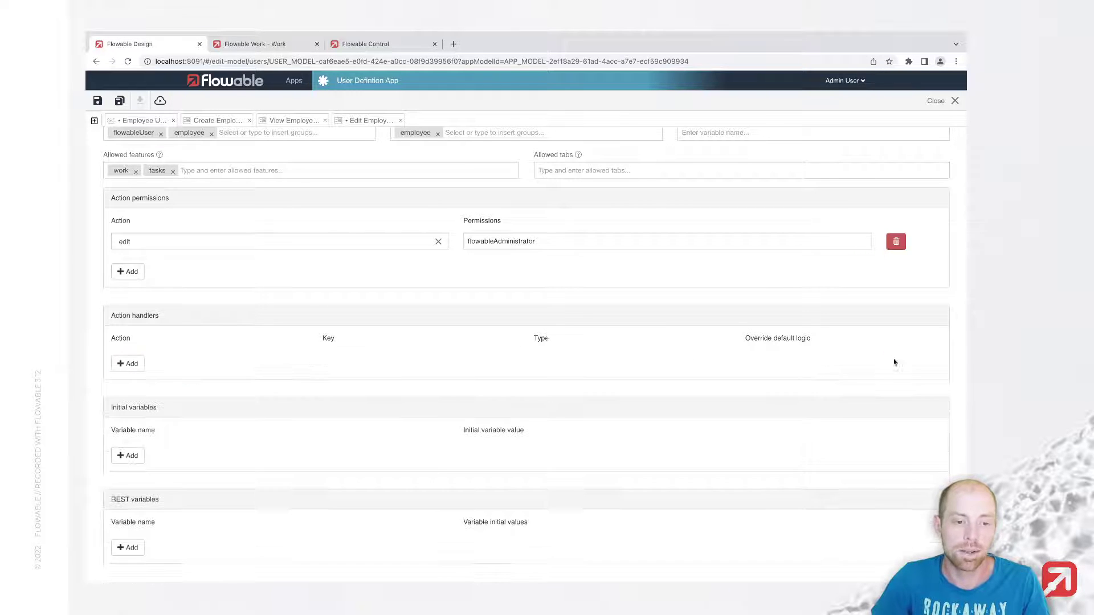
scroll(145, 463, "down", 1)
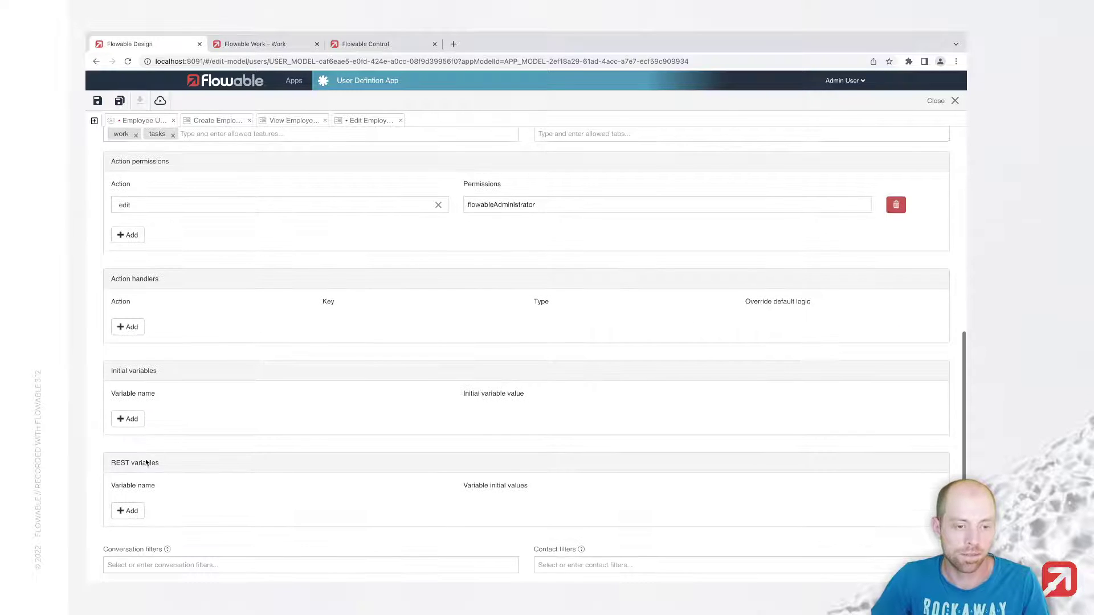
left_click(128, 419)
type("userType")
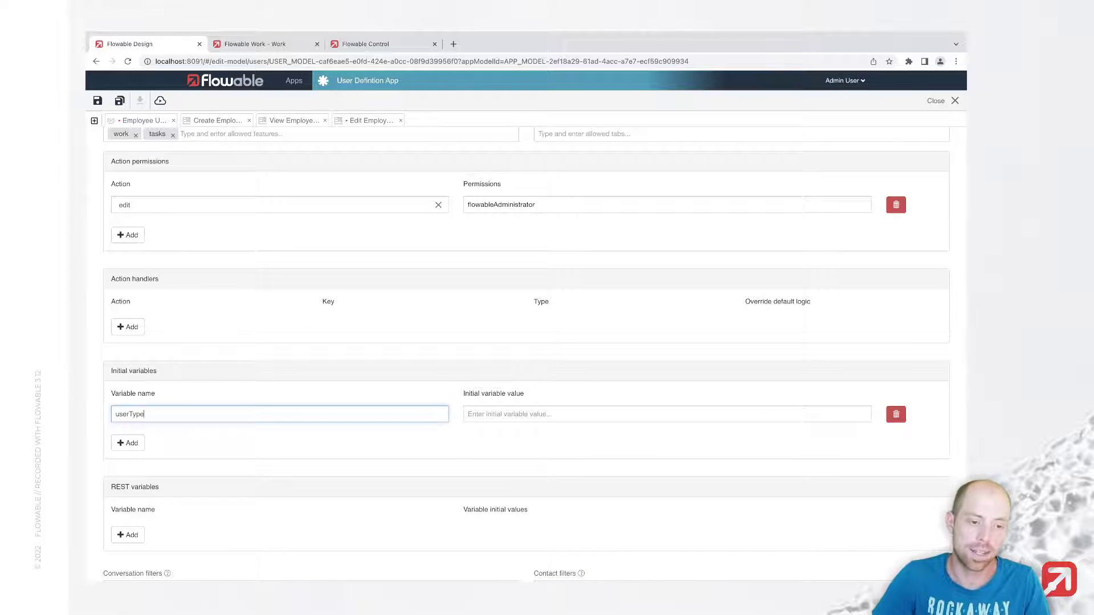
key("Tab")
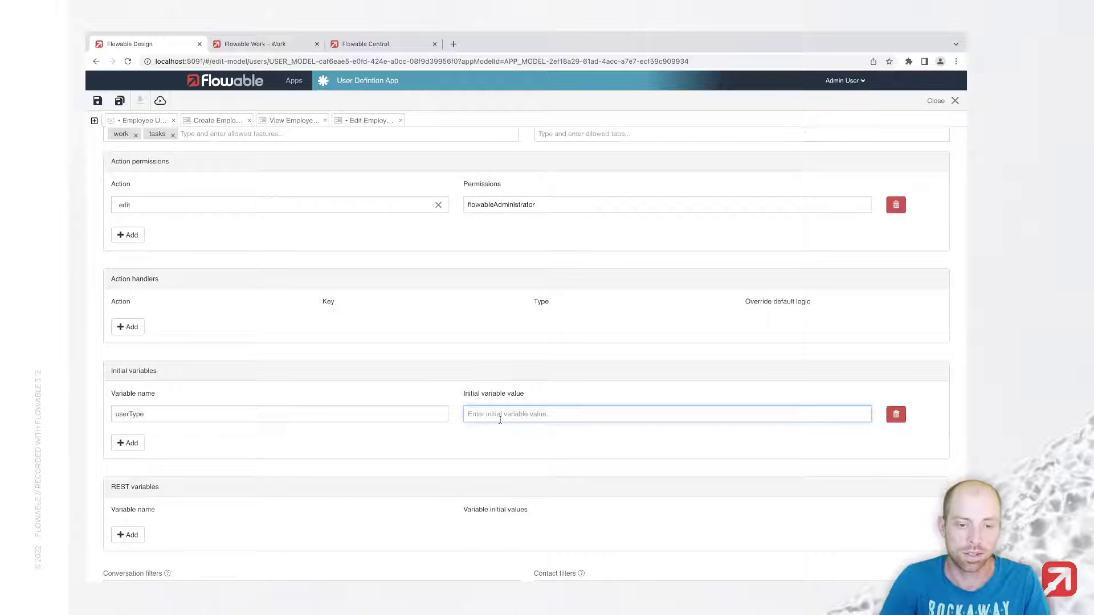
scroll(499, 420, "up", 7)
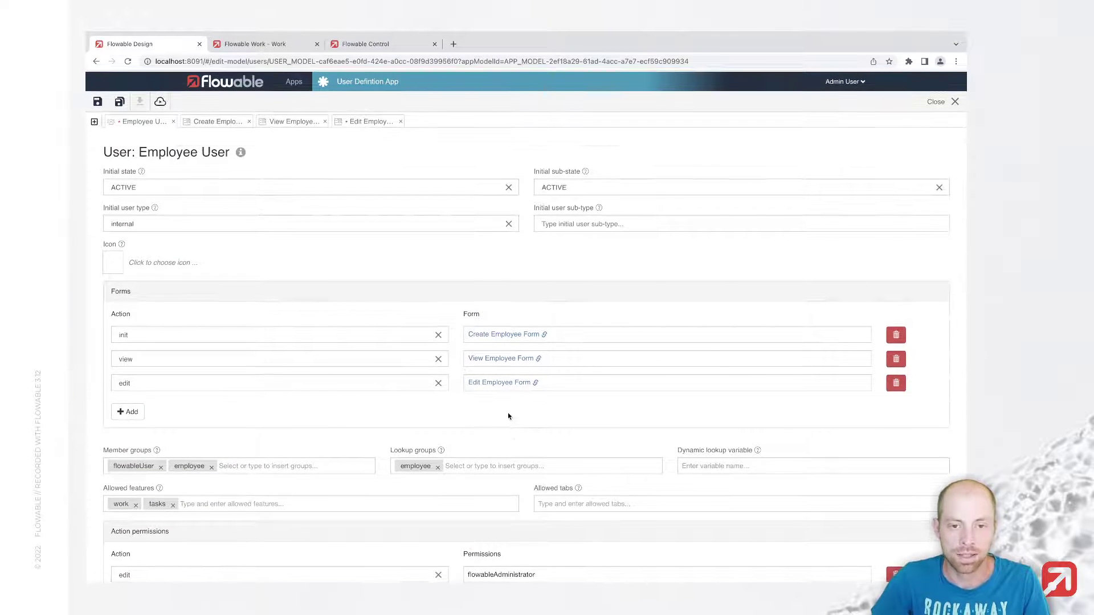
scroll(508, 416, "down", 7)
type("employee")
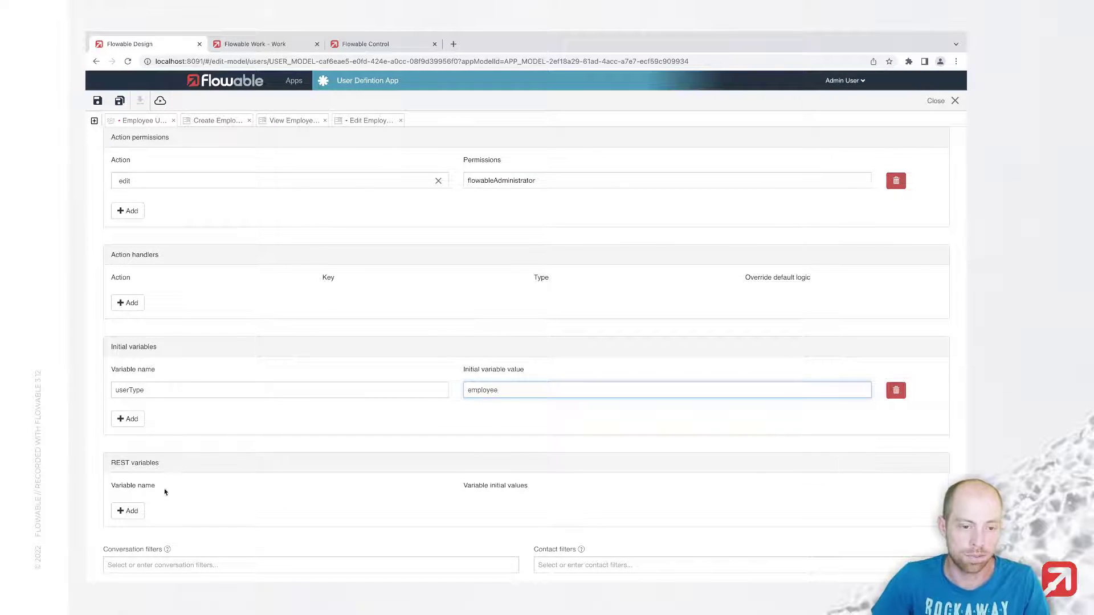
Step: Add REST variables department and userType
left_click(130, 511)
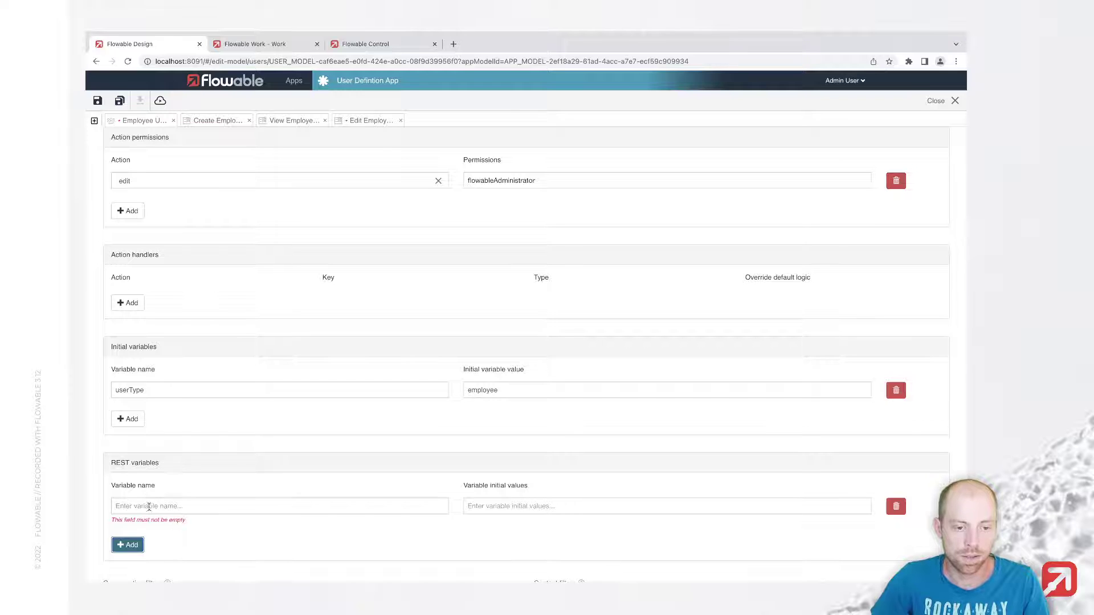
left_click(154, 507)
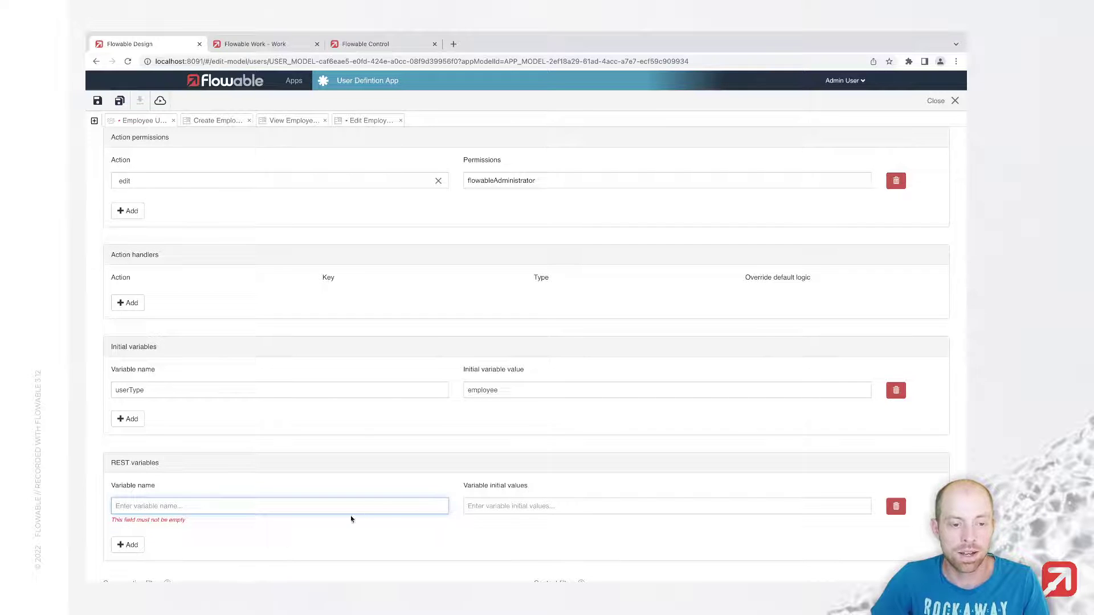
scroll(352, 518, "down", 1)
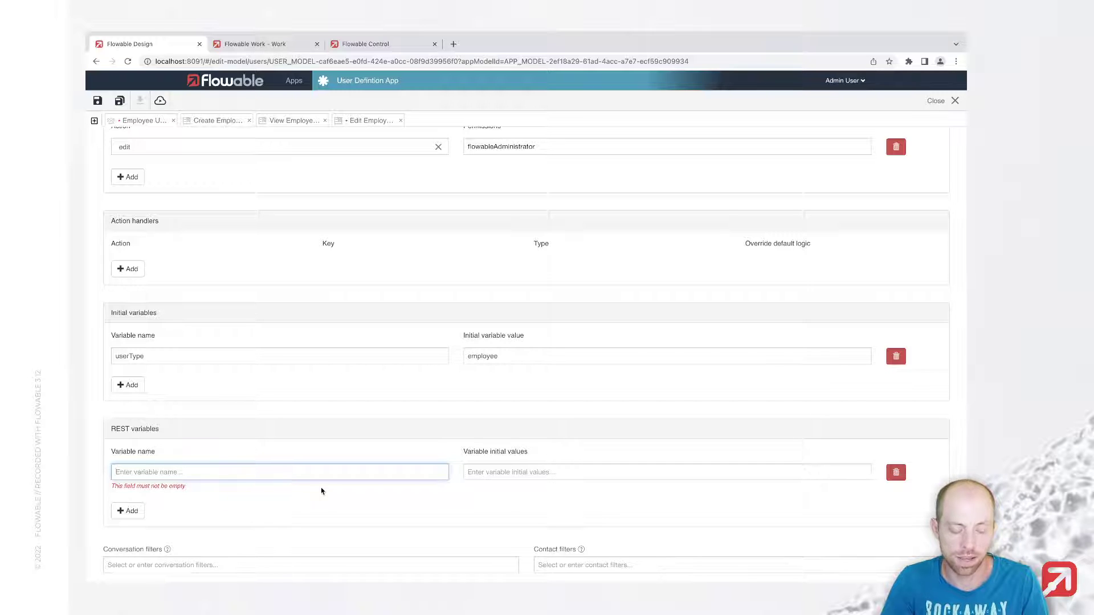
type("department")
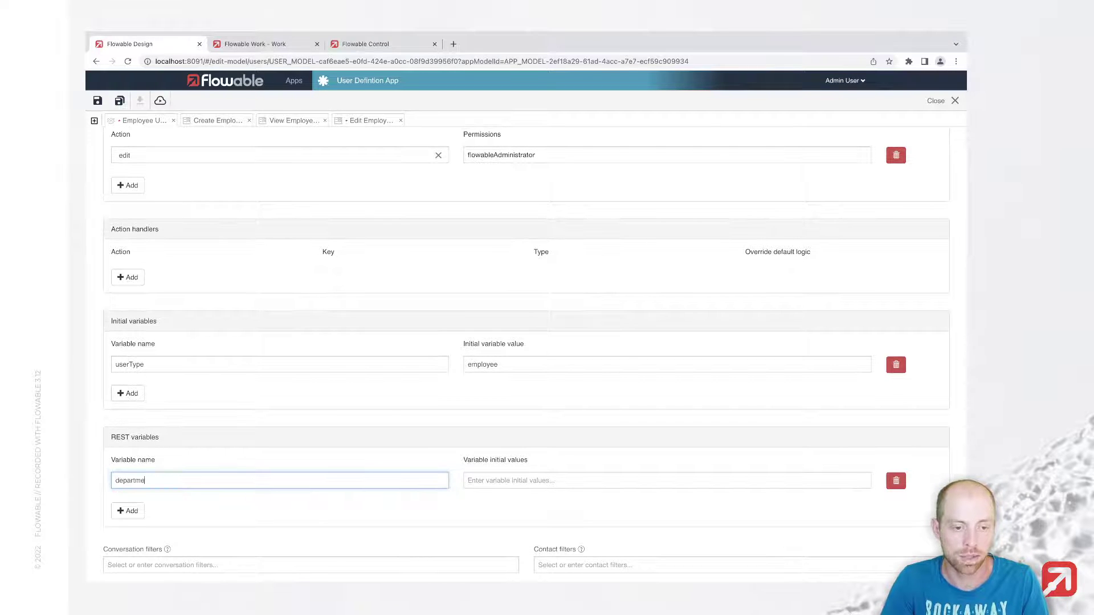
left_click(140, 510)
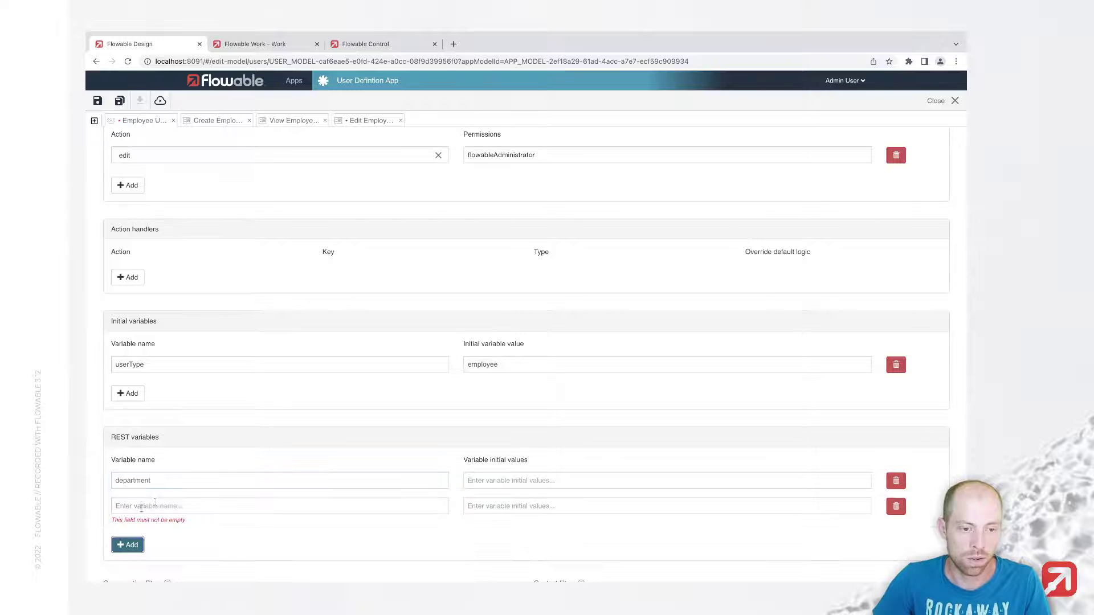
left_click(167, 504)
type("userType")
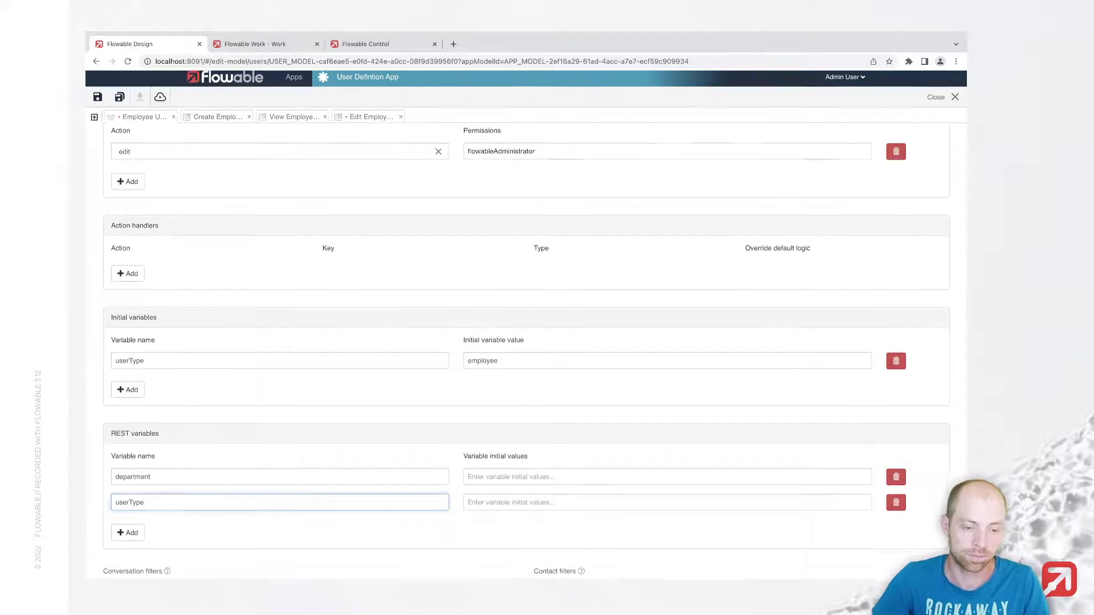
scroll(166, 513, "down", 1)
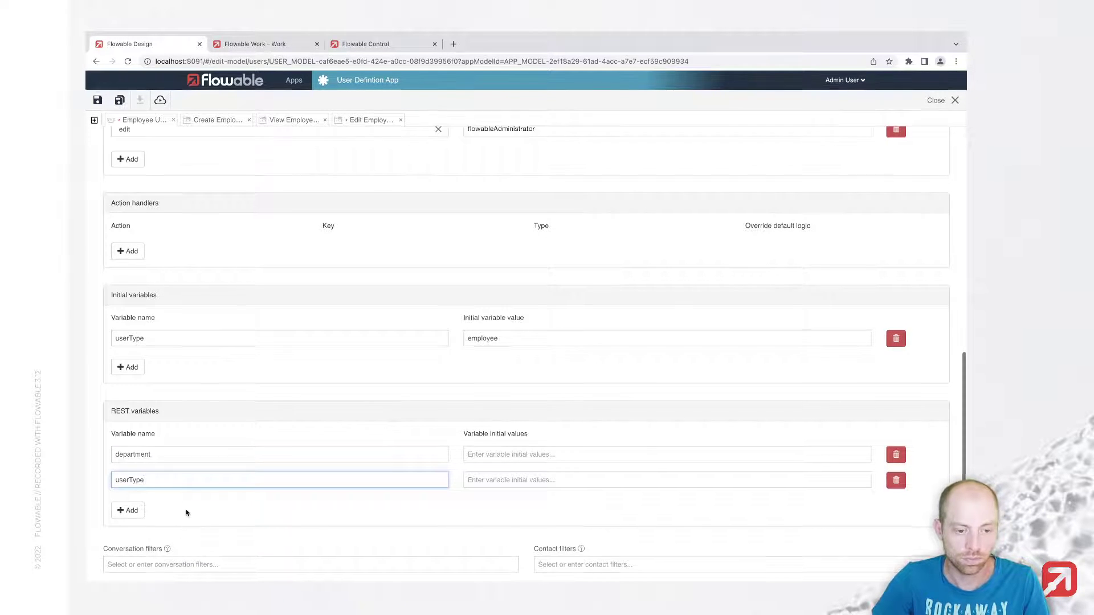
Step: Allow the all, internal and external contact filters and save the definition
left_click(578, 564)
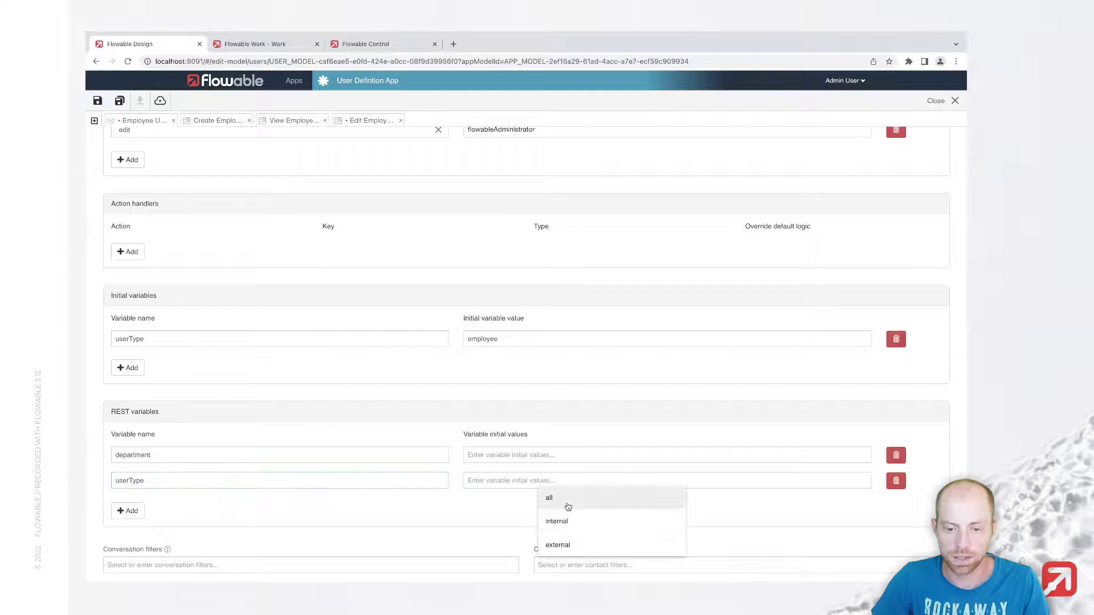
left_click(567, 505)
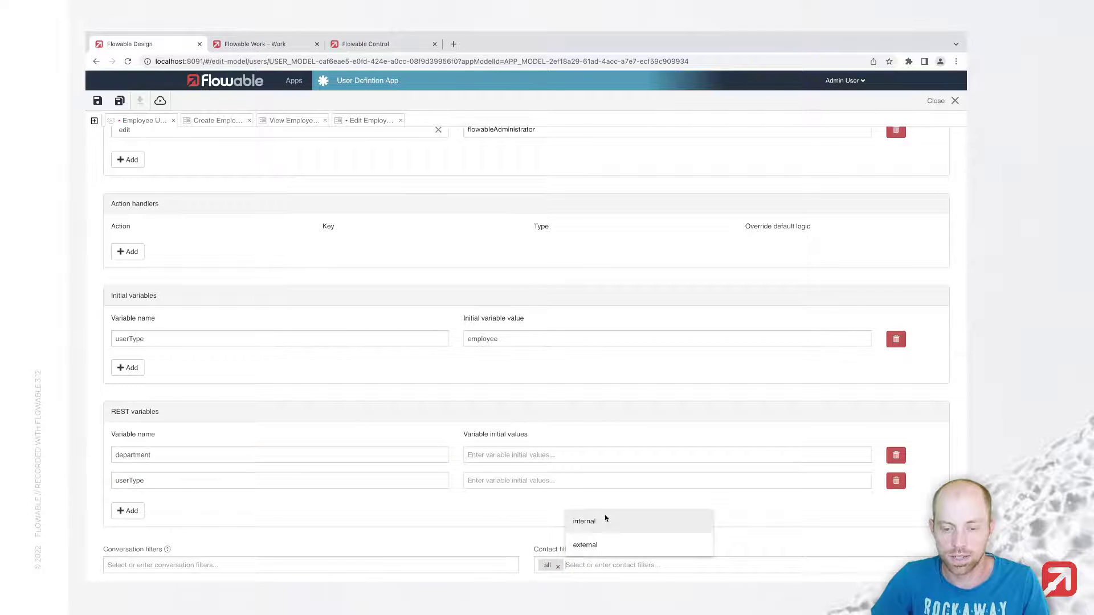
left_click(604, 520)
left_click(649, 553)
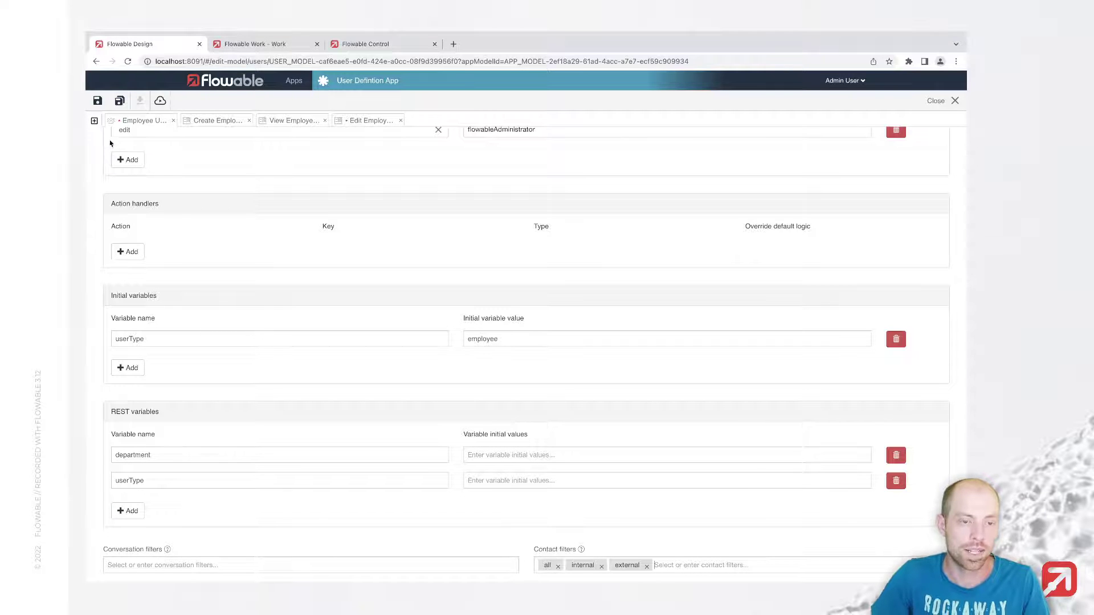
left_click(119, 100)
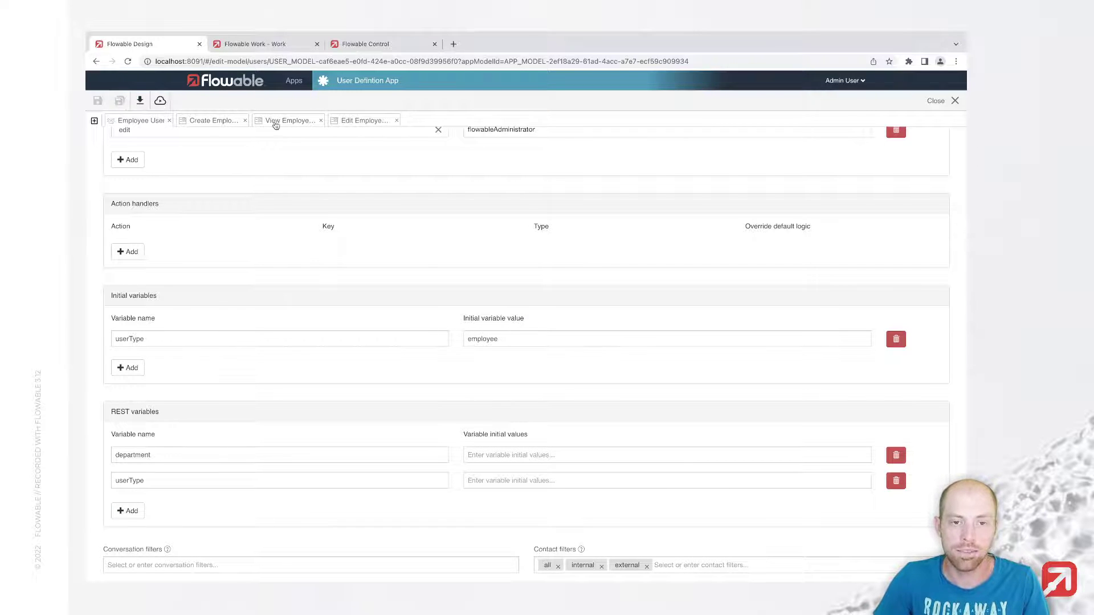
Step: Export the User Defintion App as a deployable app zip and open the downloaded zip
left_click(362, 82)
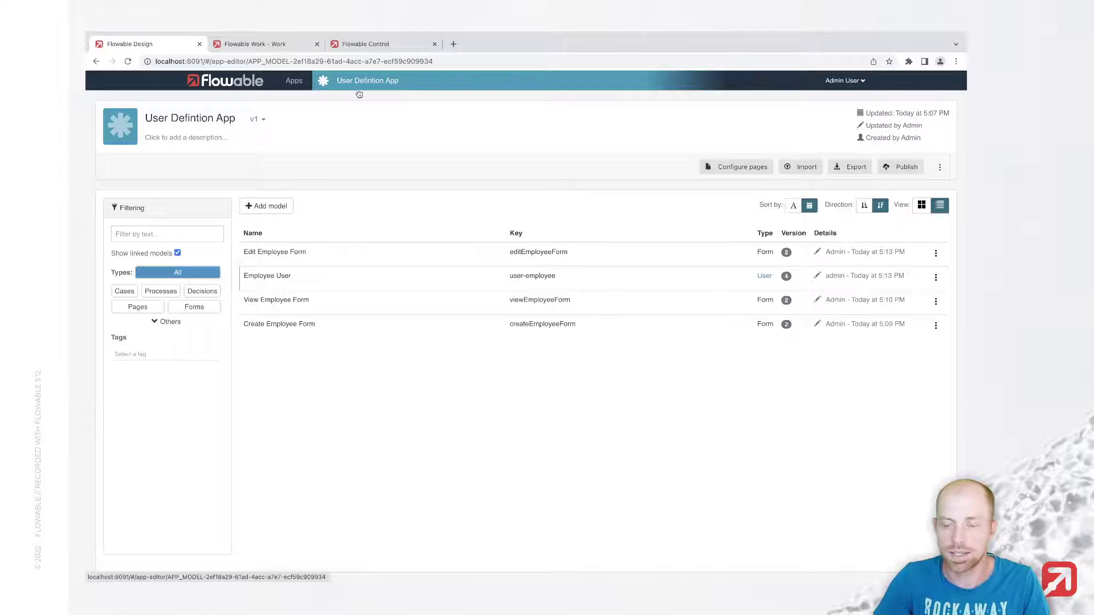
left_click(836, 167)
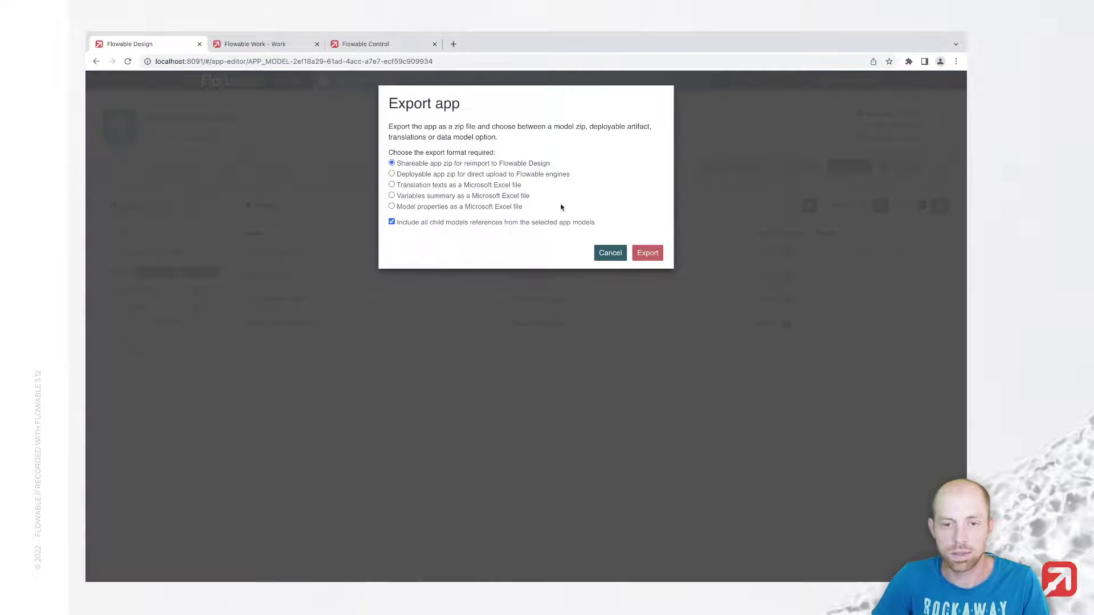
left_click(437, 177)
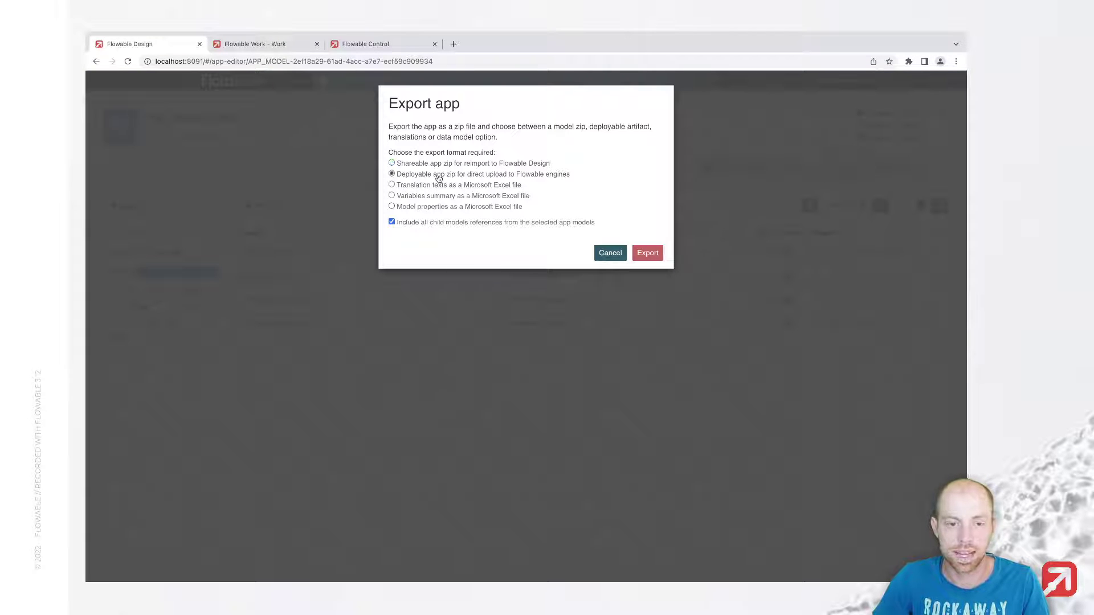
left_click(645, 253)
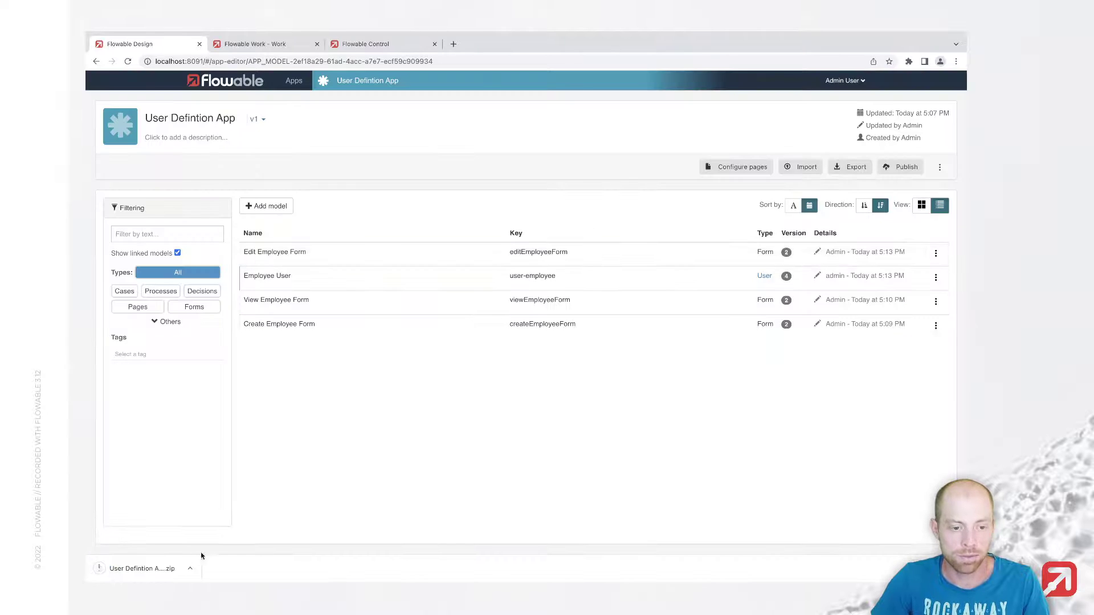
left_click(152, 567)
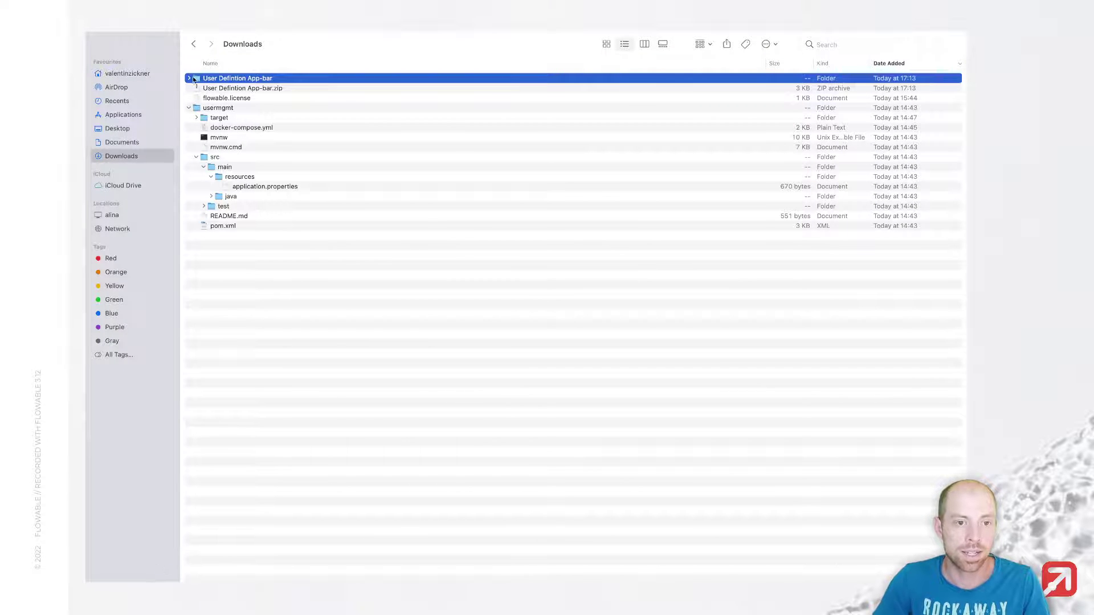
Step: Copy the three employee form files and the user definition JSON into usermgmt's src/main/resources
left_click(189, 78)
left_click(226, 89)
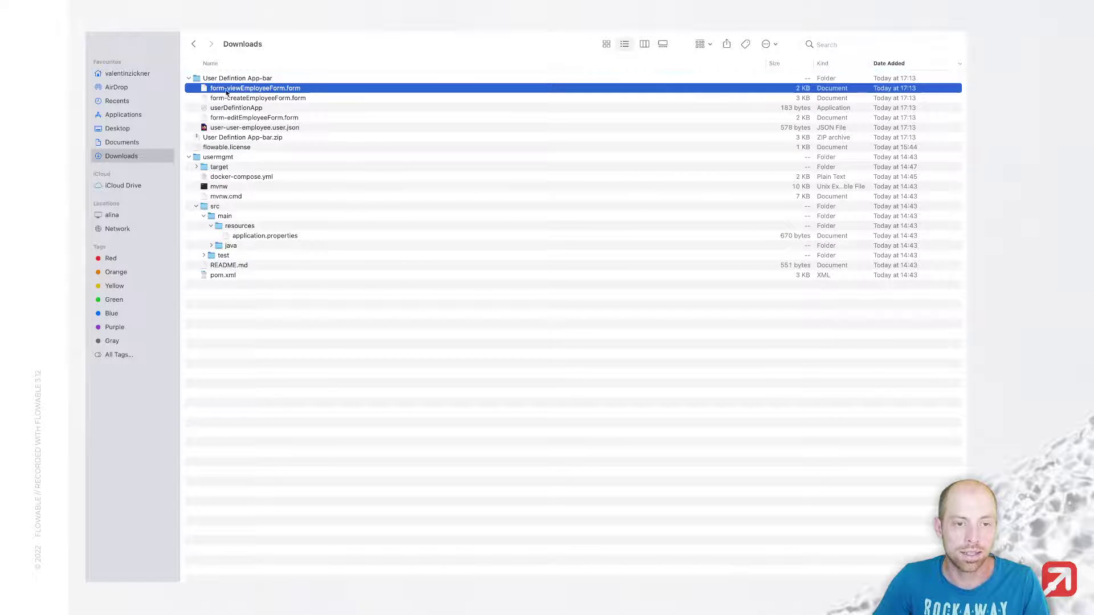
left_click(229, 128, "shift")
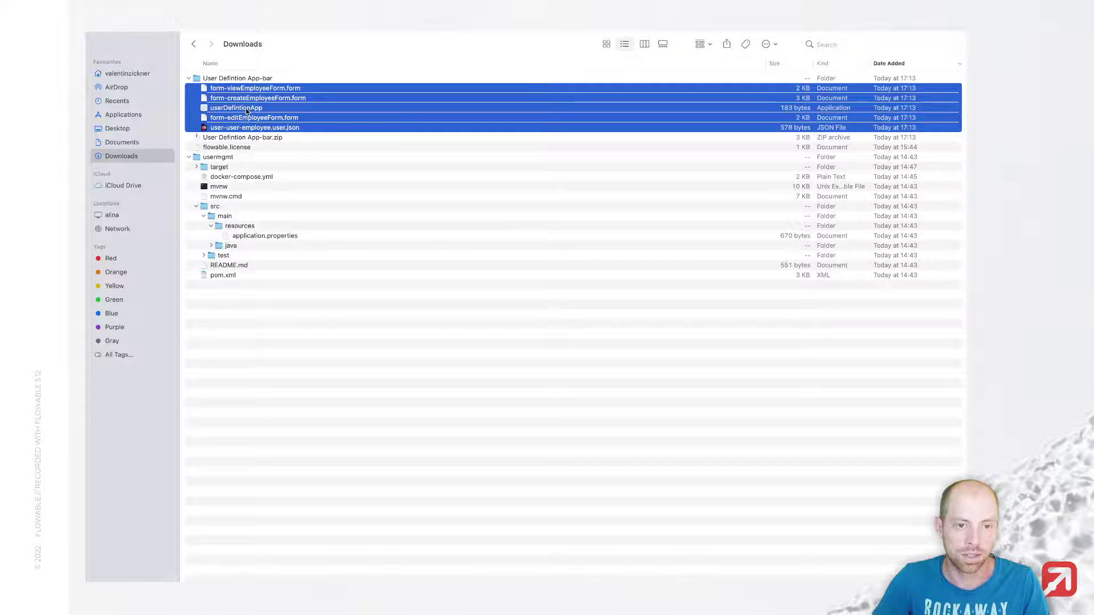
left_click(247, 111, "super")
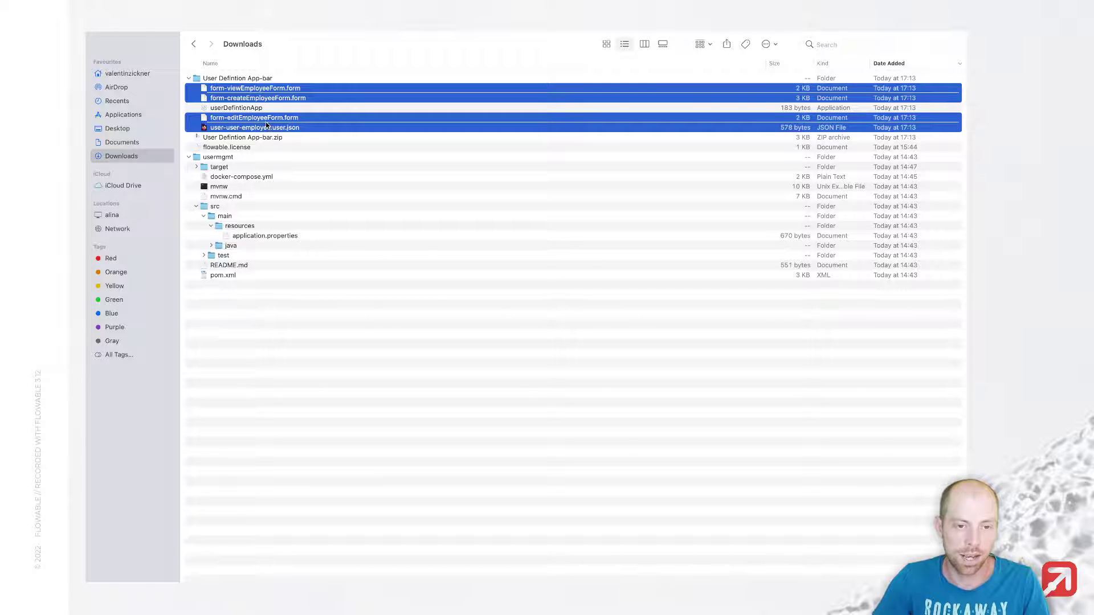
left_click_drag(266, 126, 255, 229)
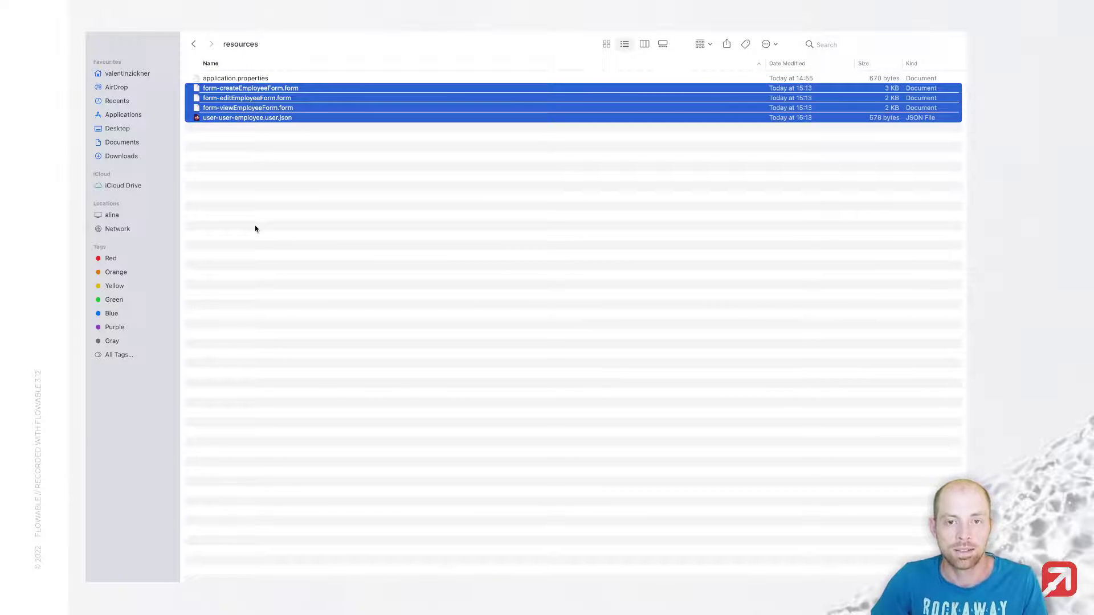
key("super+Tab")
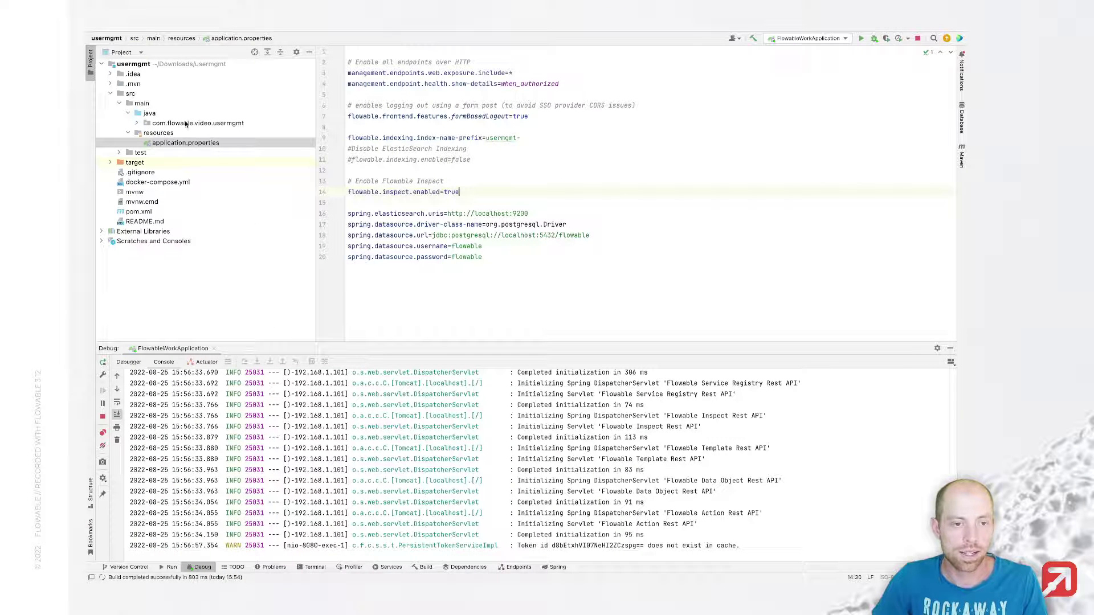
Step: Create a com/flowable/users/custom folder in resources and move user-user-employee.user.json into it
left_click(179, 133)
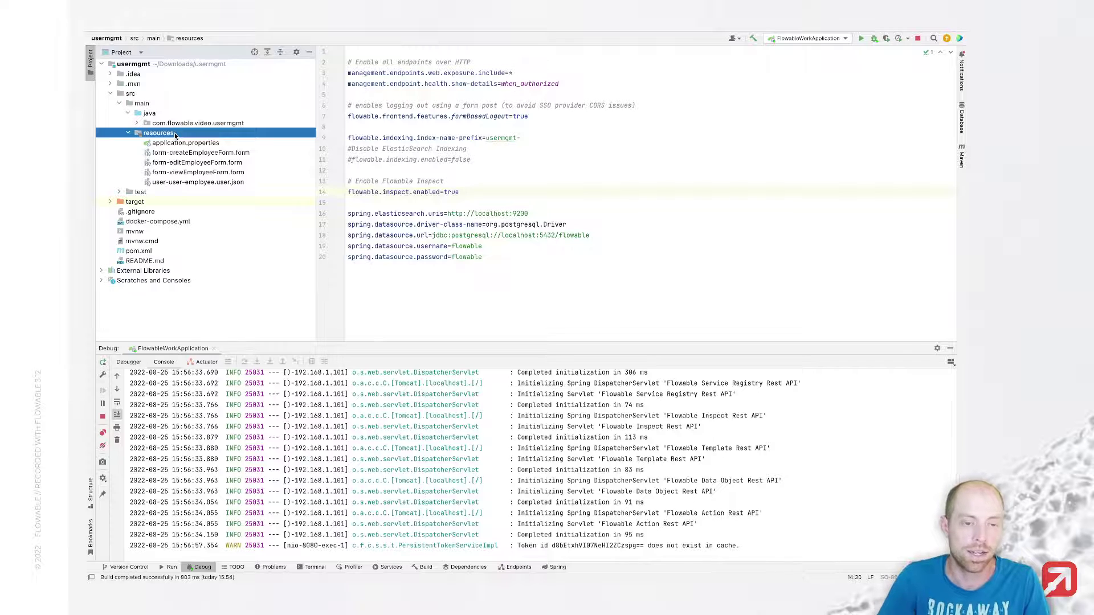
key("super+n")
type("di")
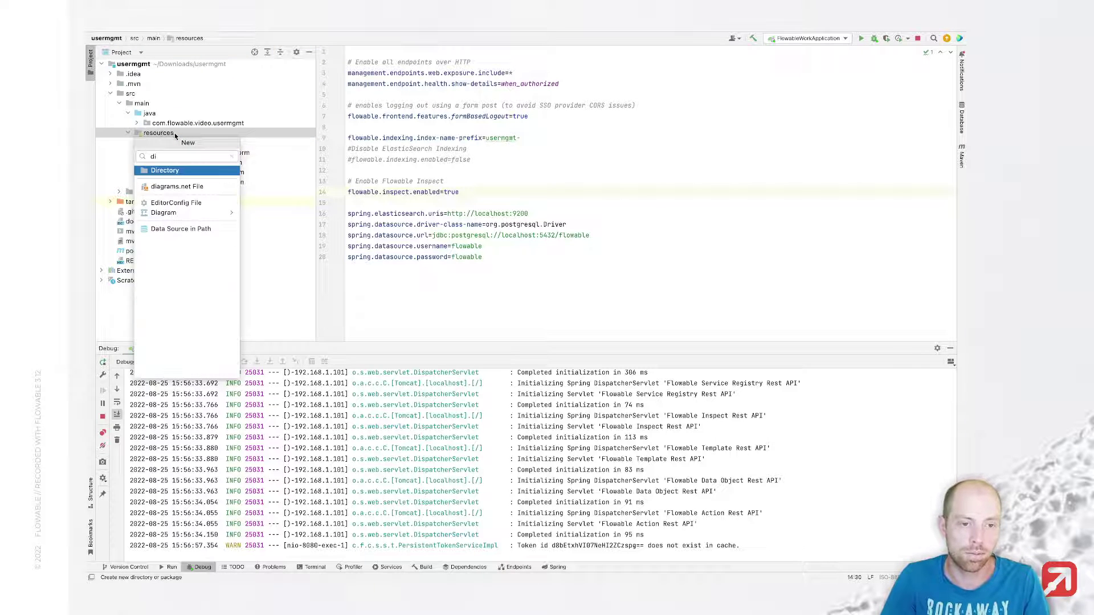
key("Return")
type("com/flowable/users/custom")
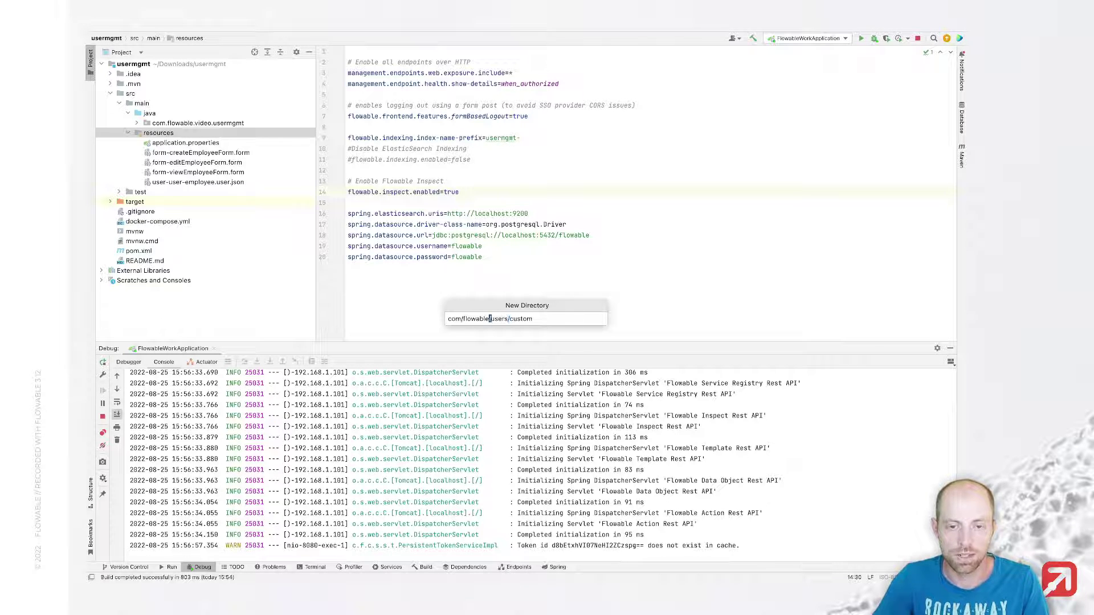
key("Return")
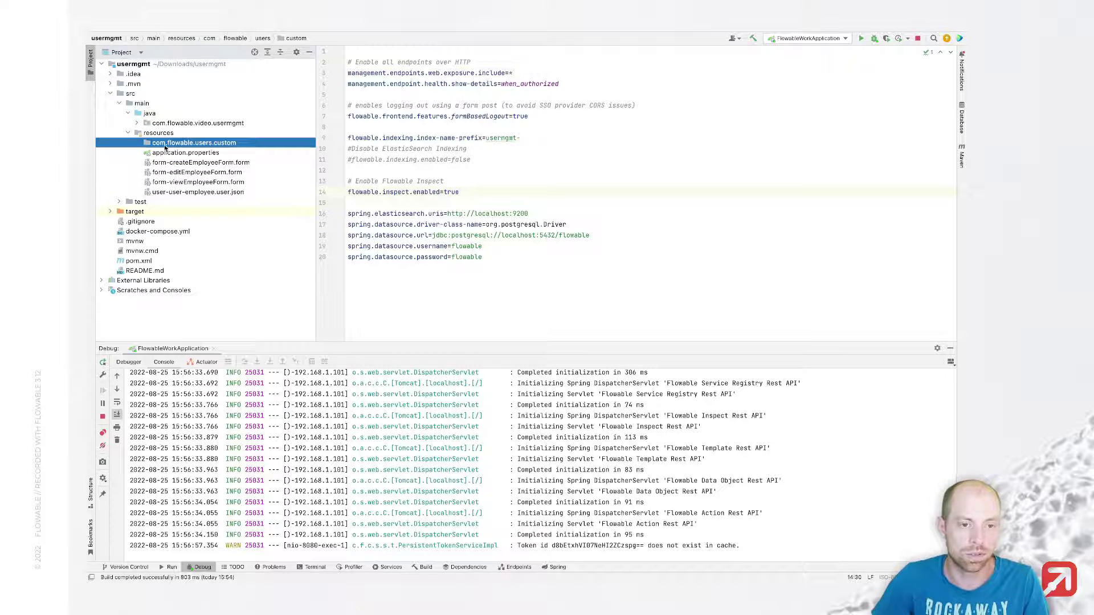
left_click_drag(205, 195, 208, 146)
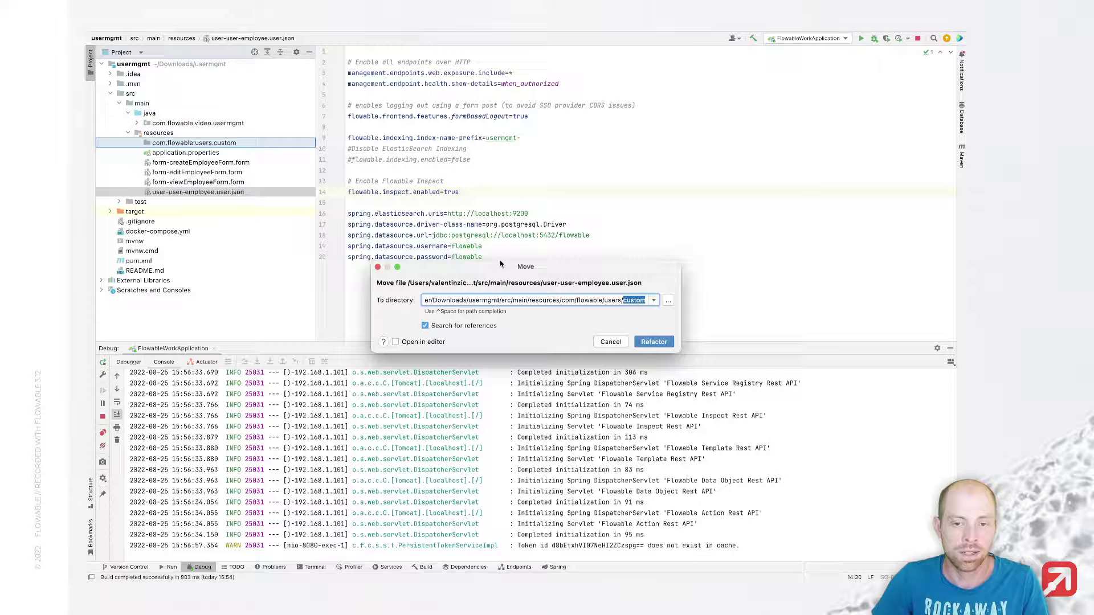
left_click(666, 344)
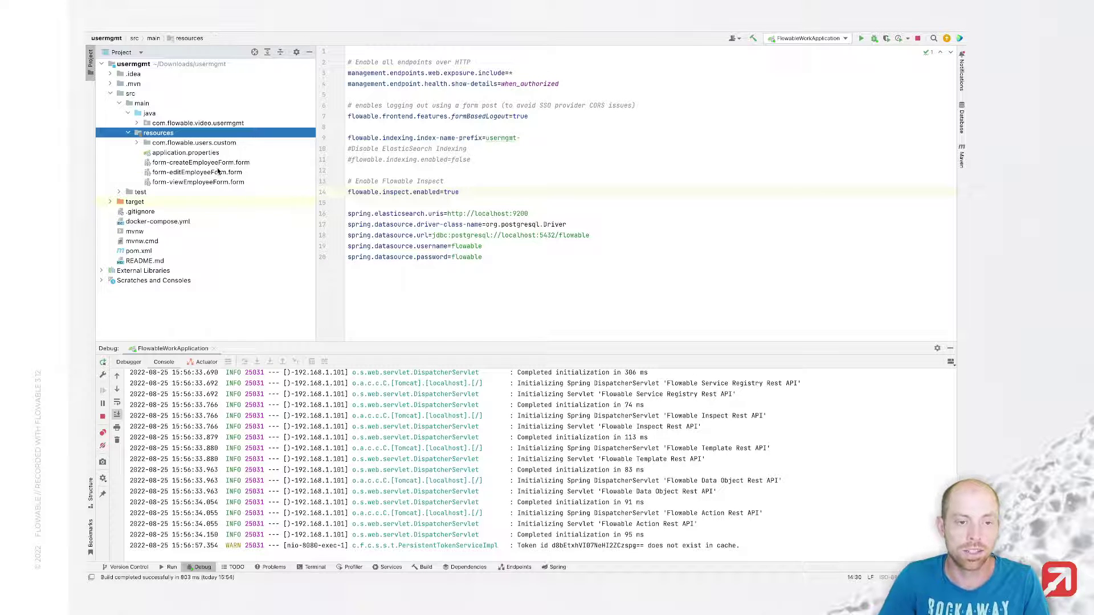
Step: Create a com/flowable/forms/custom folder and move the three employee form files into it
key("super+n")
type("dire")
key("Return")
type("com/")
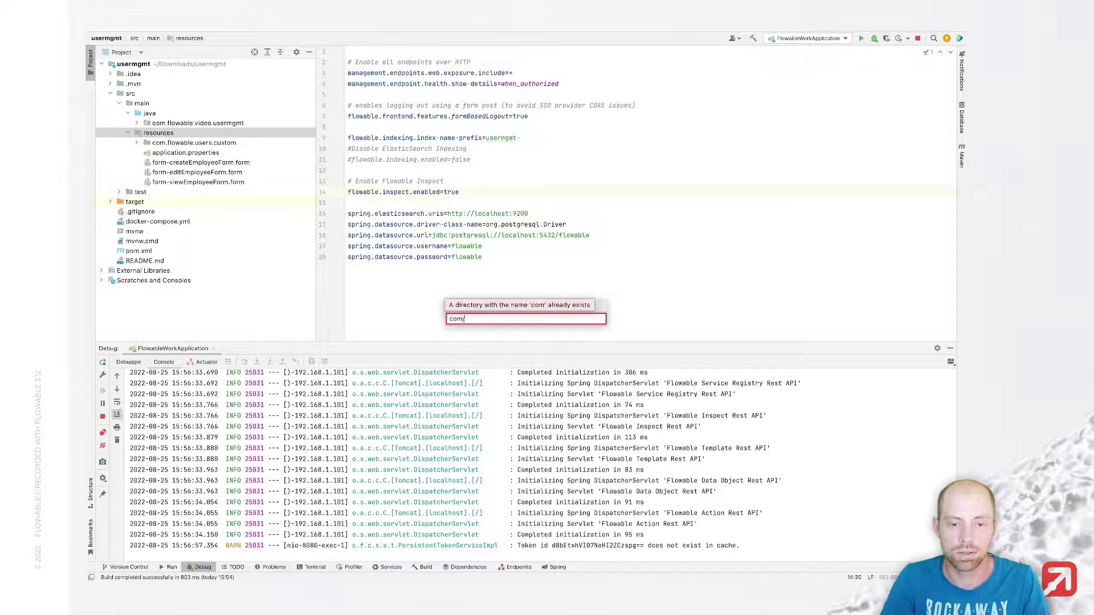
type("flowable/forms/custom")
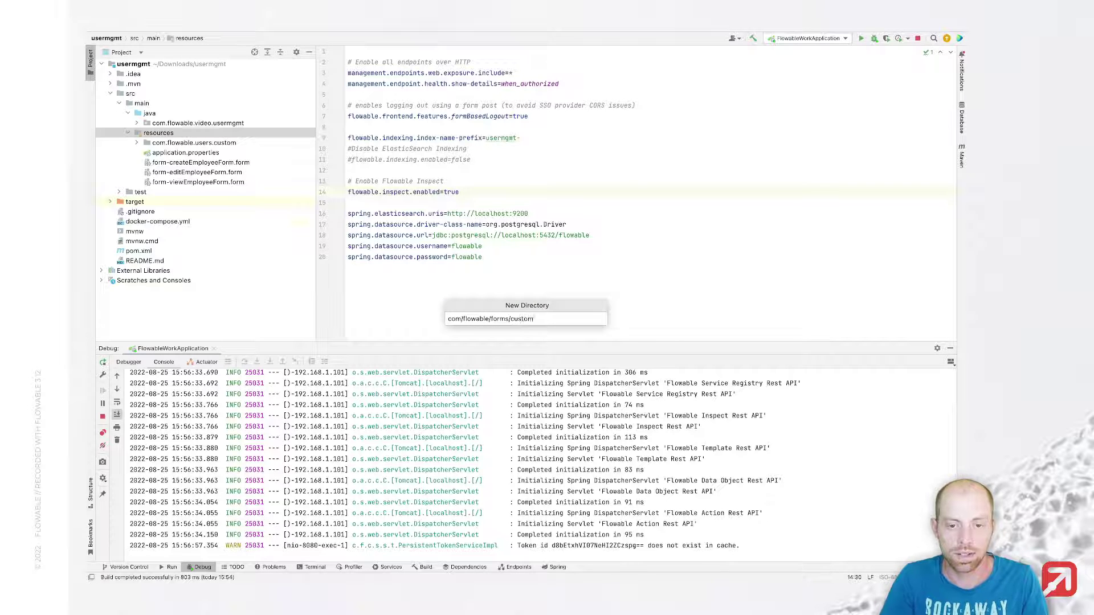
key("Return")
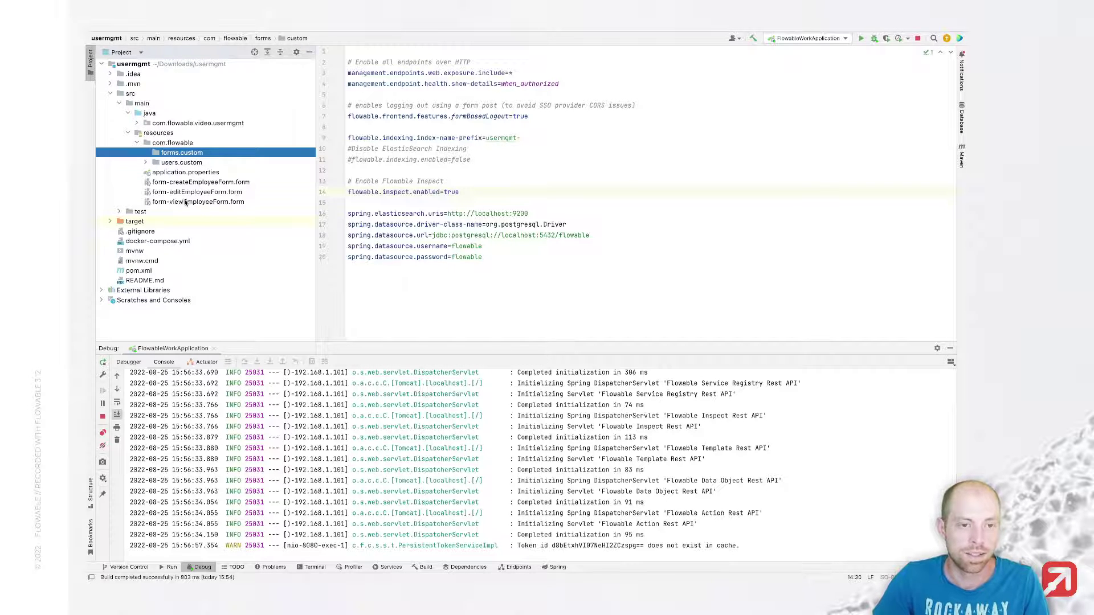
left_click(185, 202)
left_click(188, 182, "shift")
left_click_drag(190, 185, 191, 155)
left_click(666, 346)
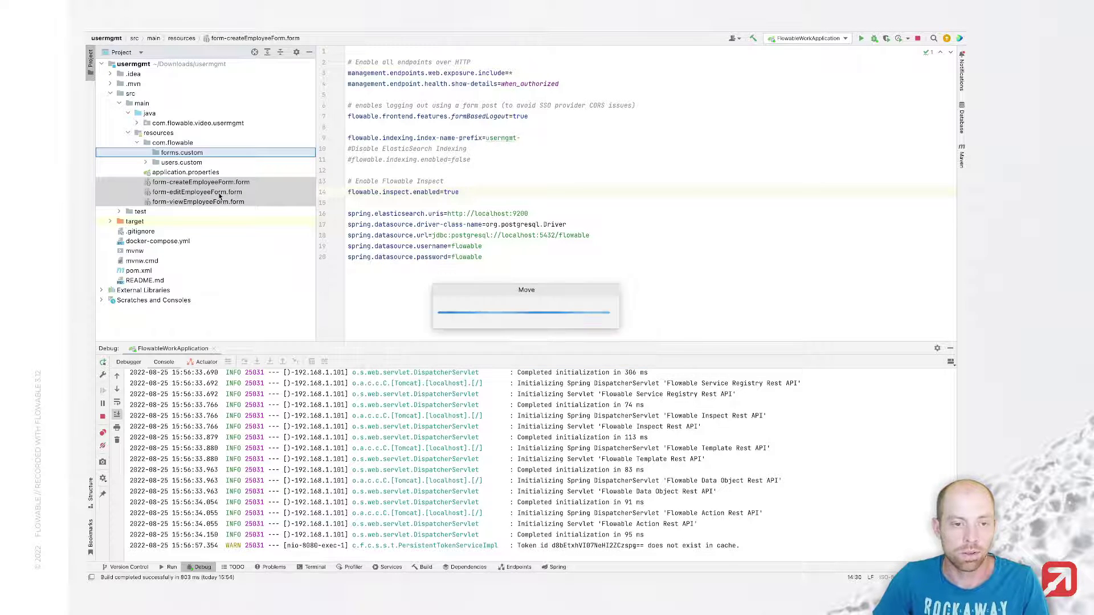
left_click(146, 162)
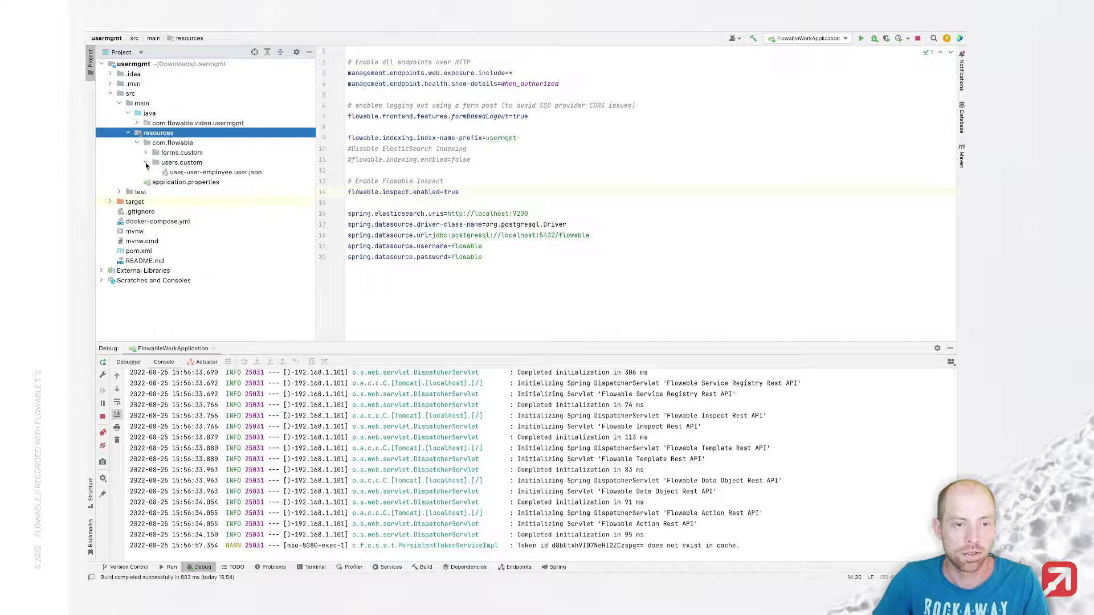
double_click(211, 172)
Step: Reformat user-user-employee.user.json into indented multi-line JSON with Cmd+Alt+L
left_click(518, 194)
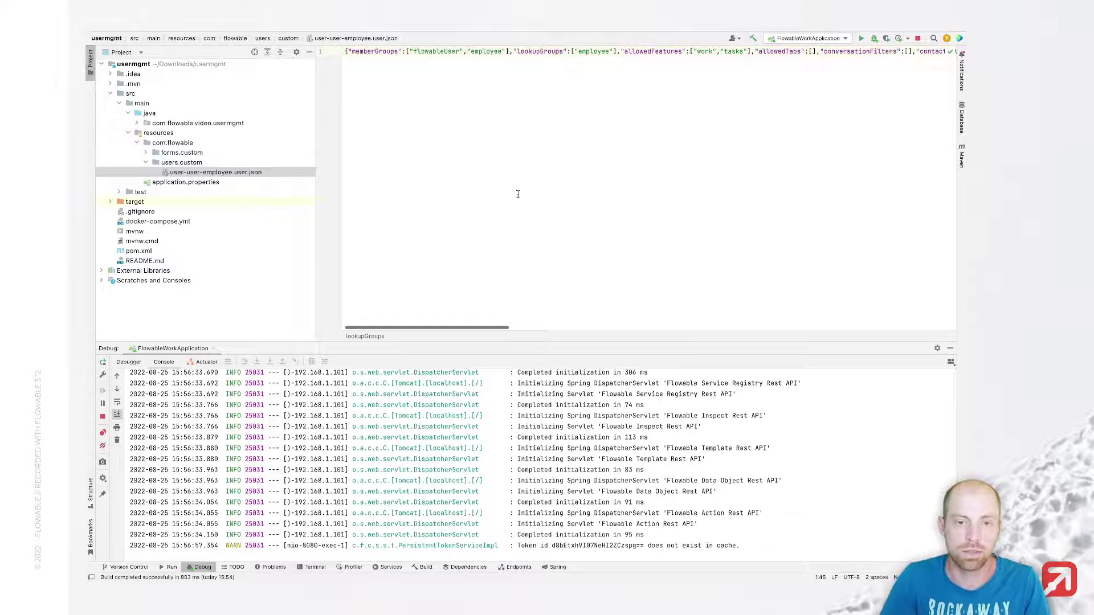
key("super+alt+l")
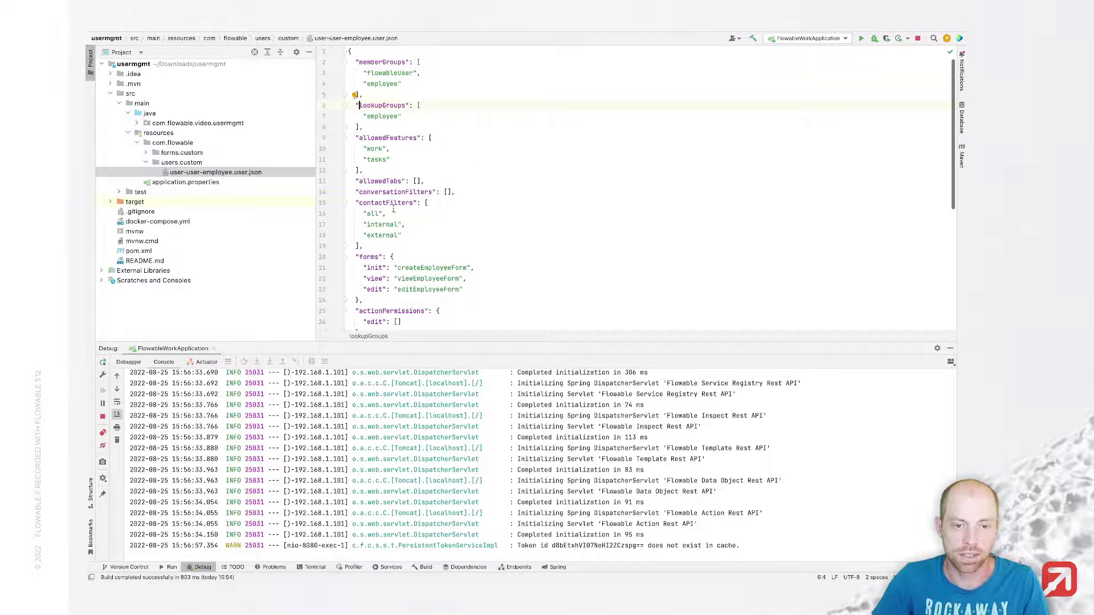
scroll(394, 209, "down", 10)
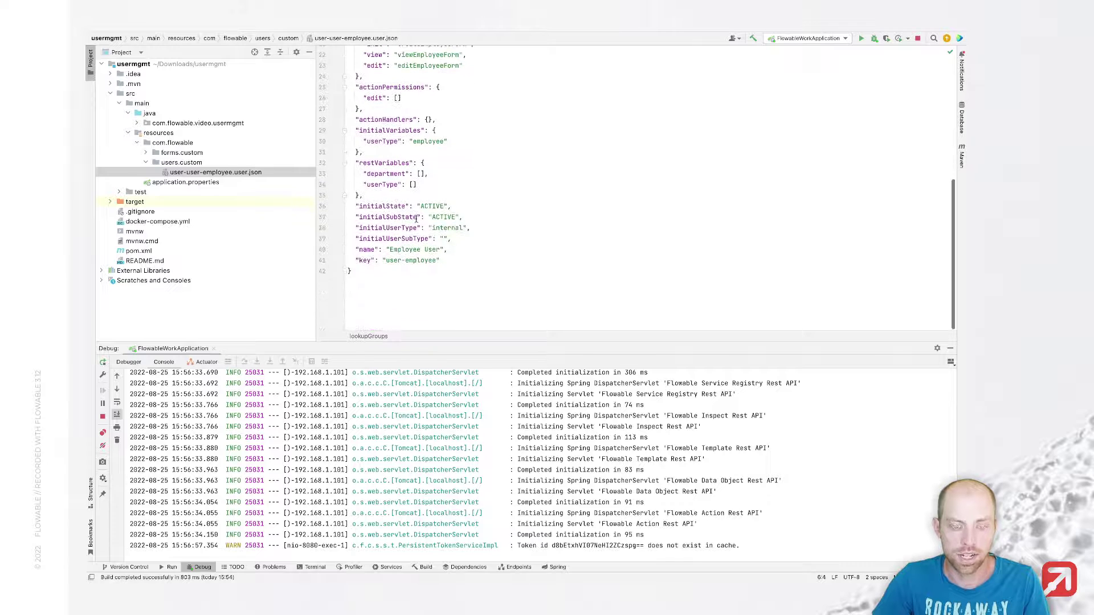
scroll(401, 262, "up", 10)
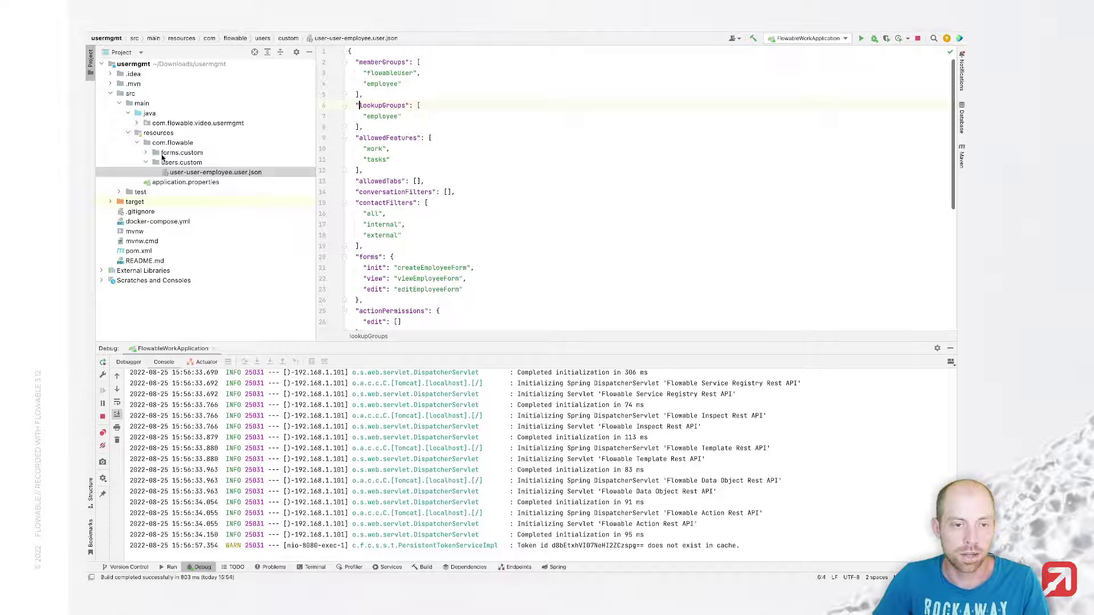
Step: Open form-createEmployeeForm.form from the forms.custom folder
double_click(161, 154)
double_click(188, 163)
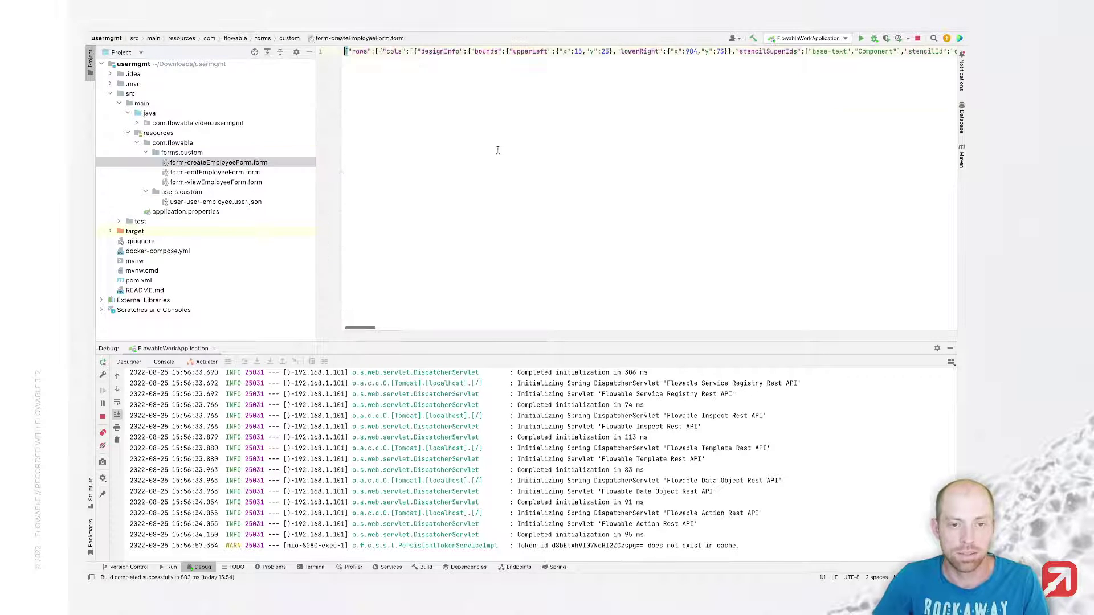
left_click(535, 112)
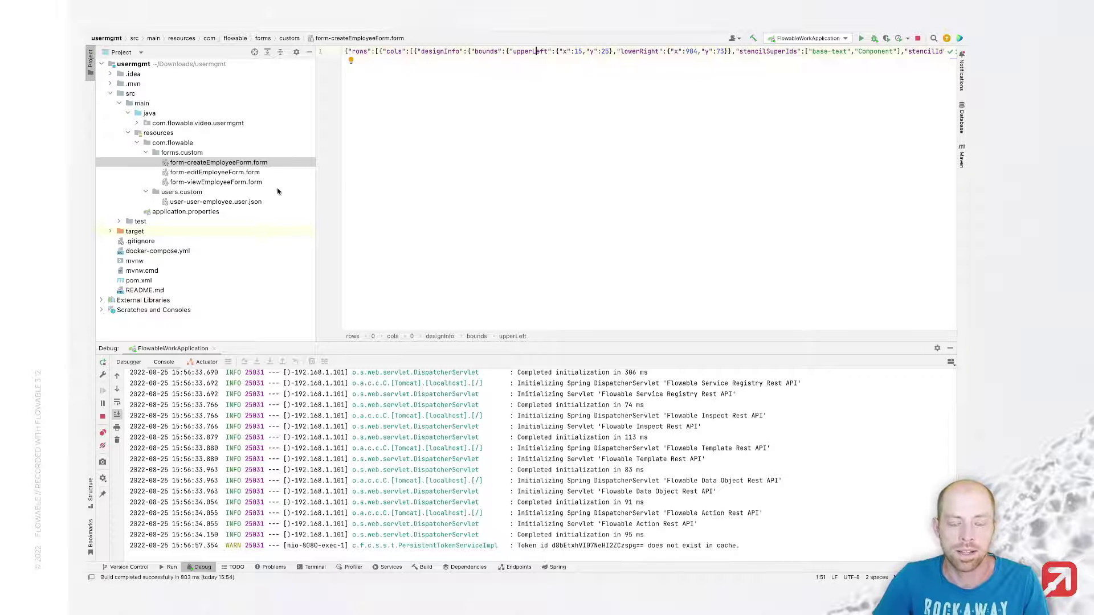
left_click(396, 173)
Step: Stop the running FlowableWorkApplication and rerun it in debug mode
key("ctrl+alt+d")
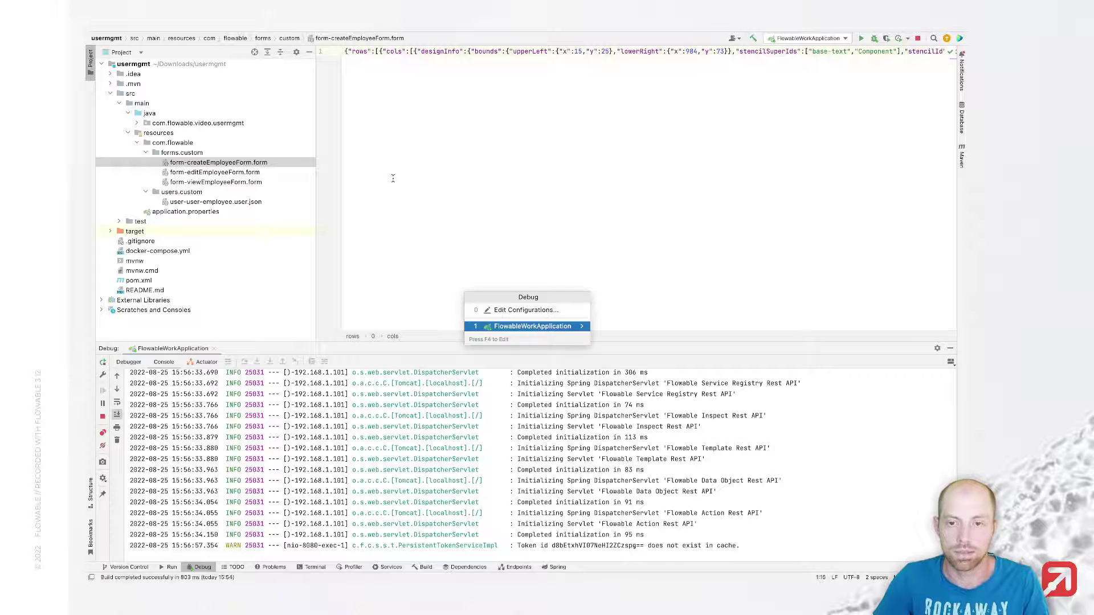
key("Return")
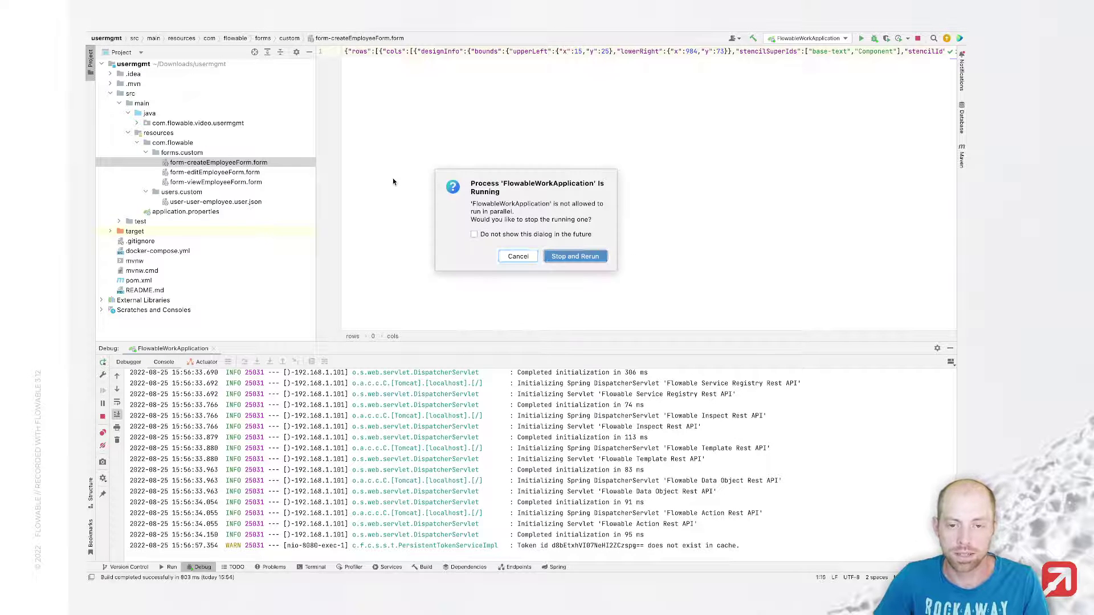
key("Return")
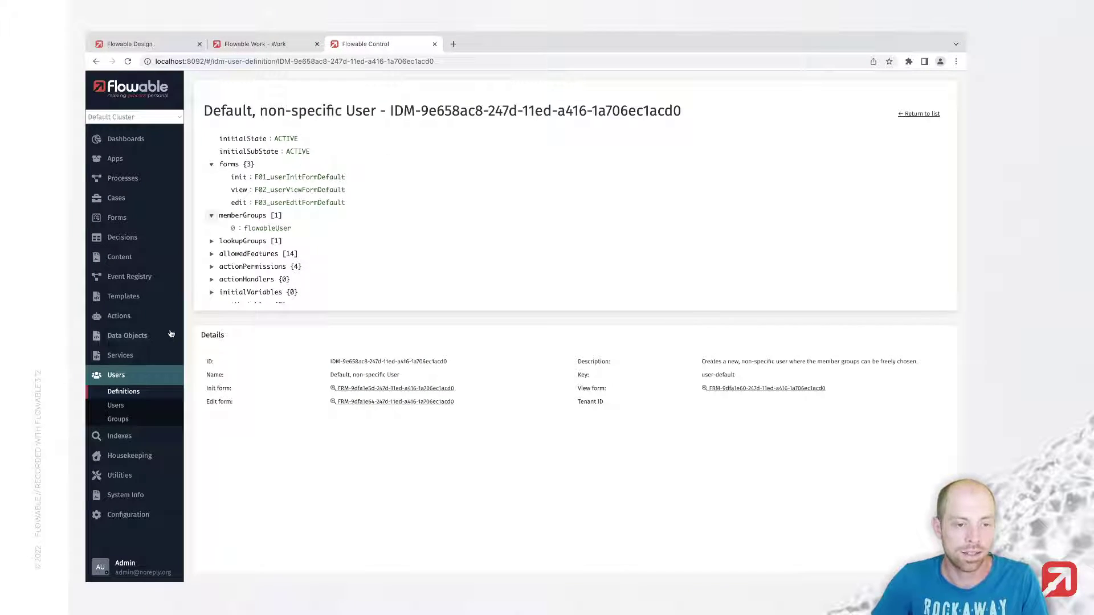
Step: Open the Employee User definition and expand its memberGroups, lookupGroups and forms
left_click(147, 396)
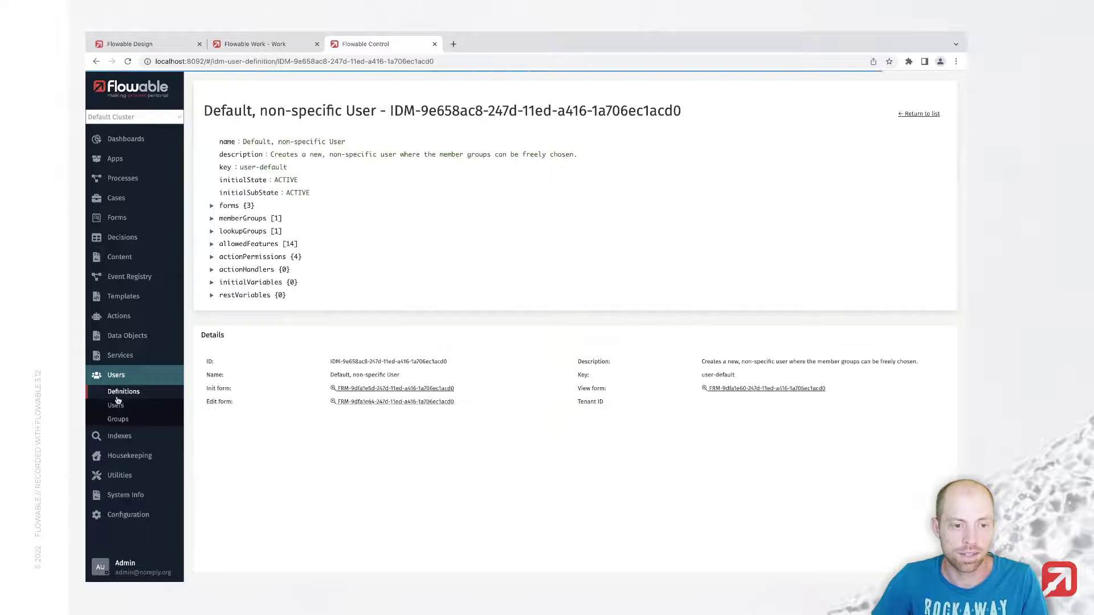
left_click(123, 393)
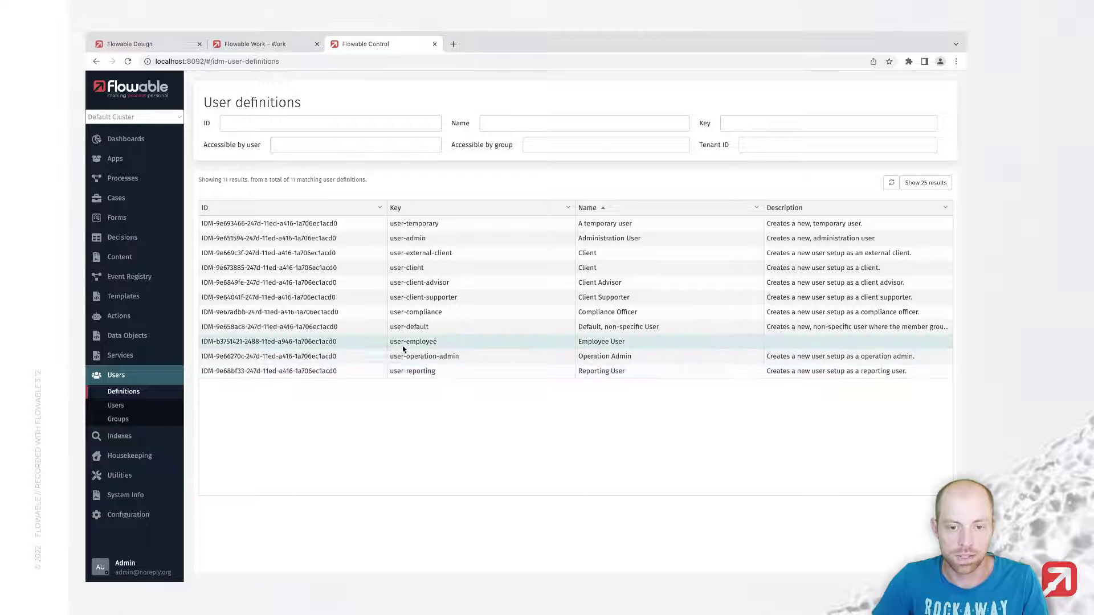
left_click(647, 342)
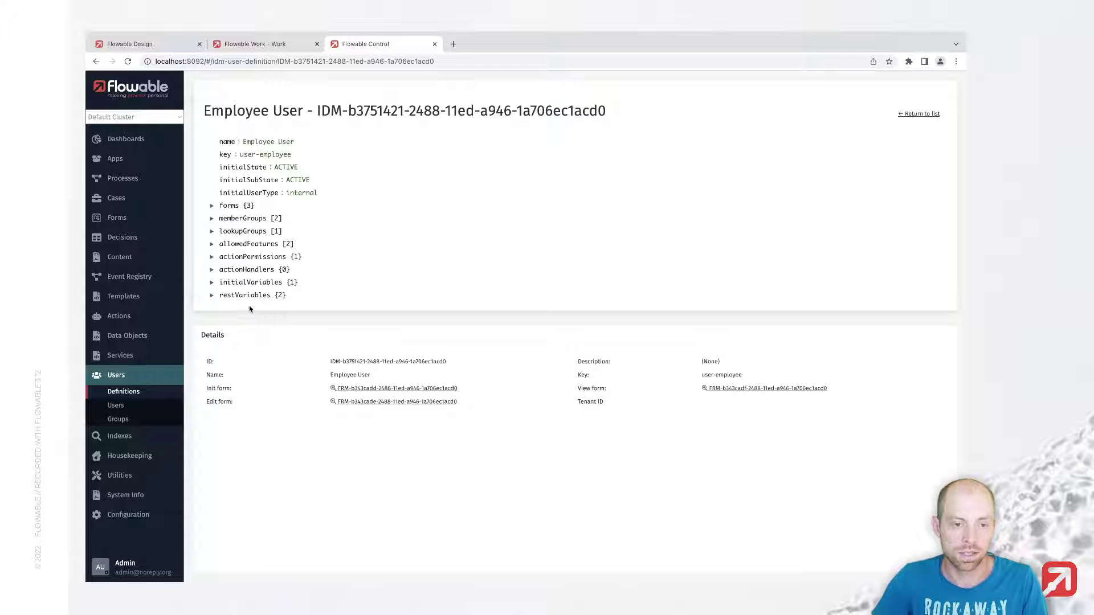
left_click(211, 218)
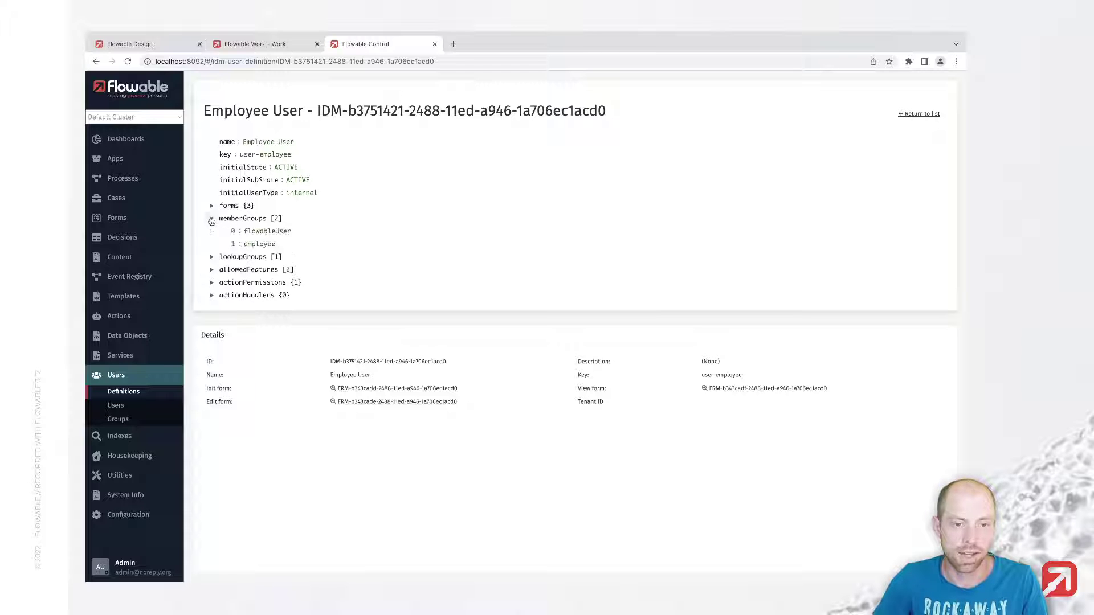
left_click(212, 257)
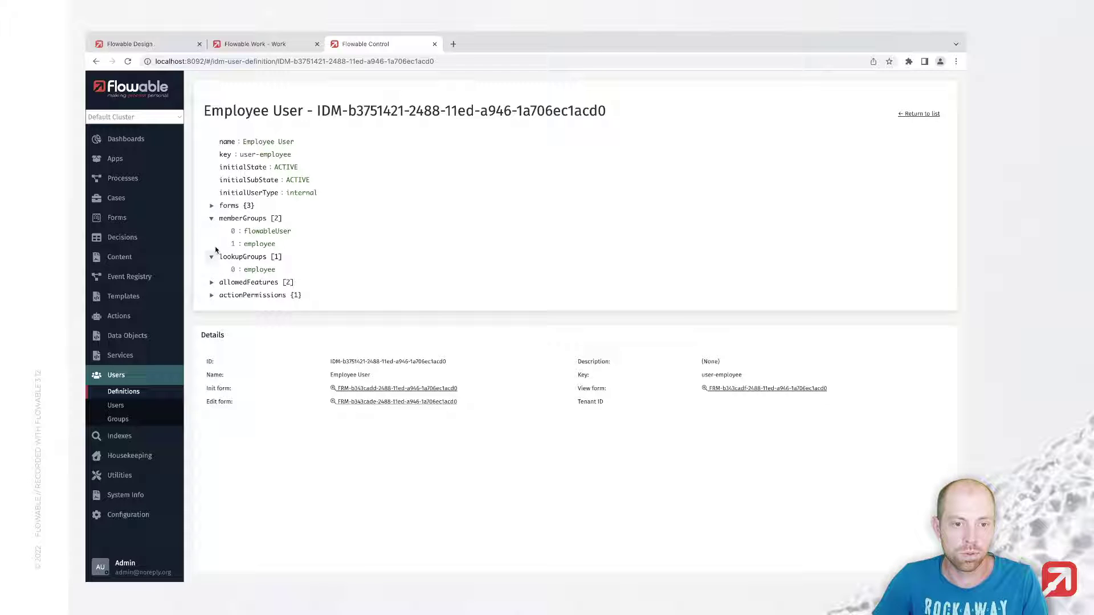
left_click(211, 206)
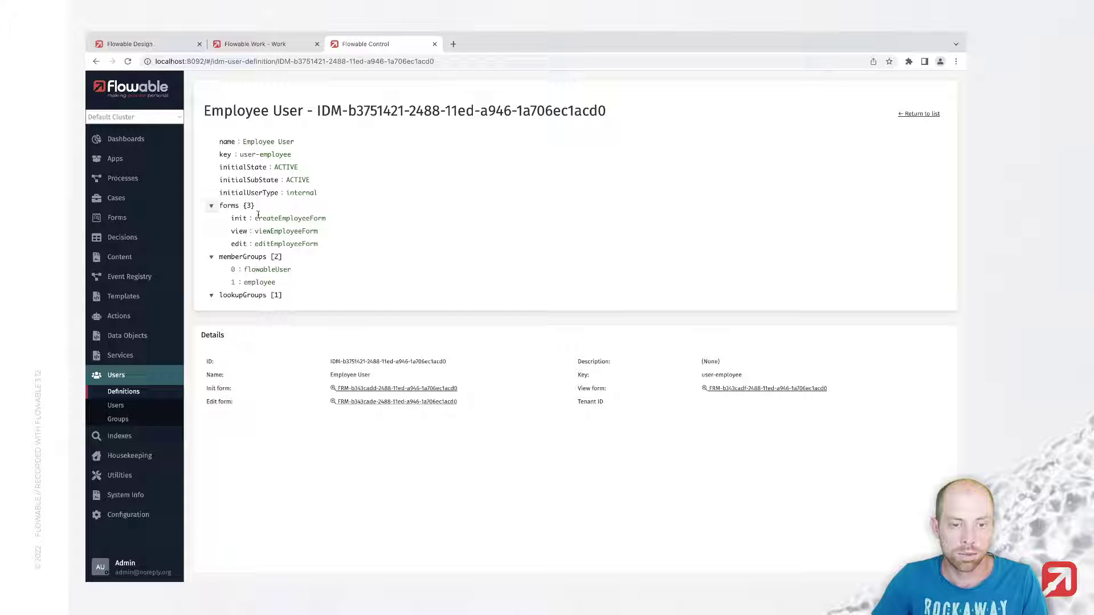
Step: Expand allowedFeatures (work, tasks) and the actionPermissions edit list
scroll(296, 228, "down", 4)
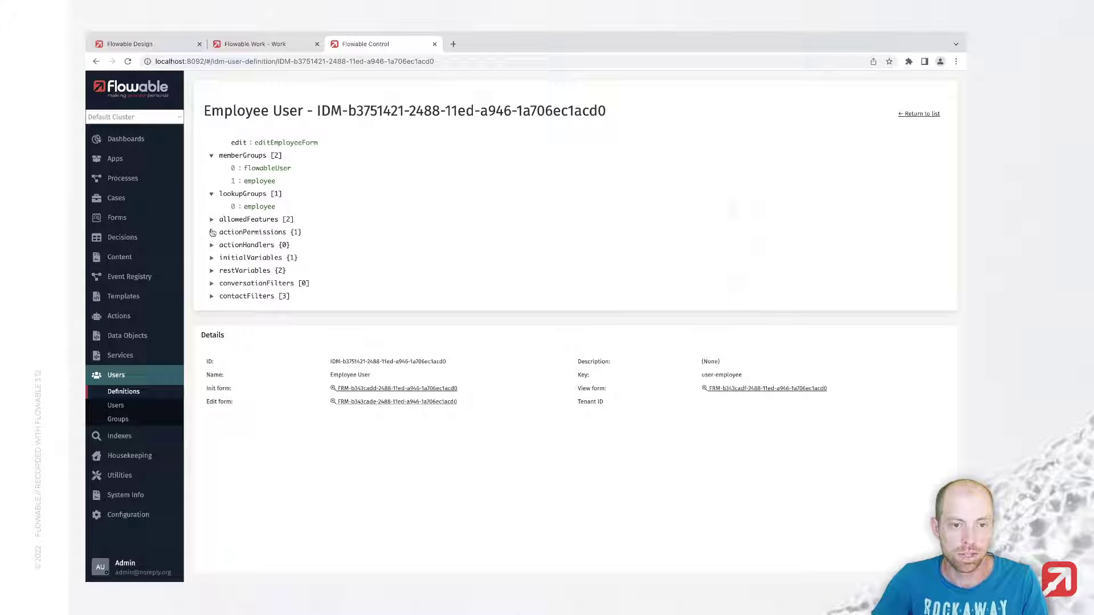
left_click(211, 220)
left_click_drag(239, 231, 275, 247)
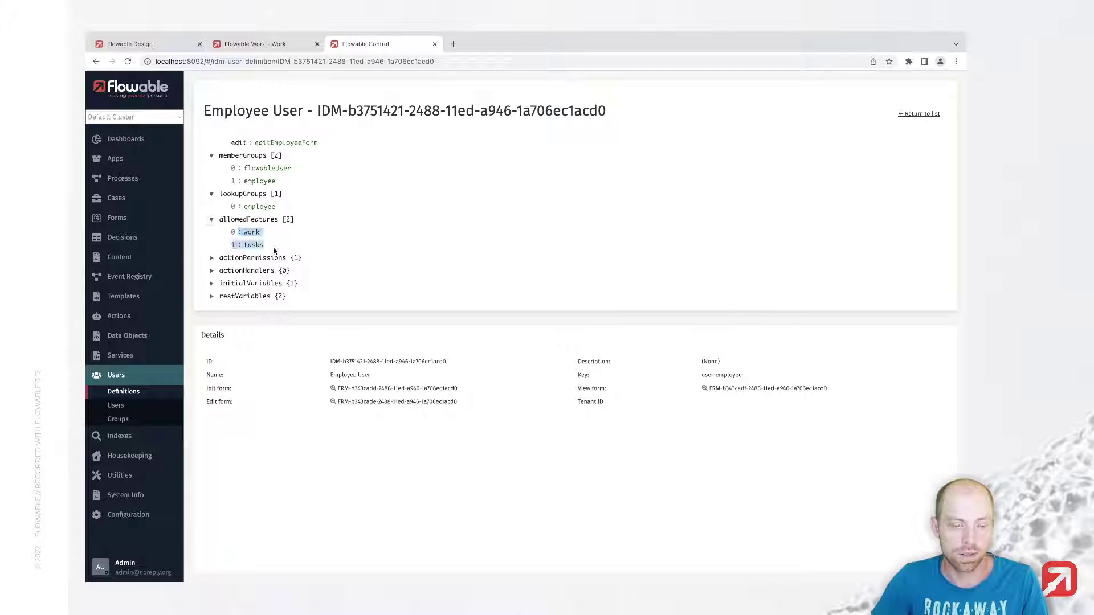
scroll(250, 293, "down", 1)
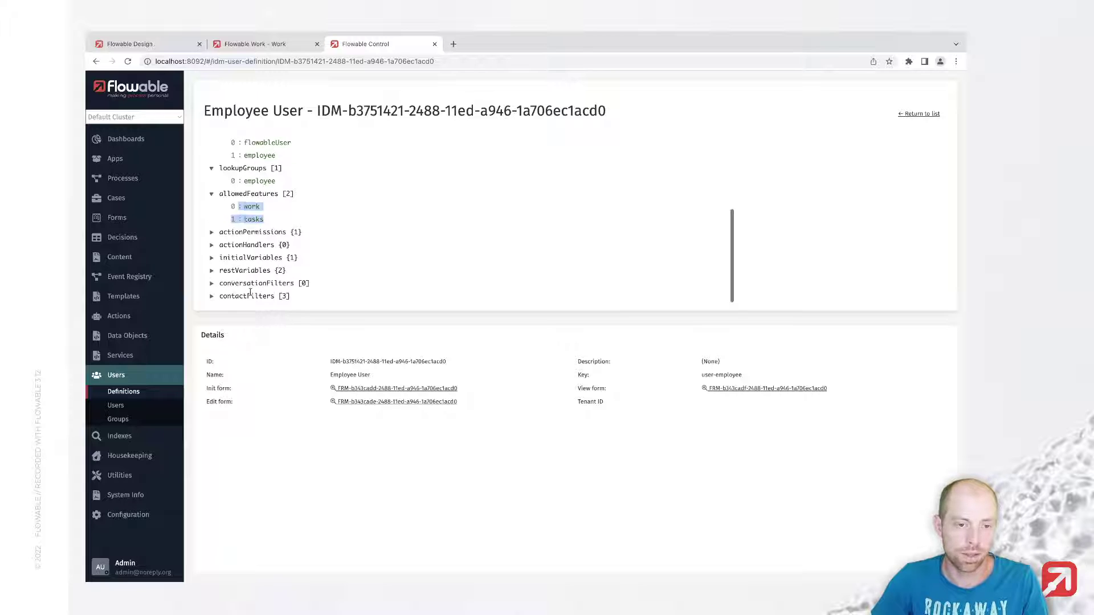
left_click(212, 233)
left_click(223, 246)
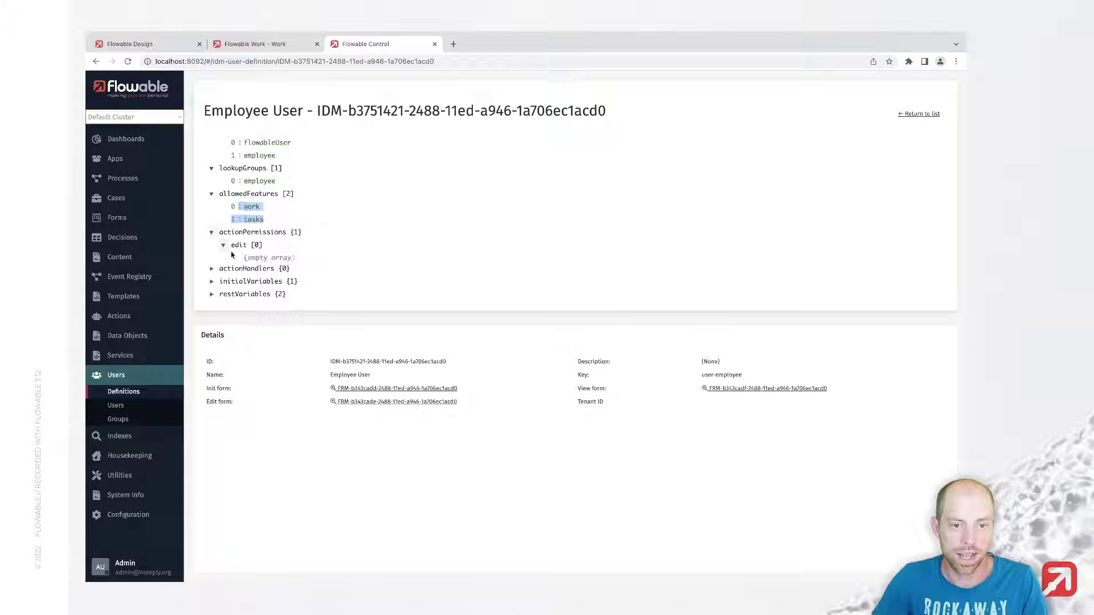
scroll(332, 292, "down", 1)
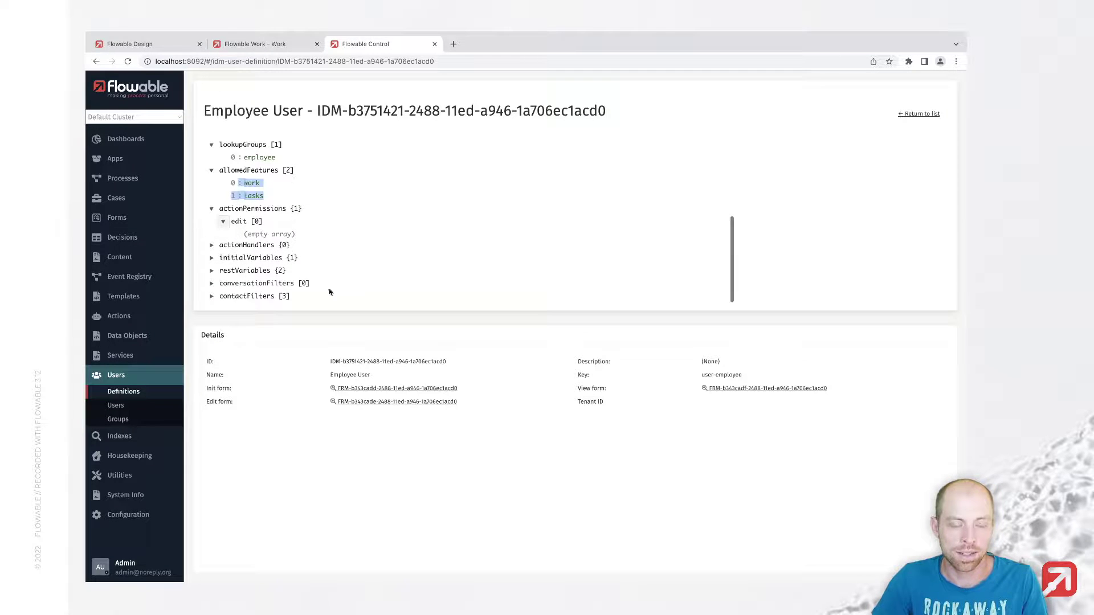
Step: Start creating a new user based on the Employee User definition
left_click(126, 410)
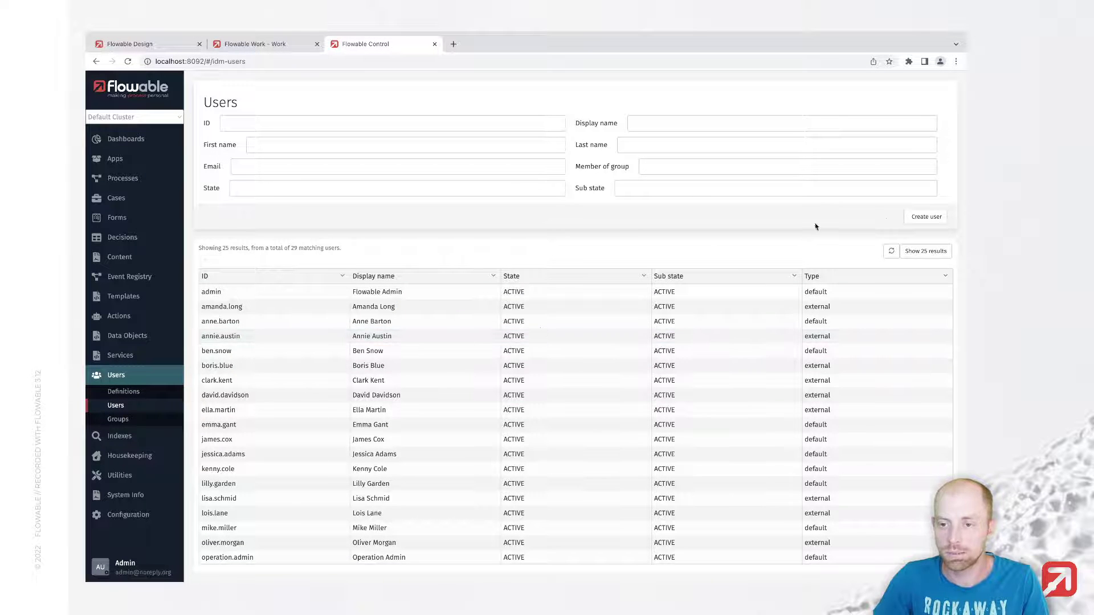
left_click(918, 219)
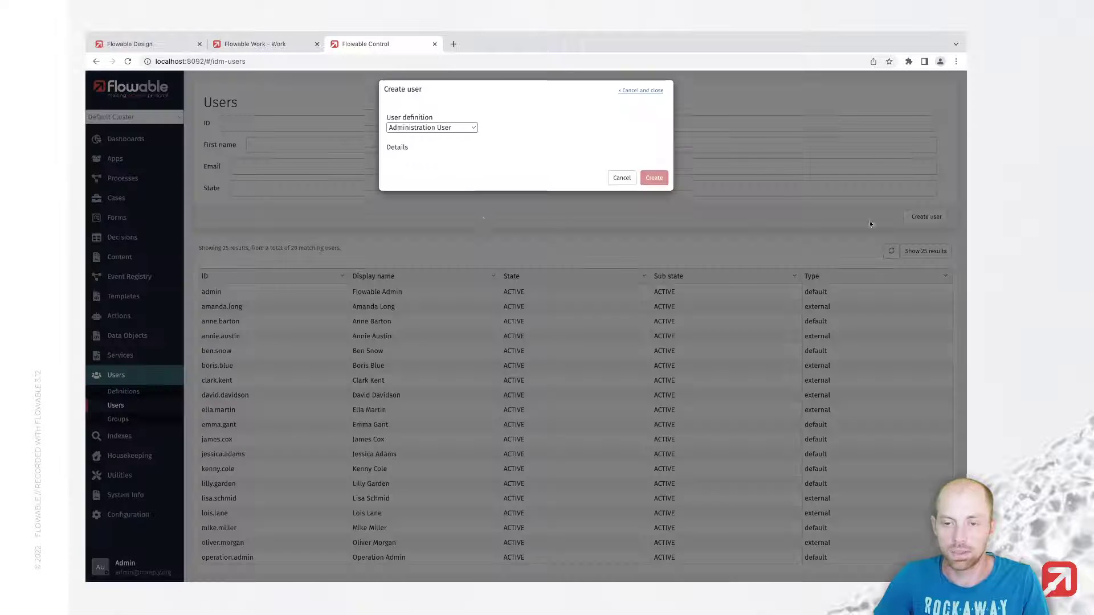
left_click(429, 137)
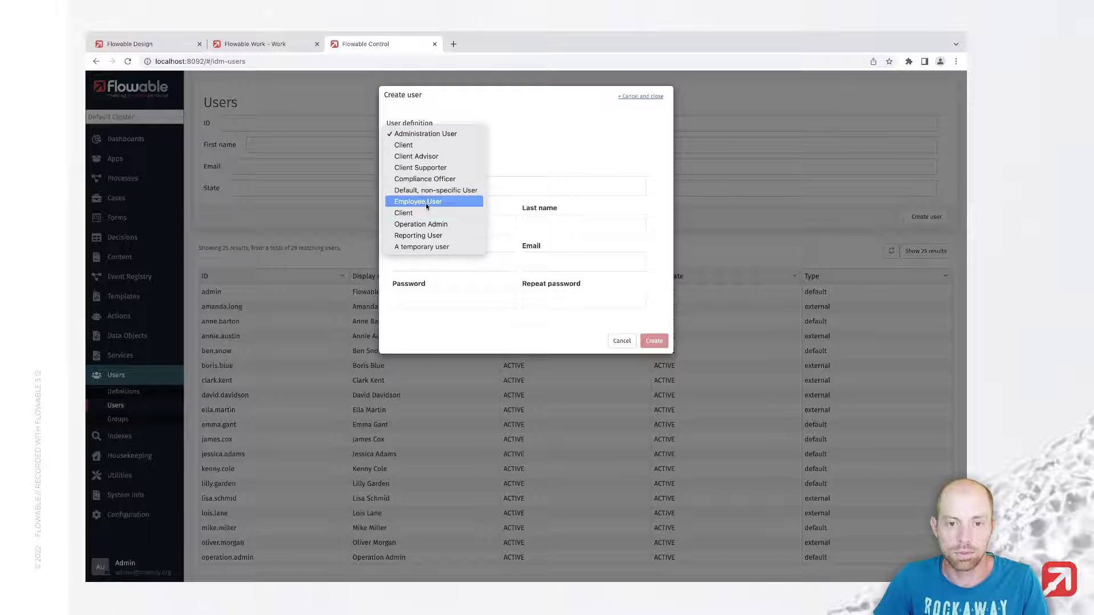
left_click(426, 202)
Step: Fill in the new user's display name, first name and last name
left_click(430, 190)
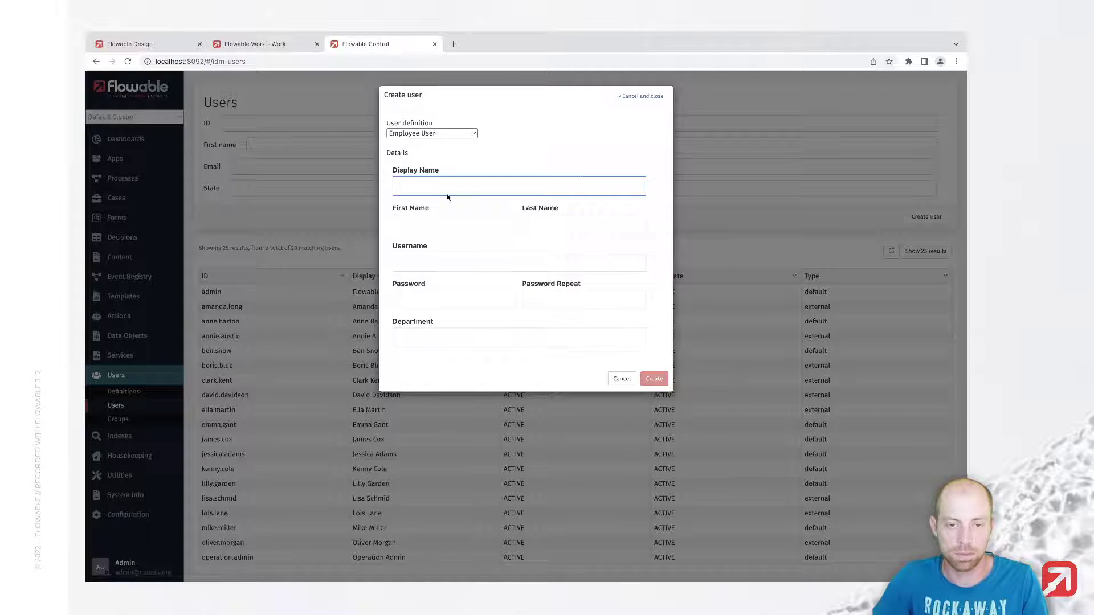
type("John Do")
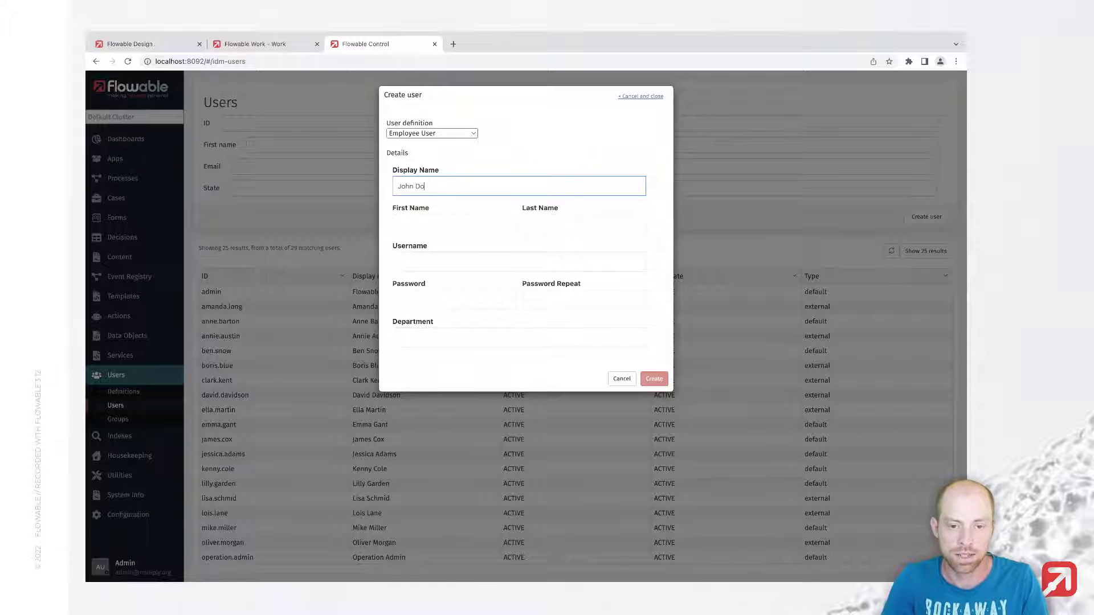
type("e")
key("Tab")
type("John")
key("Tab")
type("Doe")
key("Tab")
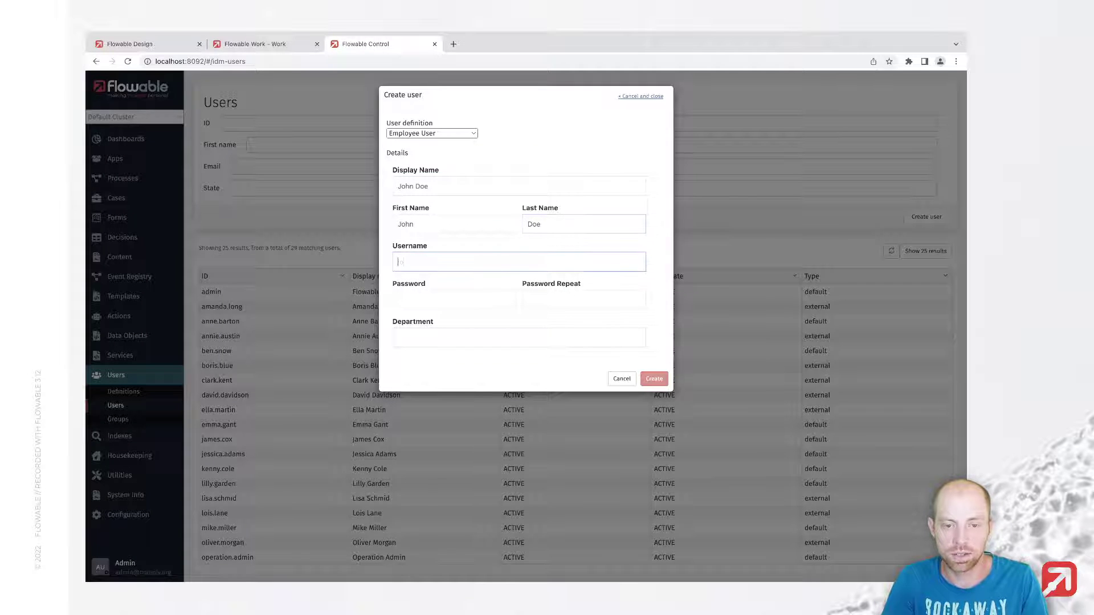
Step: Enter the username and password, set department Video Recording, and create the user
type("john")
key("Tab")
type("test")
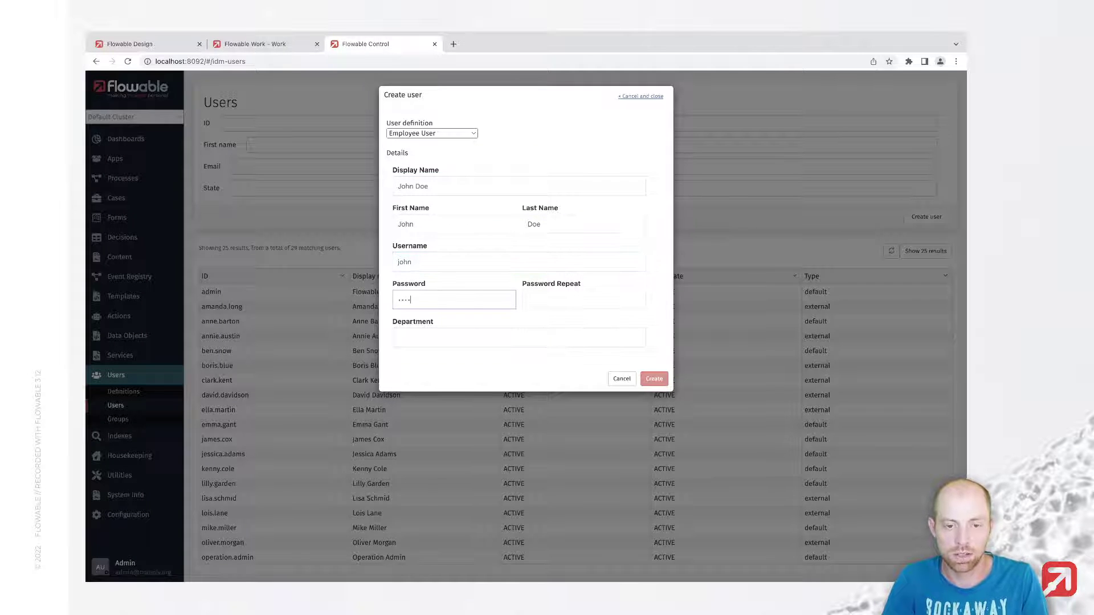
key("Tab")
type("t")
key("Tab")
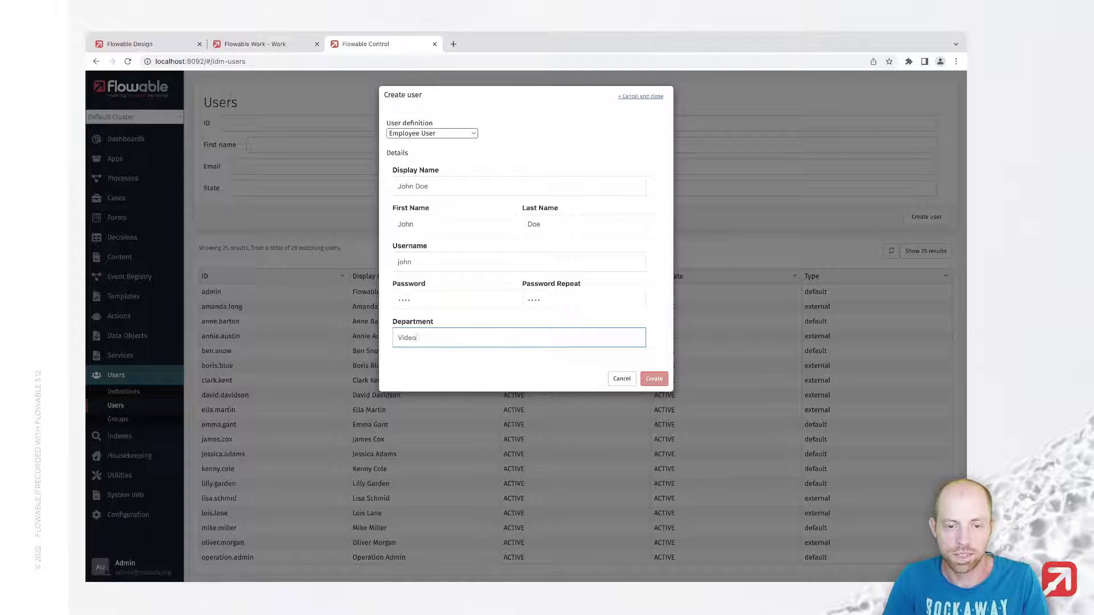
type("Video Recording")
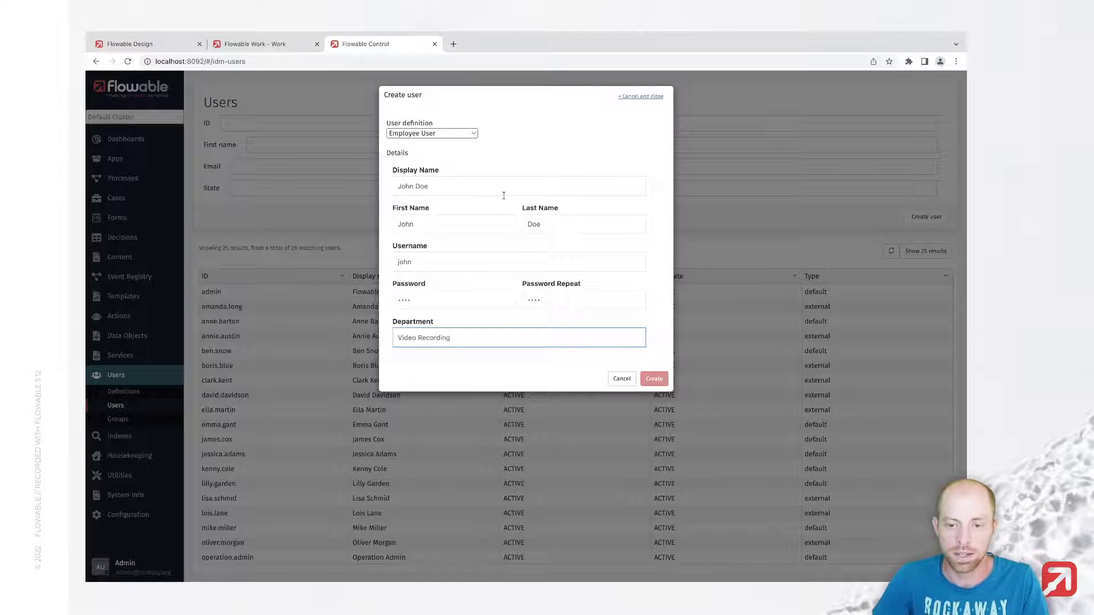
left_click(655, 376)
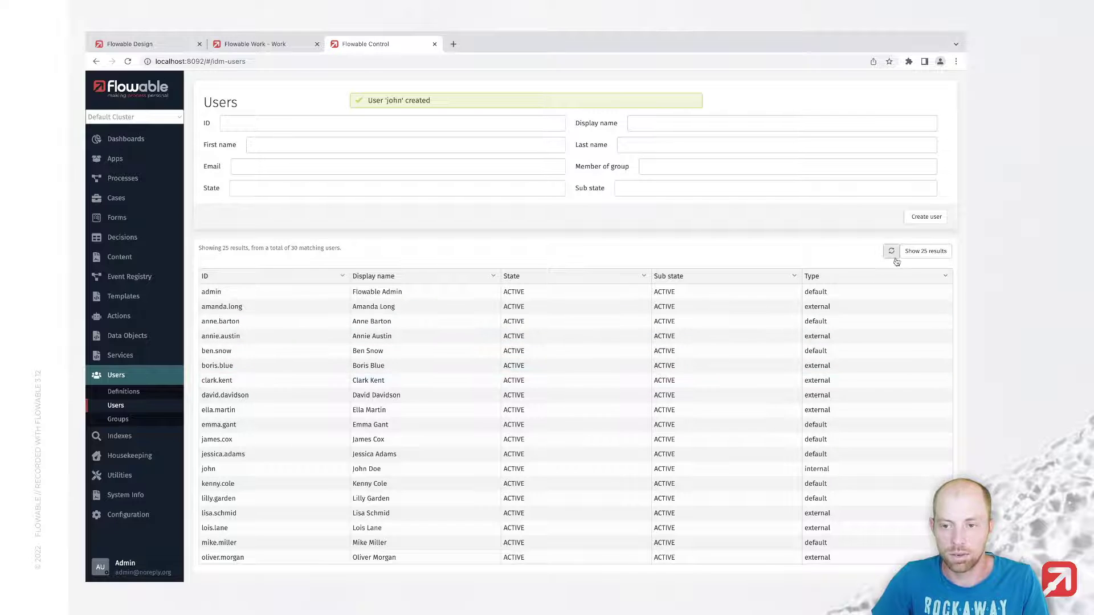
Step: Refresh the users list and check the new user's identity info, groups and details
left_click(892, 252)
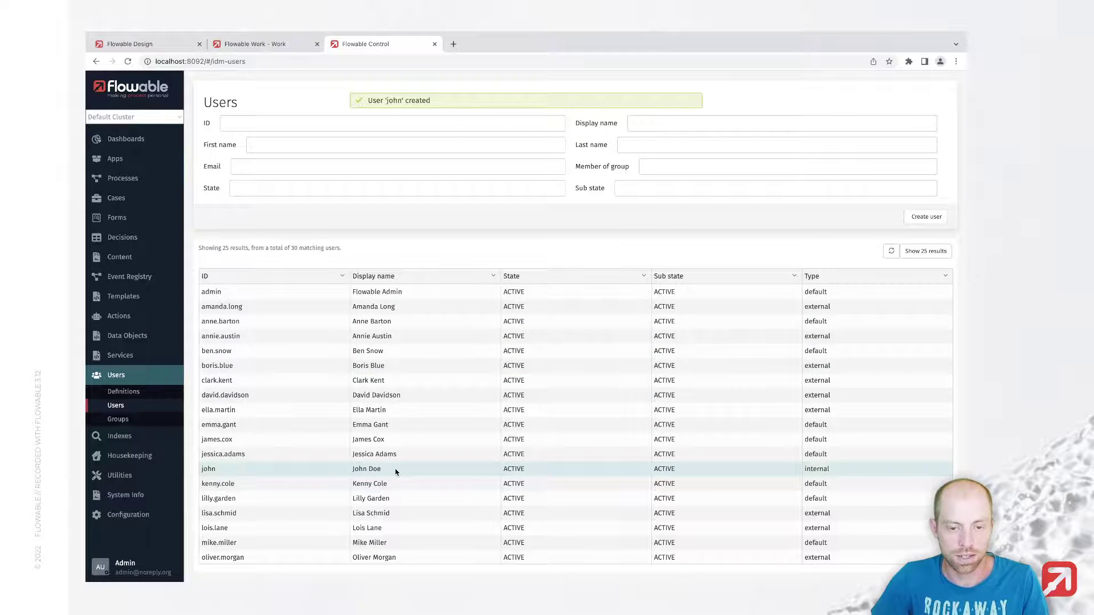
left_click(397, 472)
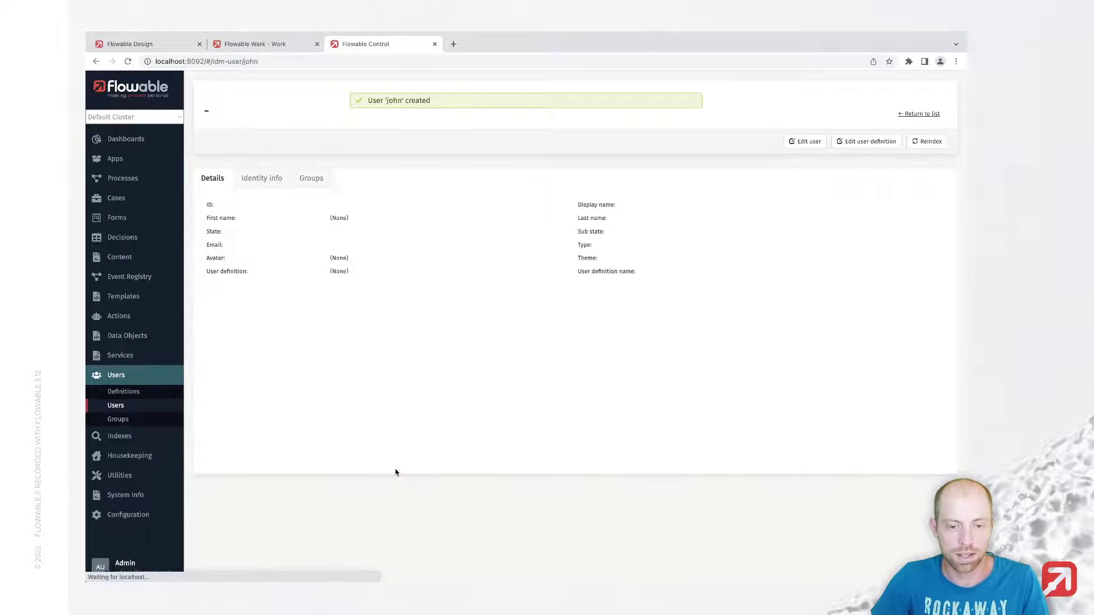
left_click(252, 181)
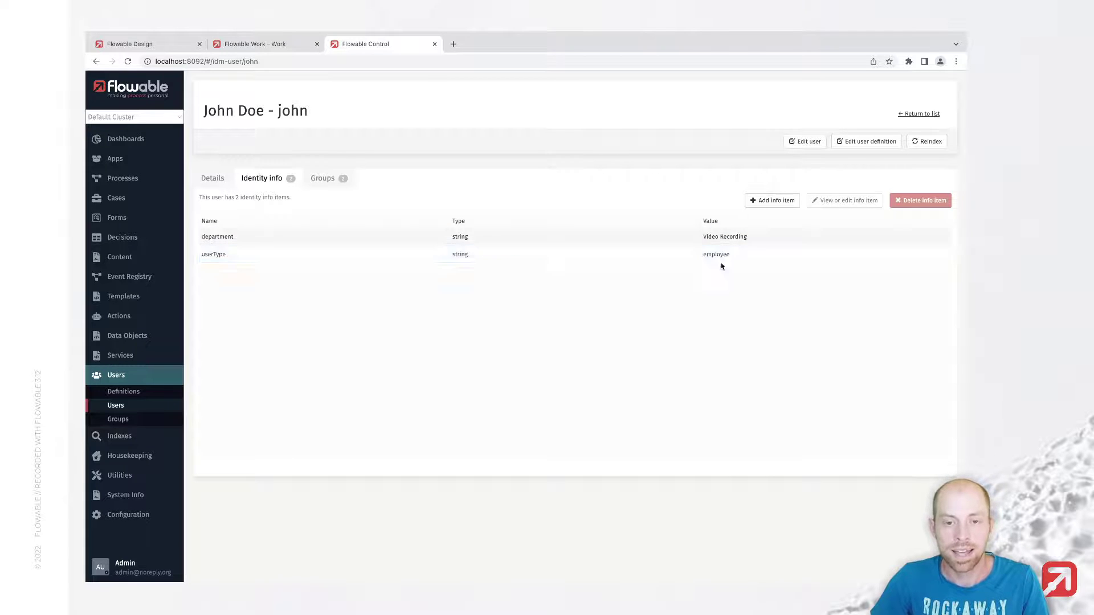
left_click(323, 179)
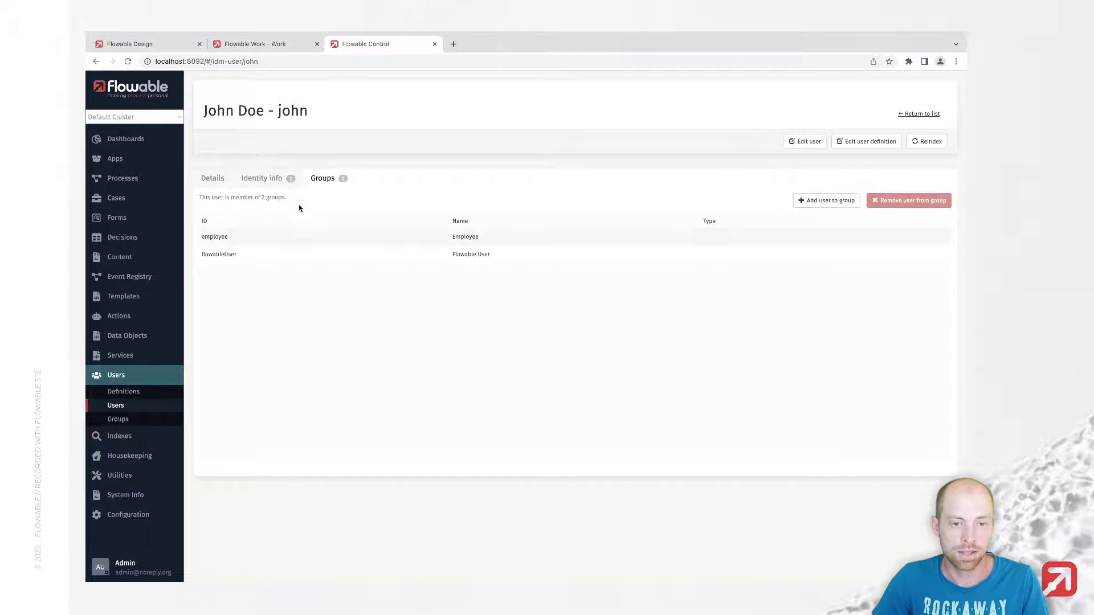
left_click(215, 180)
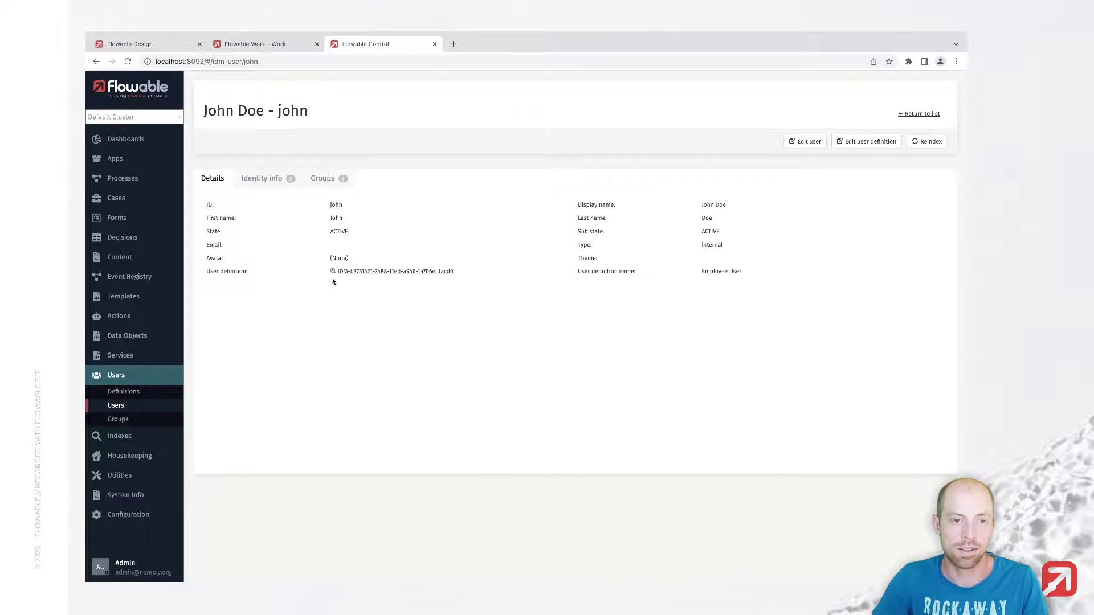
key("ctrl+shift+Tab")
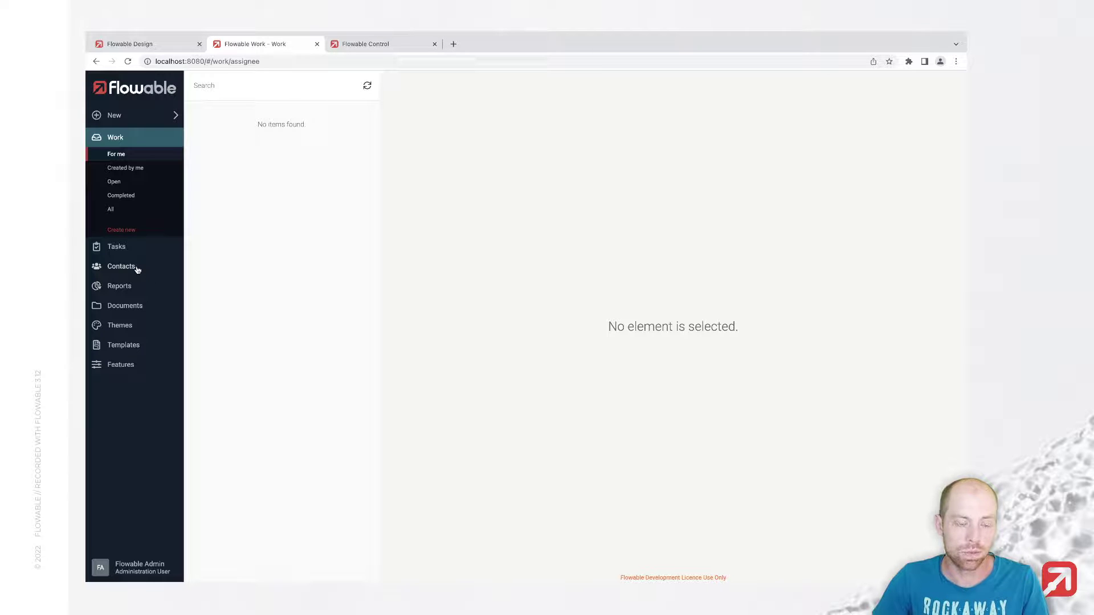
Step: Find the new employee in Contacts and confirm Employee User type, Video Recording department, and no actions
left_click(138, 270)
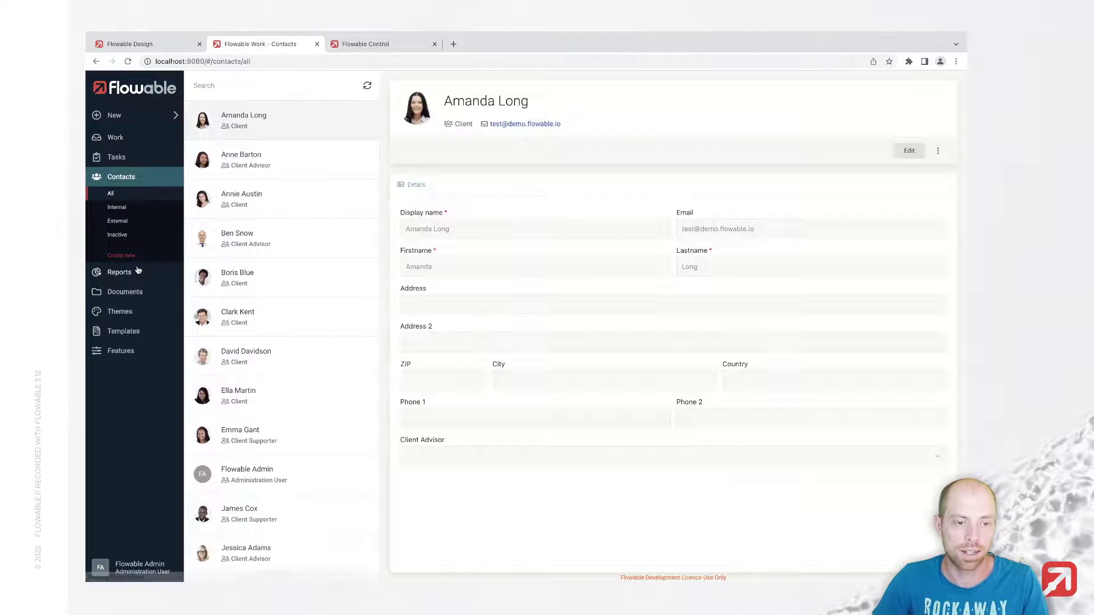
scroll(271, 419, "down", 5)
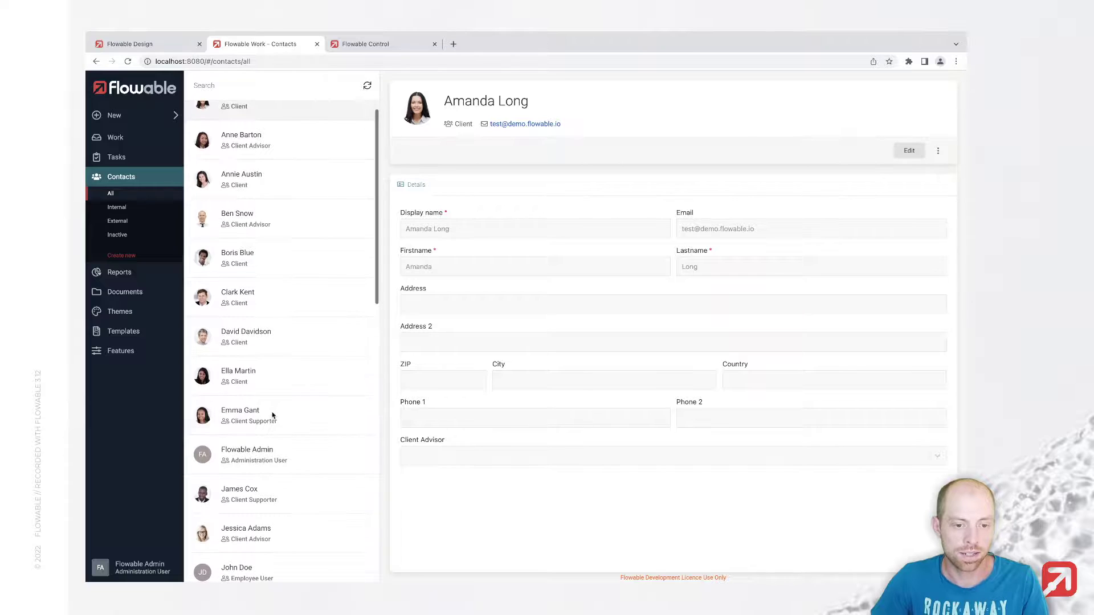
left_click(264, 422)
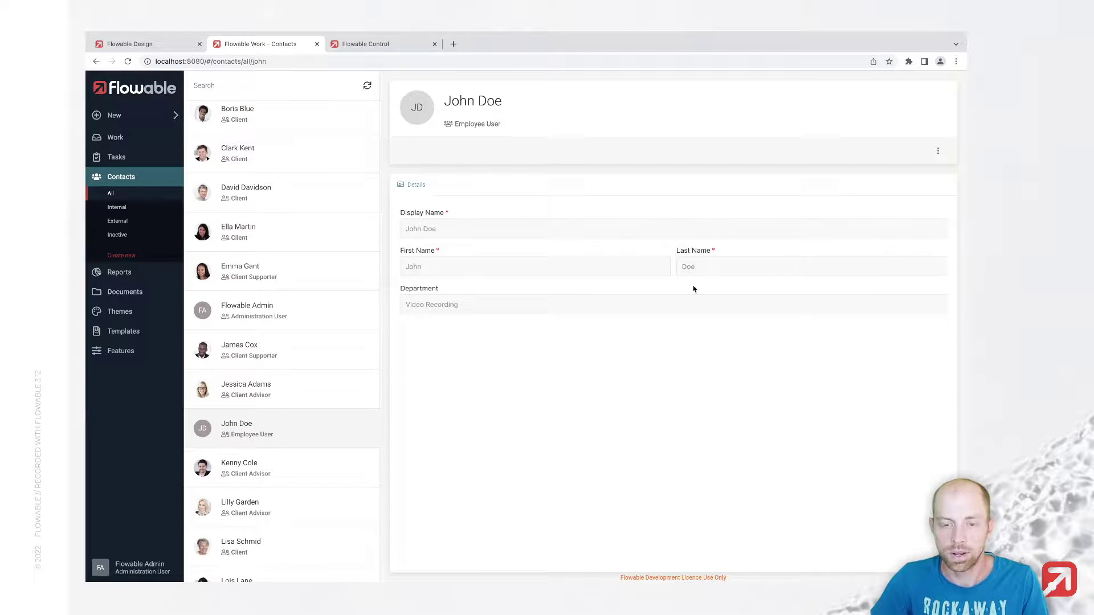
left_click(937, 151)
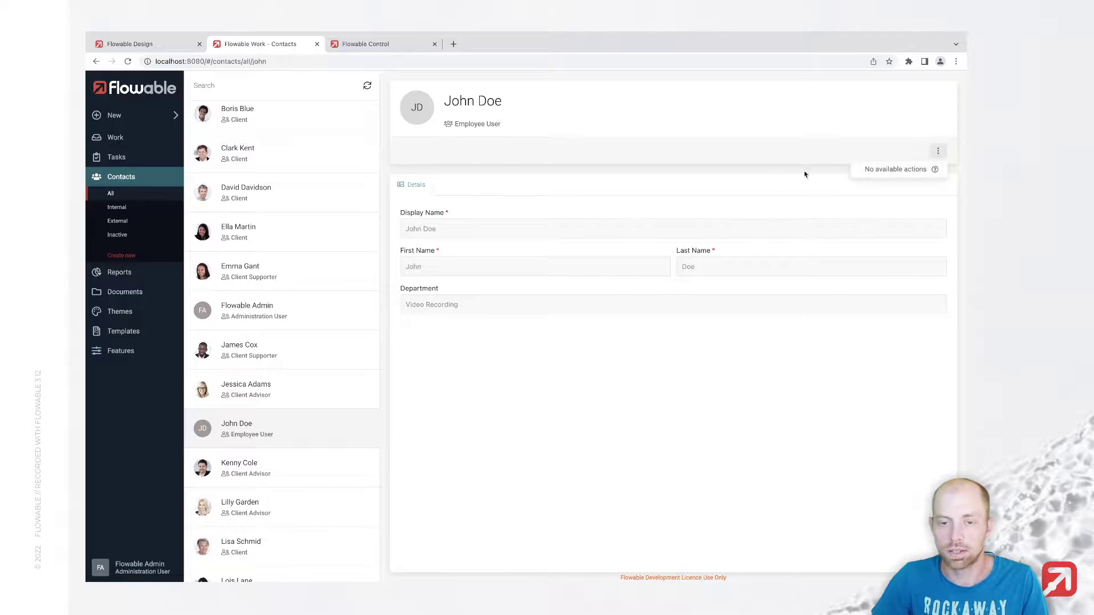
left_click(729, 179)
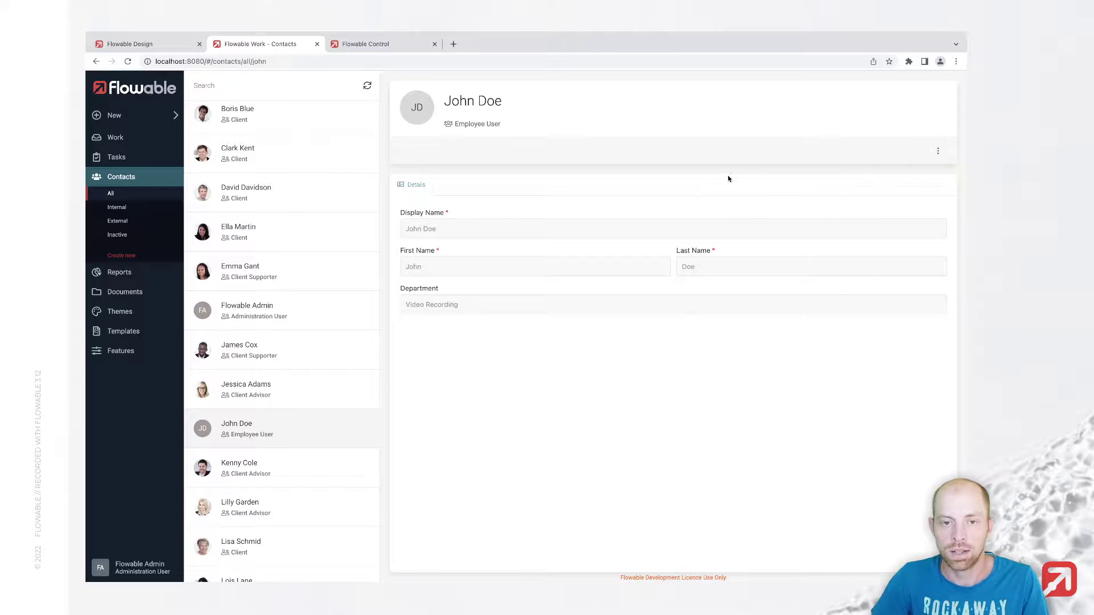
left_click(425, 187)
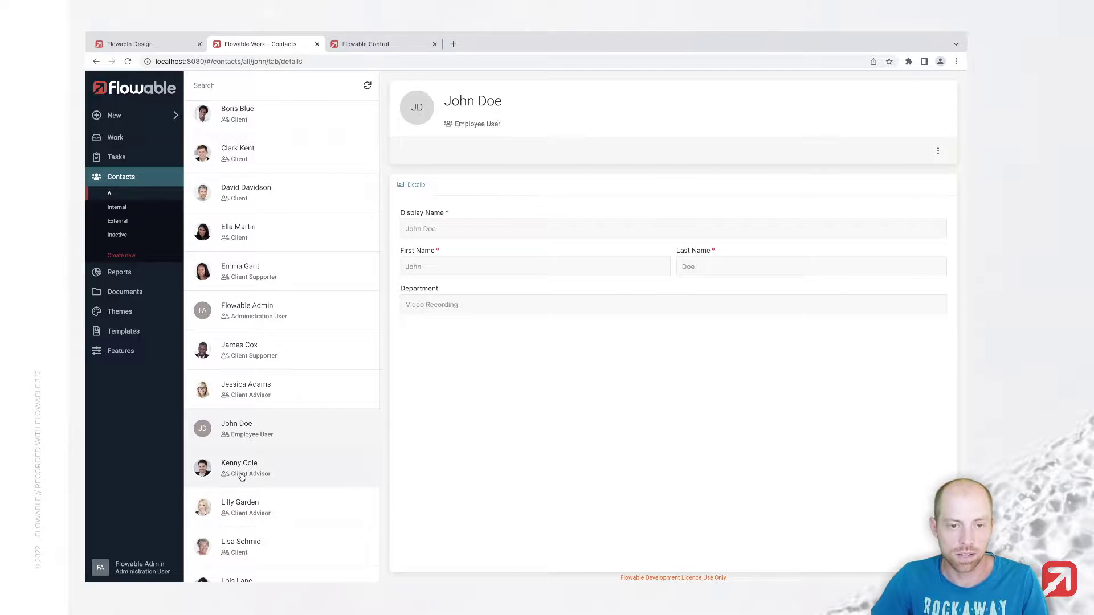
left_click(135, 570)
Step: Sign out of the admin account and log in with the new employee's username and password
left_click(140, 546)
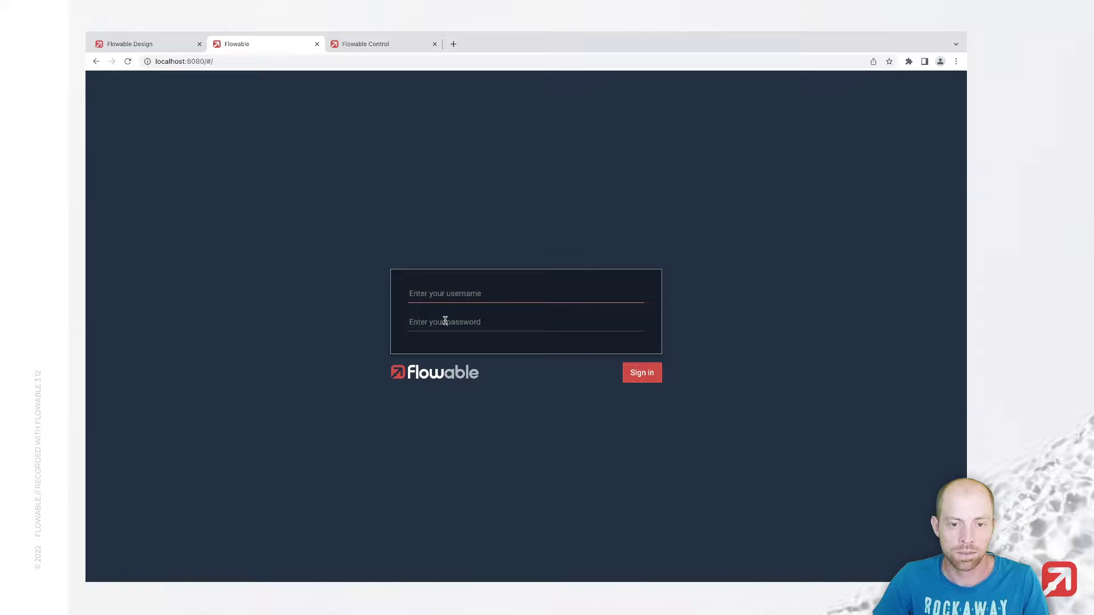
left_click(447, 292)
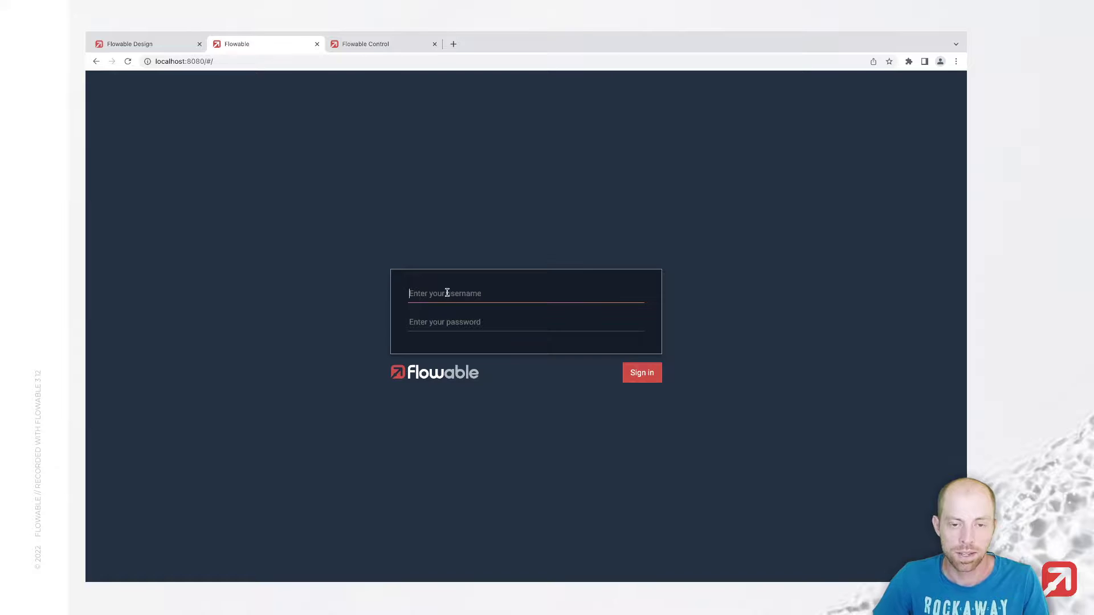
type("jdoe")
key("Tab")
type("test")
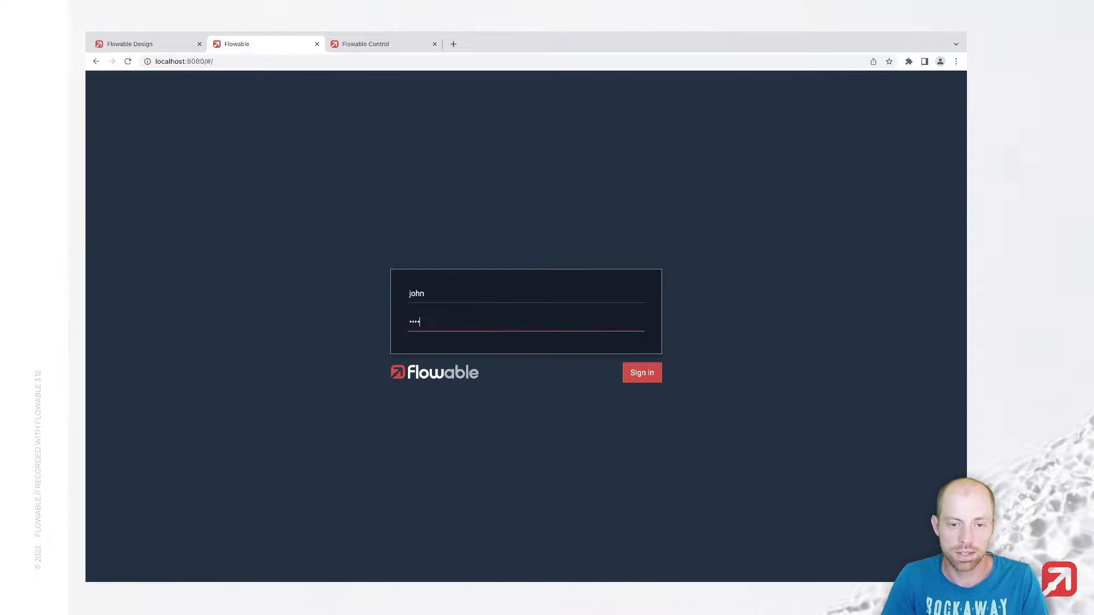
key("Return")
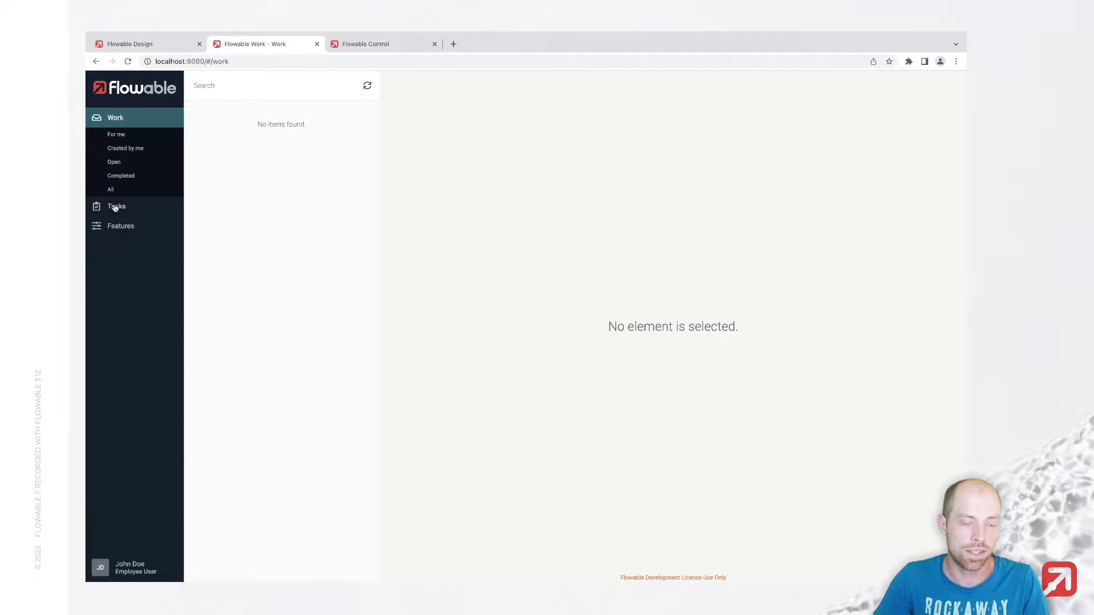
Step: Browse the Tasks and Work sections and account menu, confirming the employee has only restricted features
left_click(114, 208)
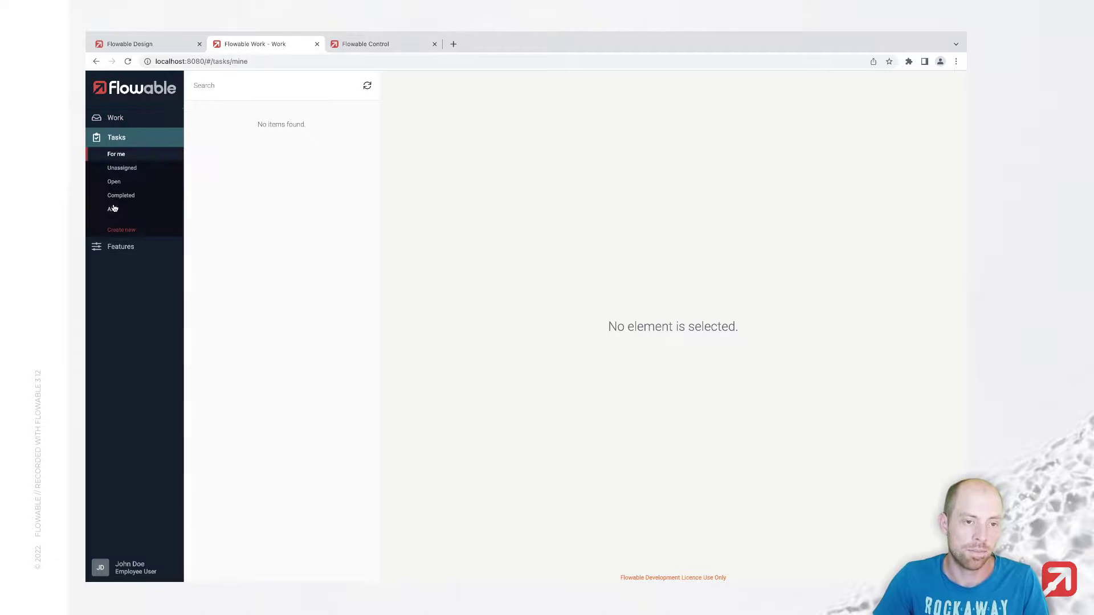
left_click(126, 124)
left_click(115, 206)
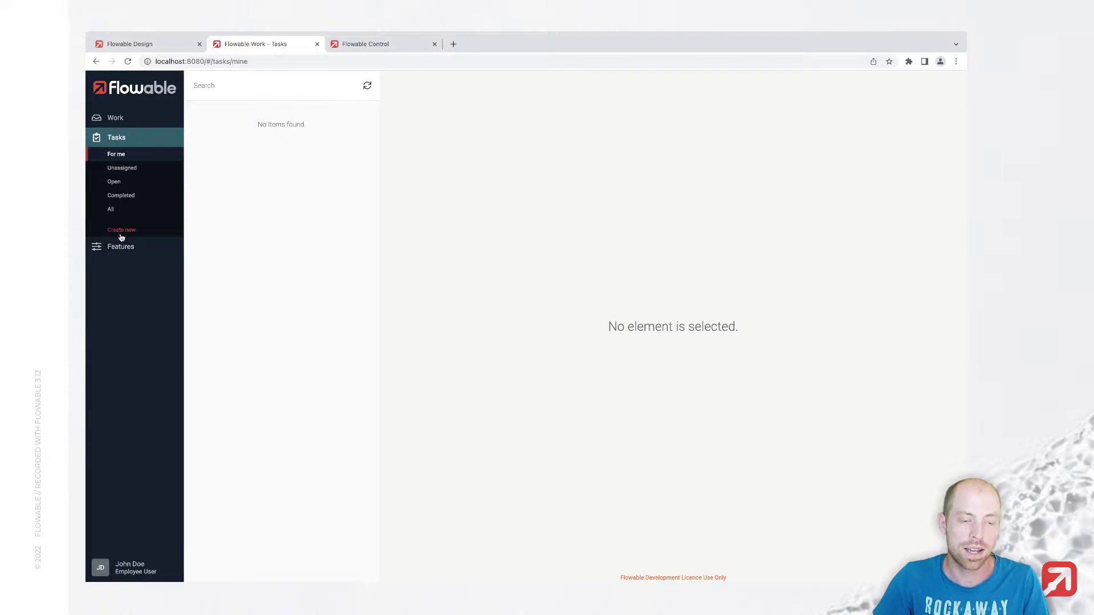
left_click(122, 116)
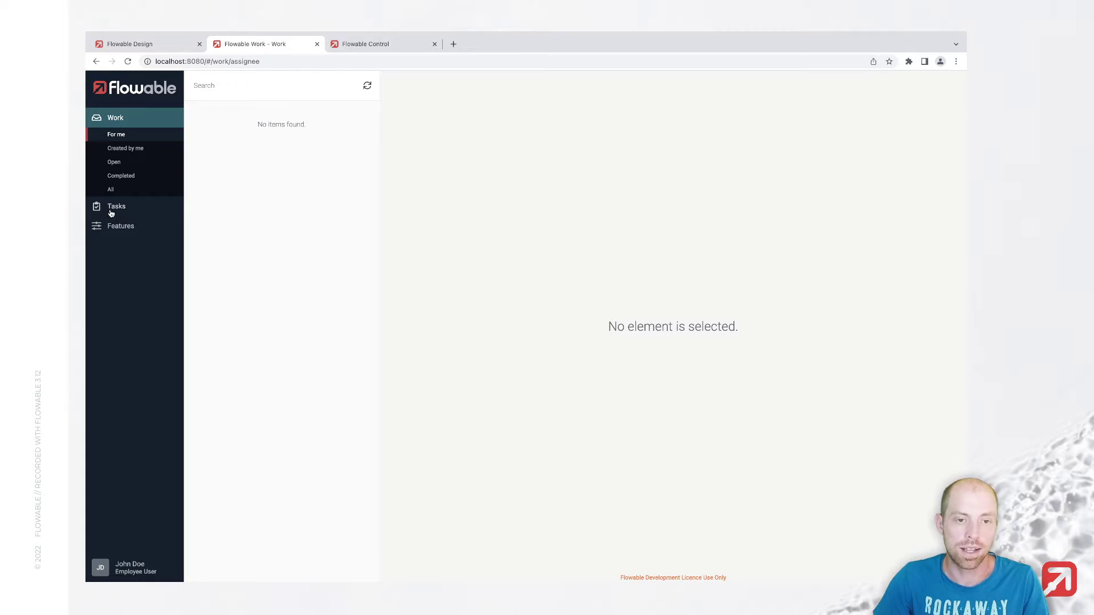
left_click(138, 570)
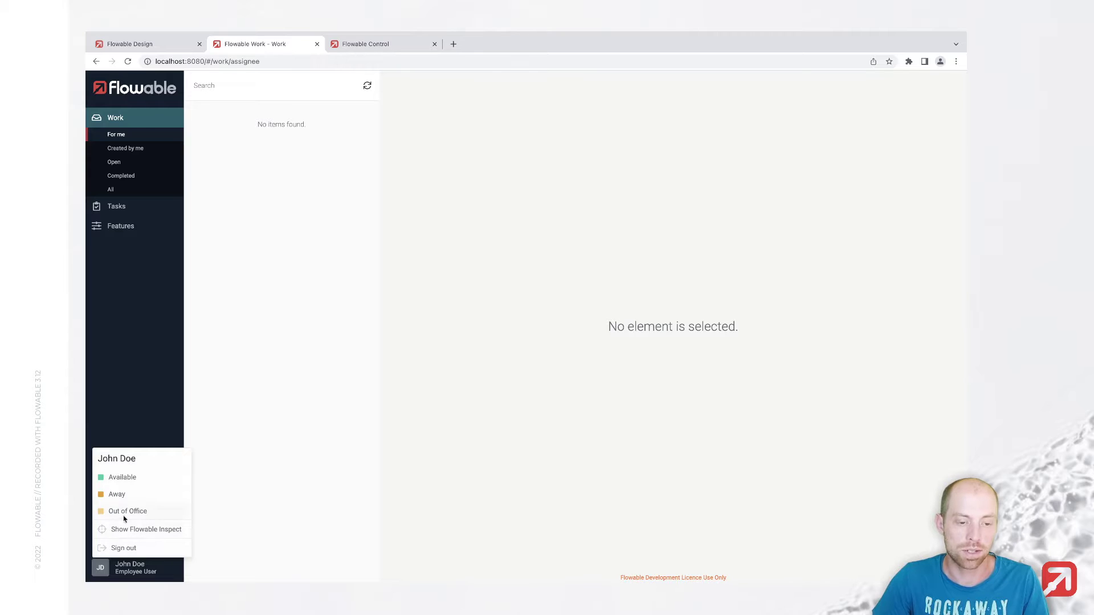
left_click(126, 382)
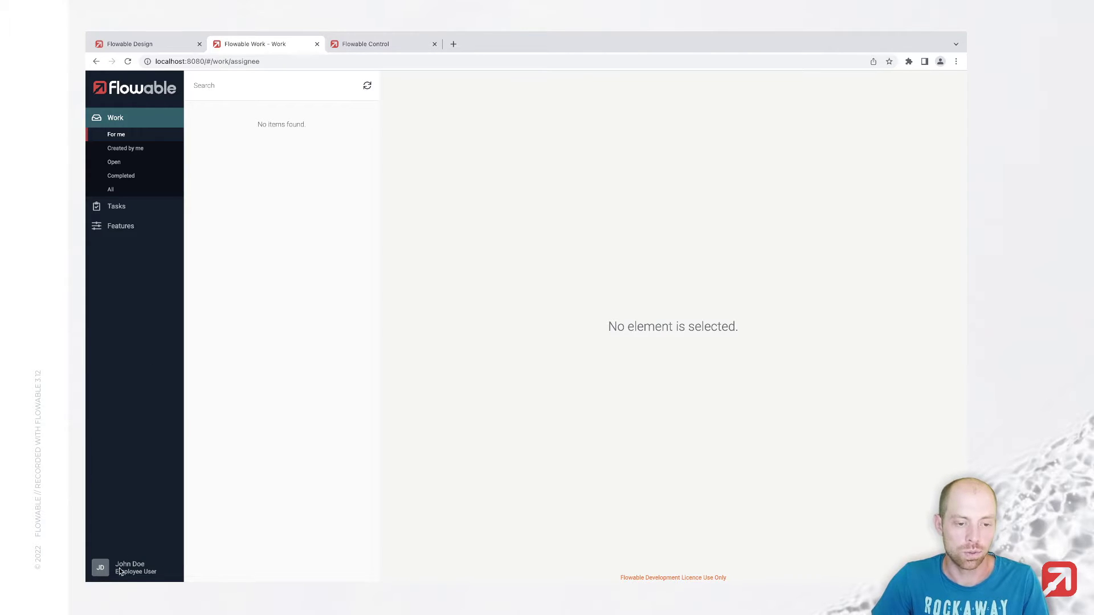